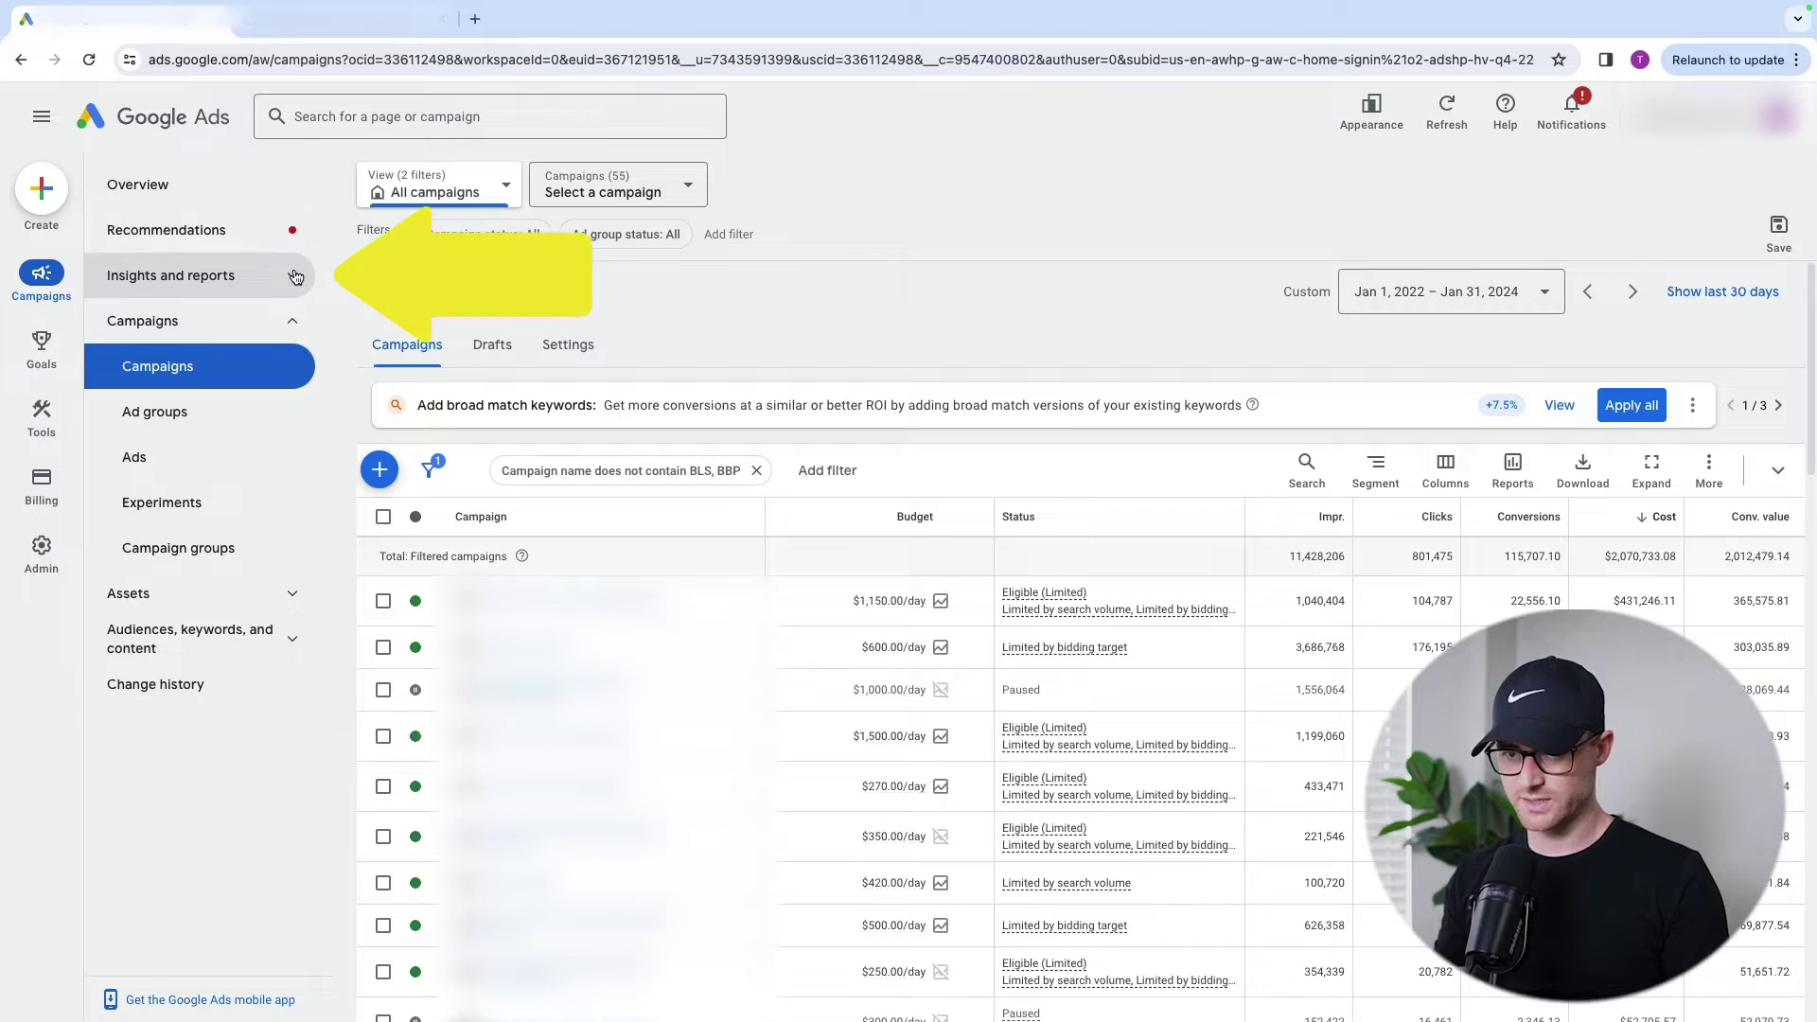
# - Open the Auction insights report from Insights and reports, keeping it set to Search campaigns
pyautogui.click(152, 284)
pyautogui.click(211, 369)
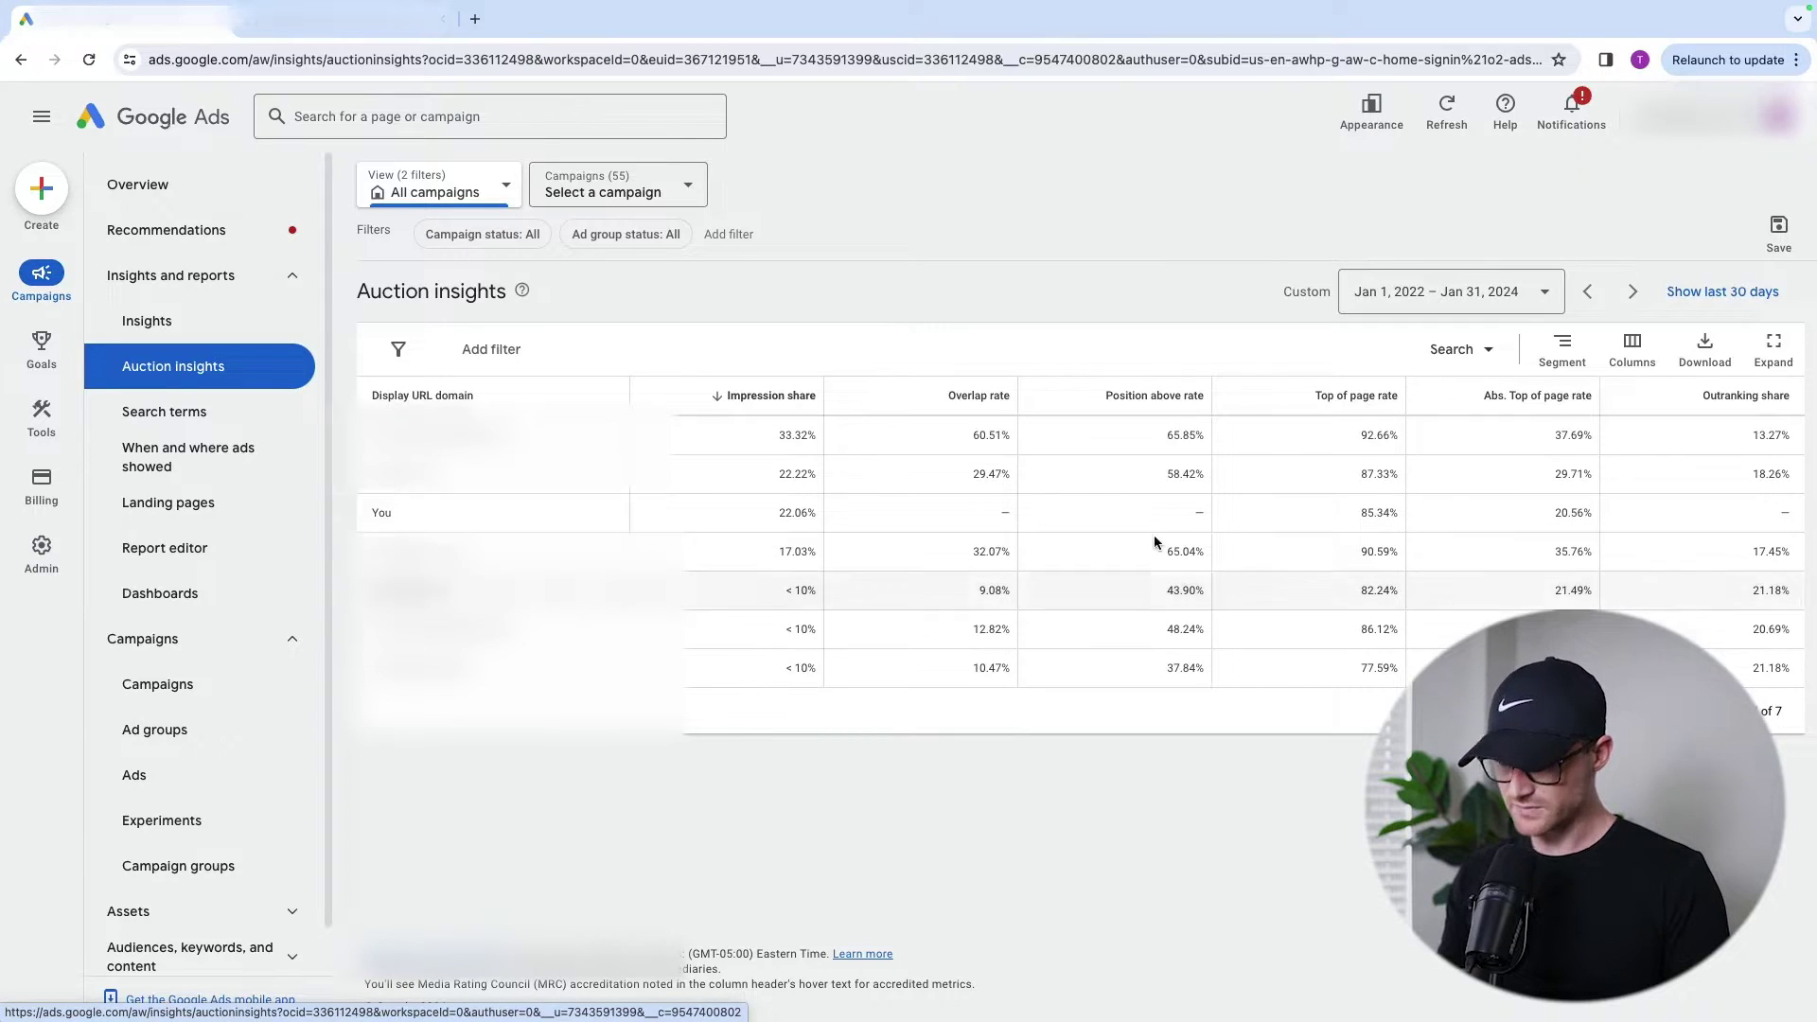
pyautogui.click(1455, 350)
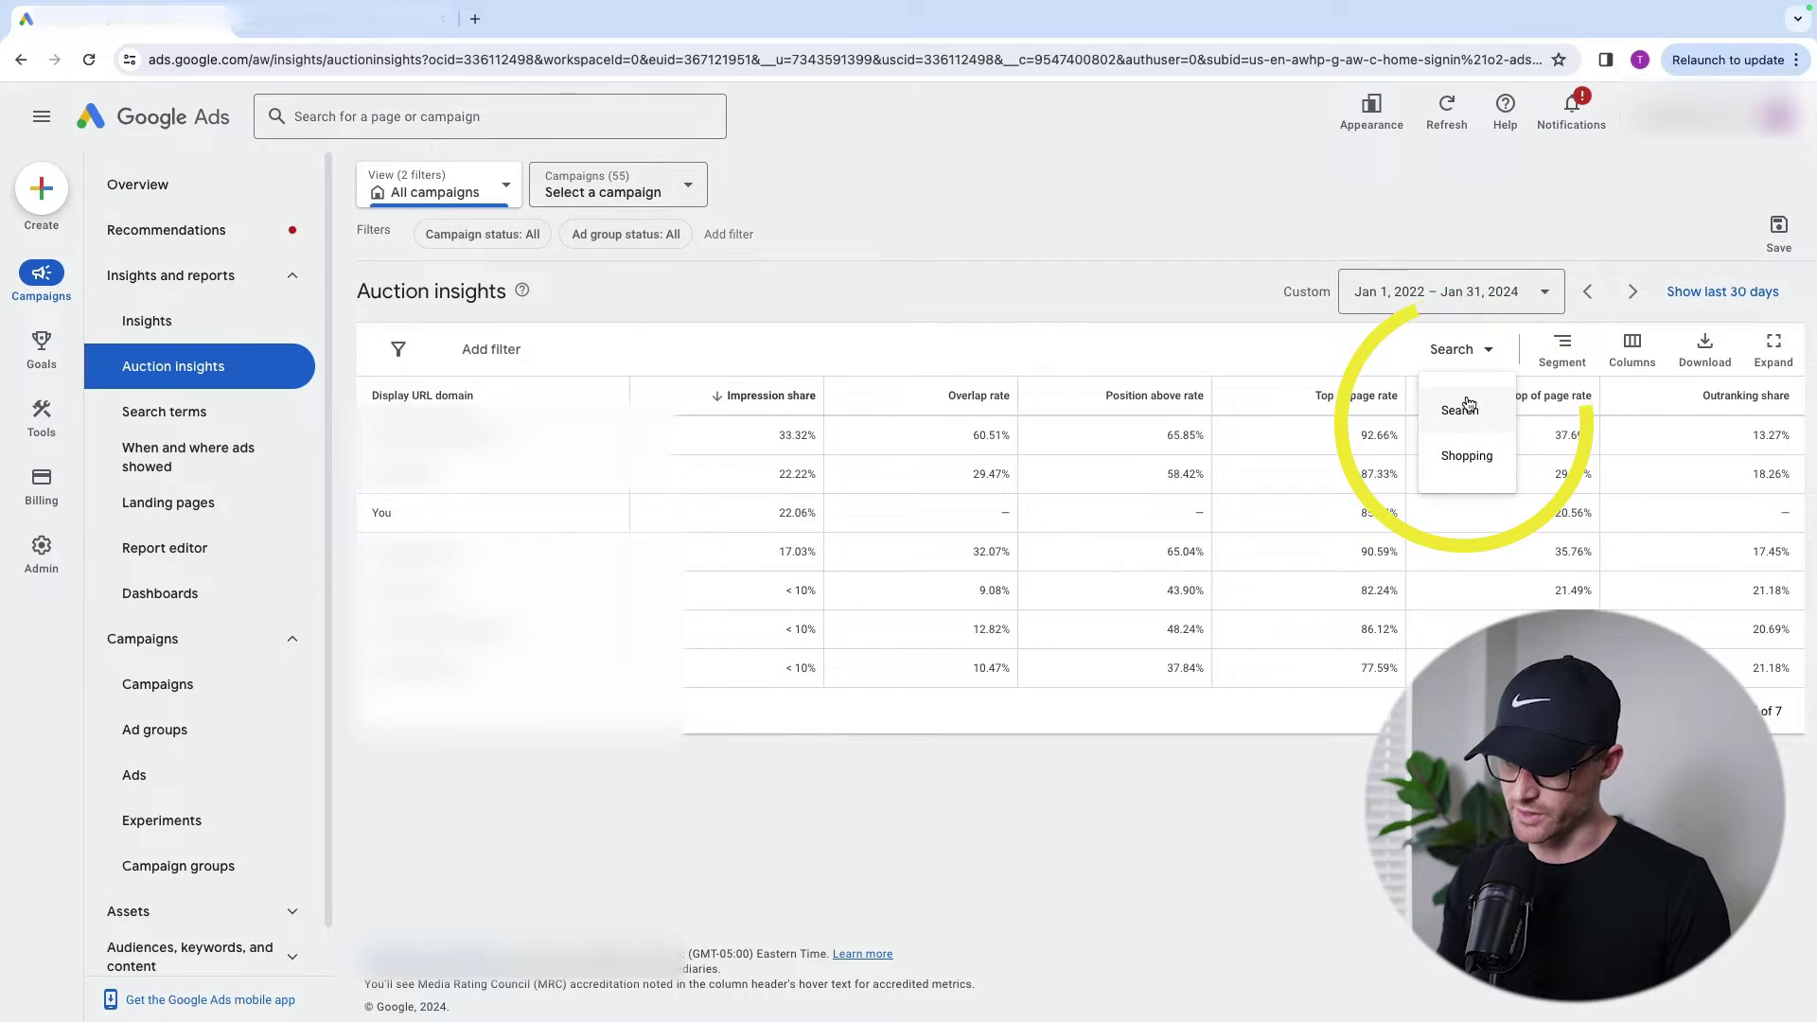
pyautogui.click(1465, 406)
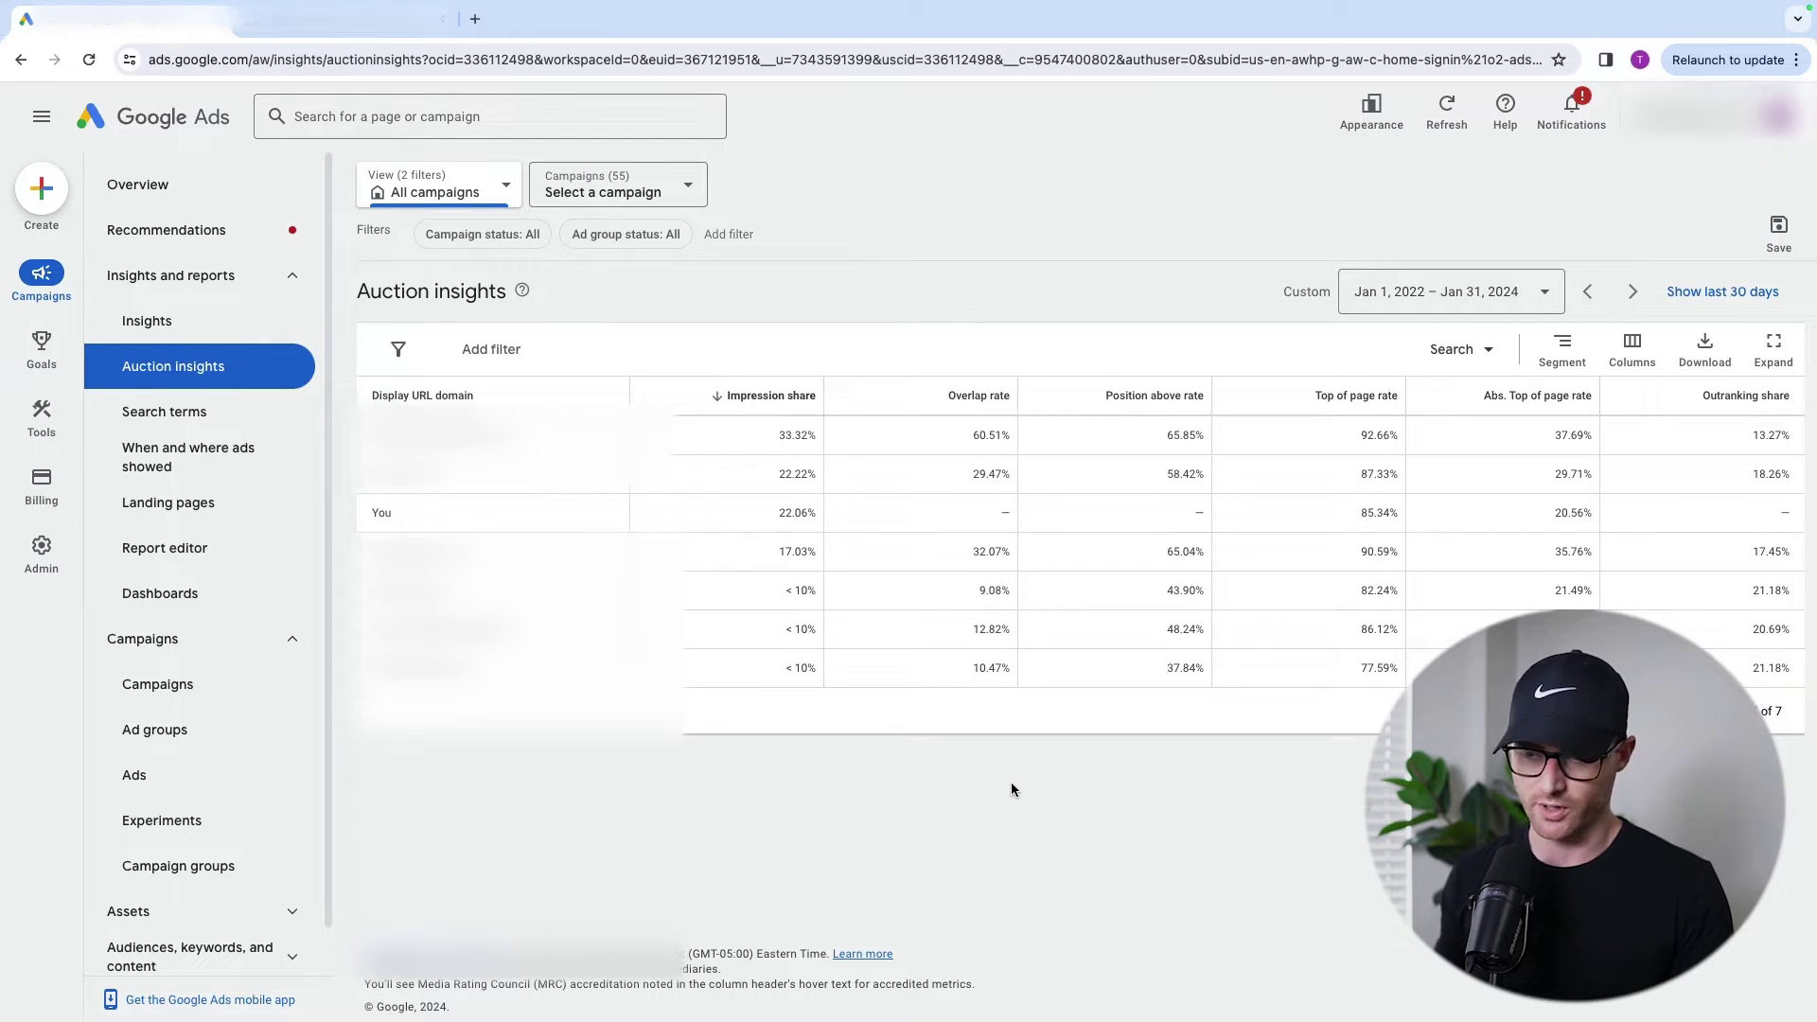
# - Set the auction insights date range to last month
pyautogui.click(1473, 282)
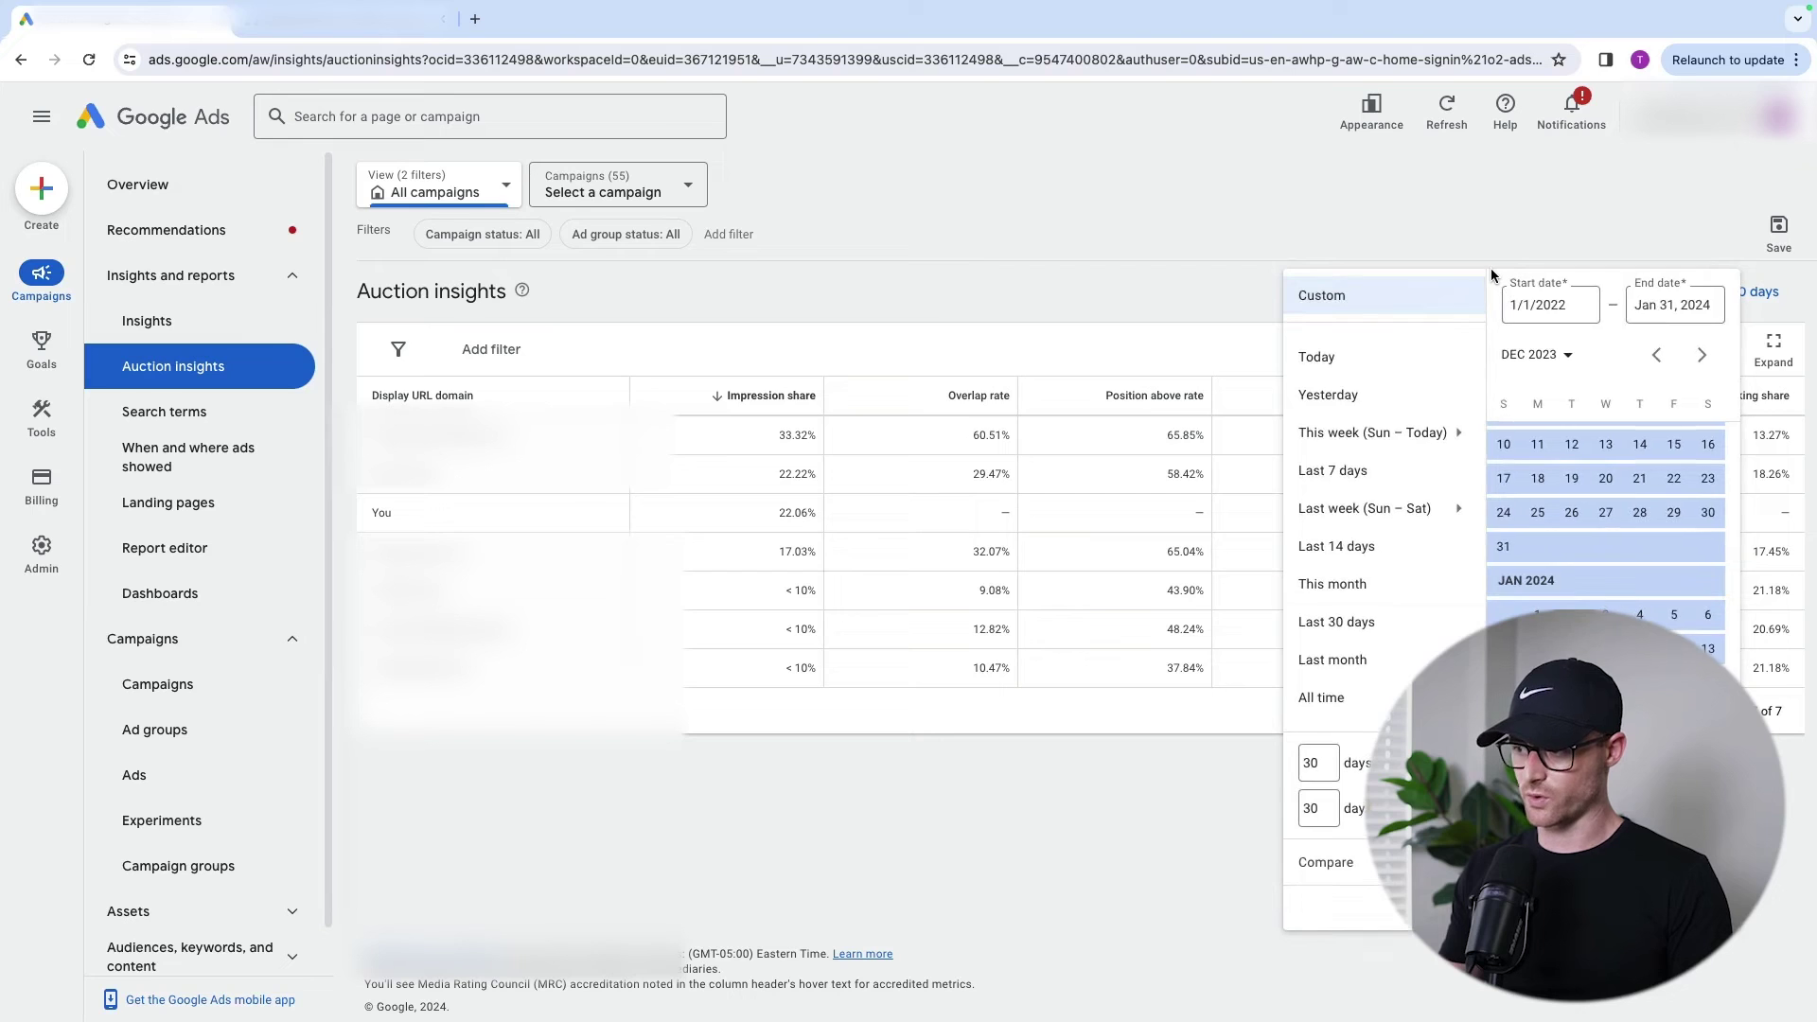
pyautogui.click(1351, 663)
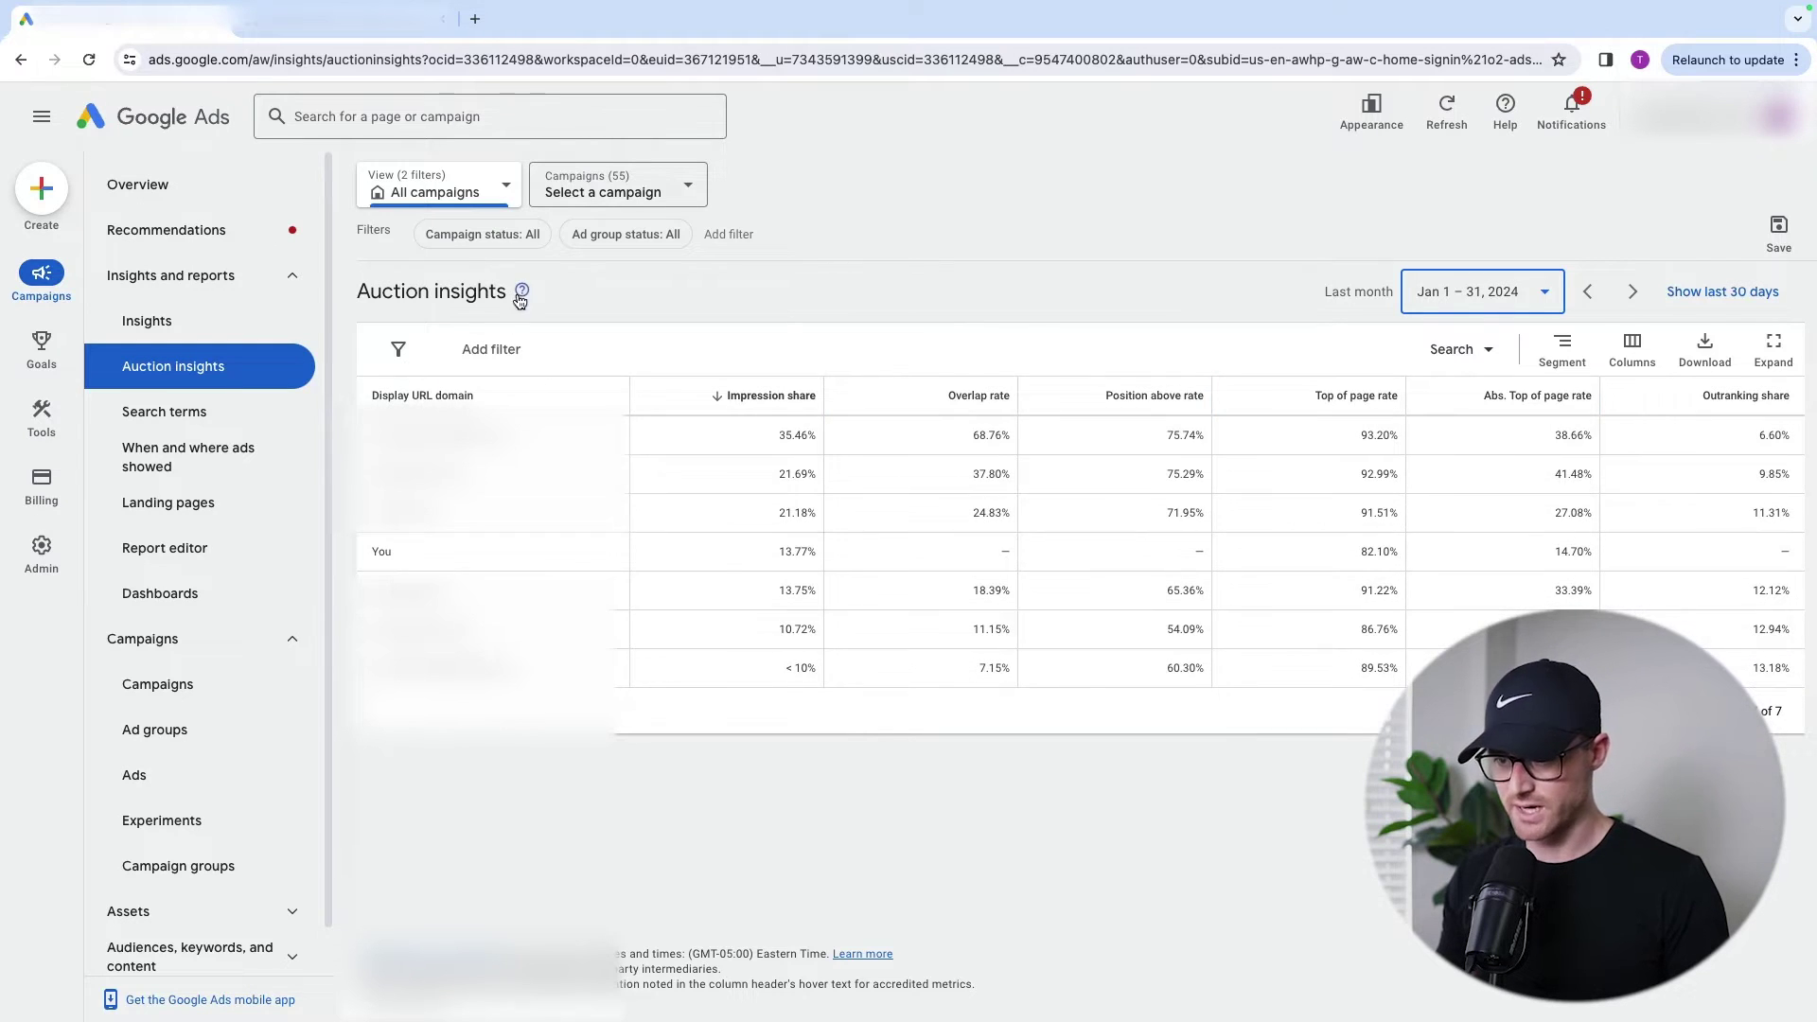
# - Read the impression share definition and compare the account's own impression share with the competing domains
pyautogui.doubleClick(414, 547)
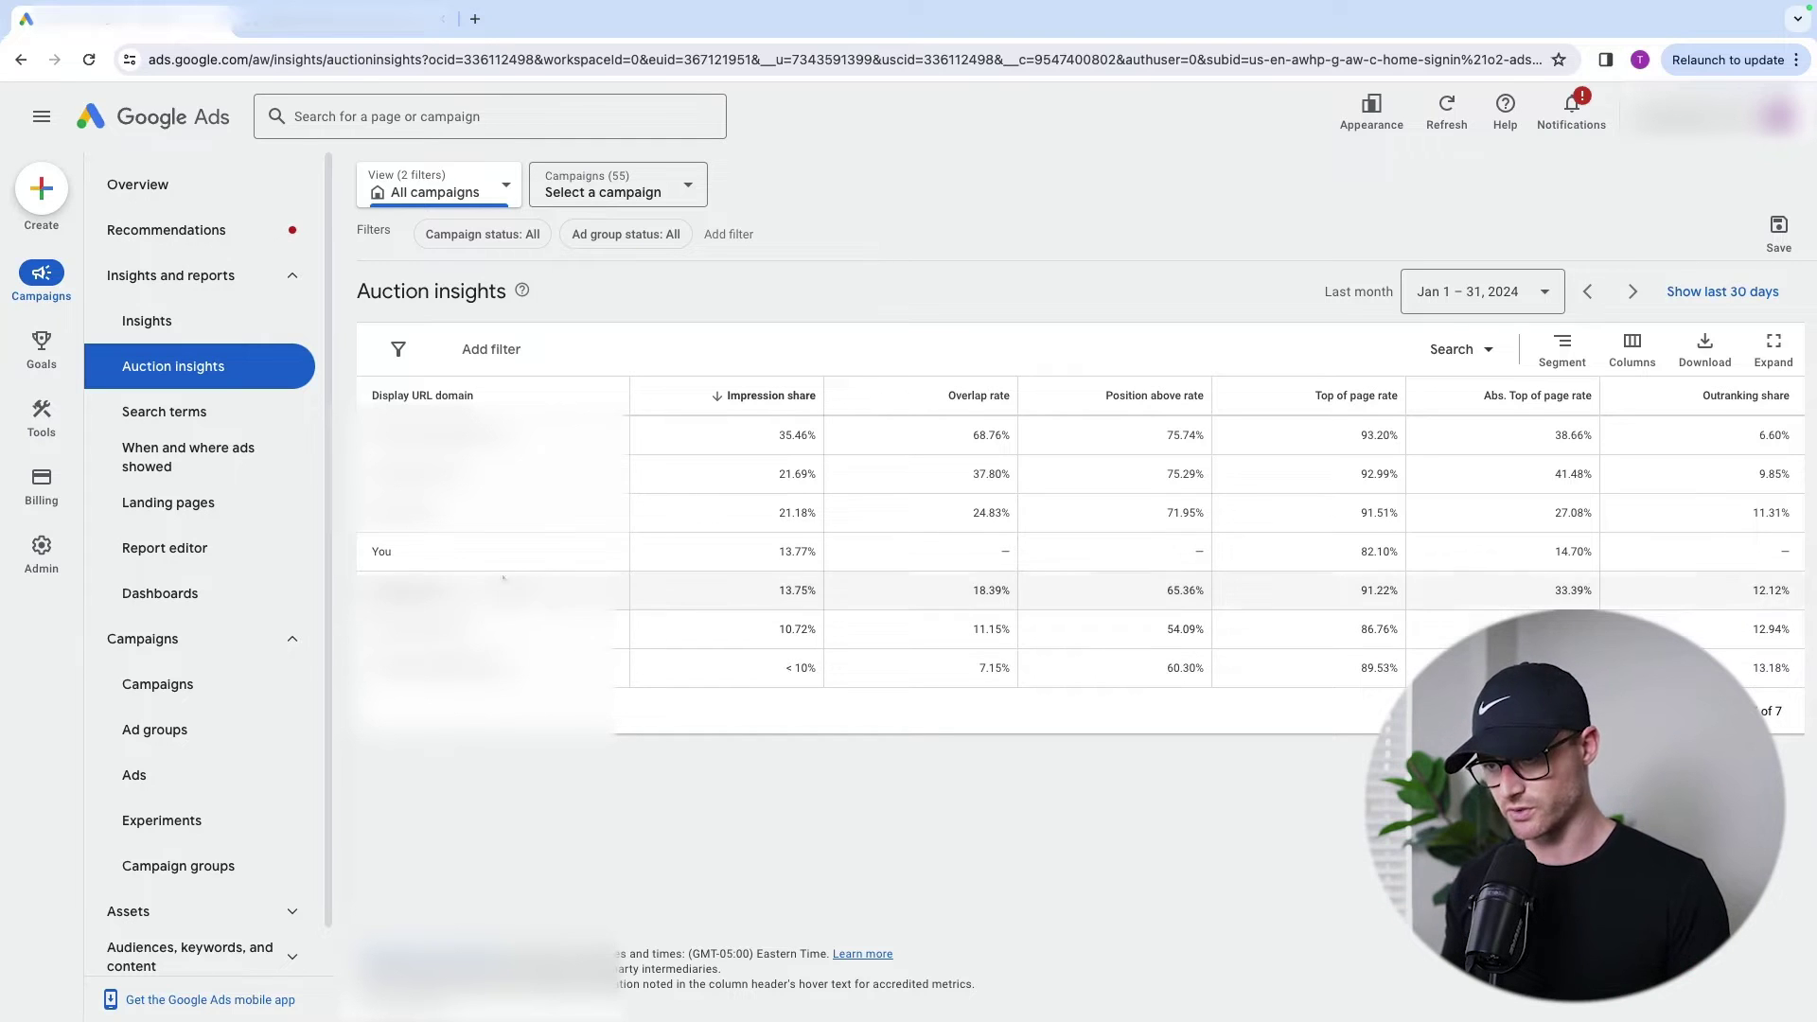
pyautogui.moveTo(747, 401)
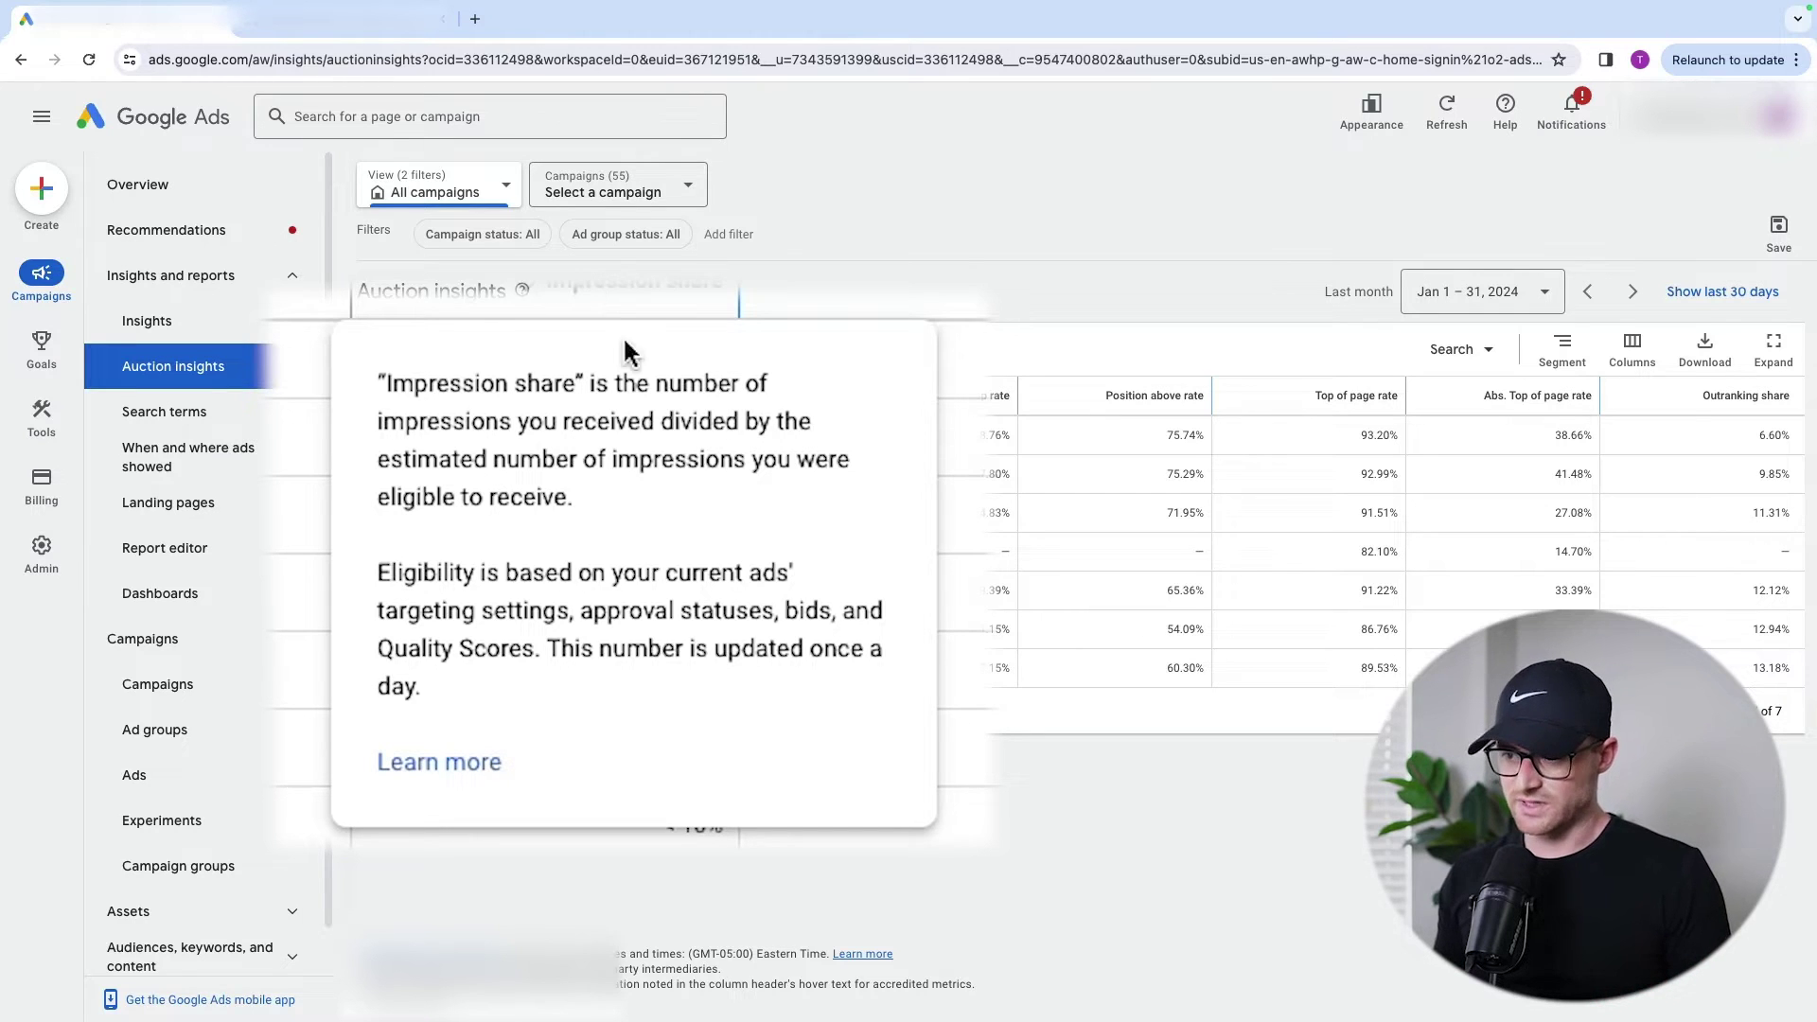
pyautogui.moveTo(673, 492); pyautogui.dragTo(355, 398)
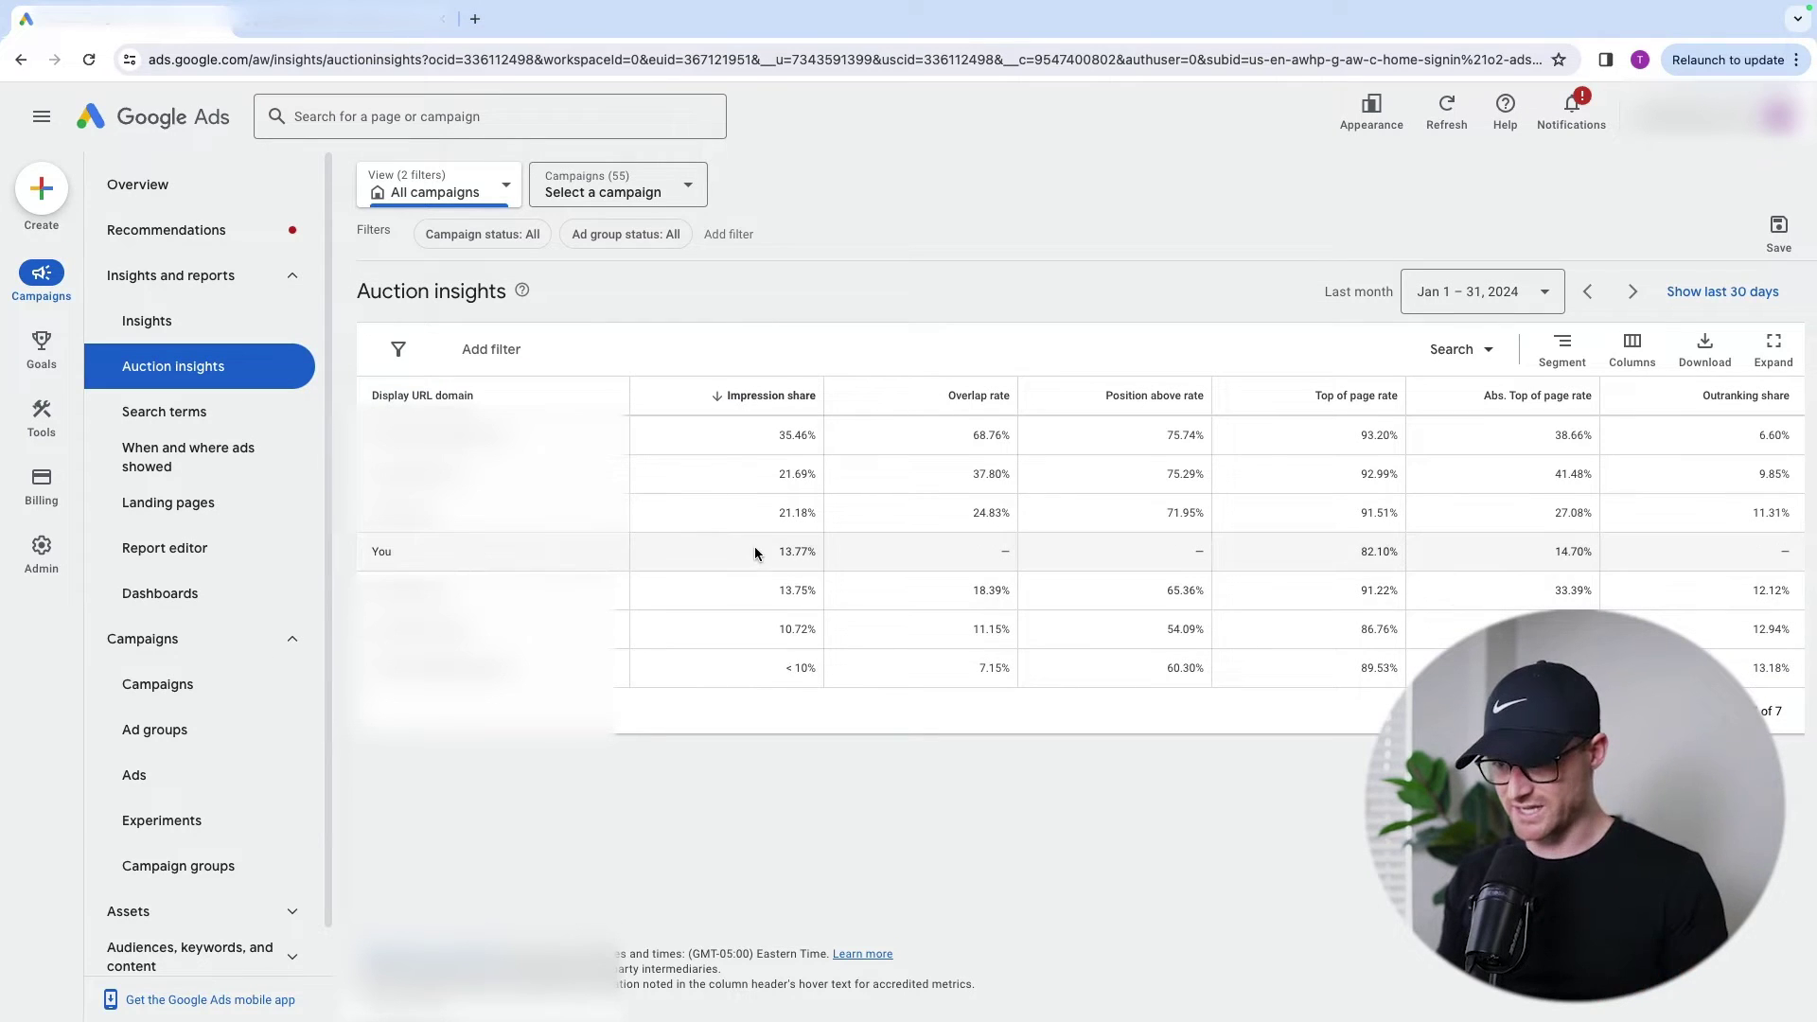
pyautogui.moveTo(761, 551); pyautogui.dragTo(820, 552)
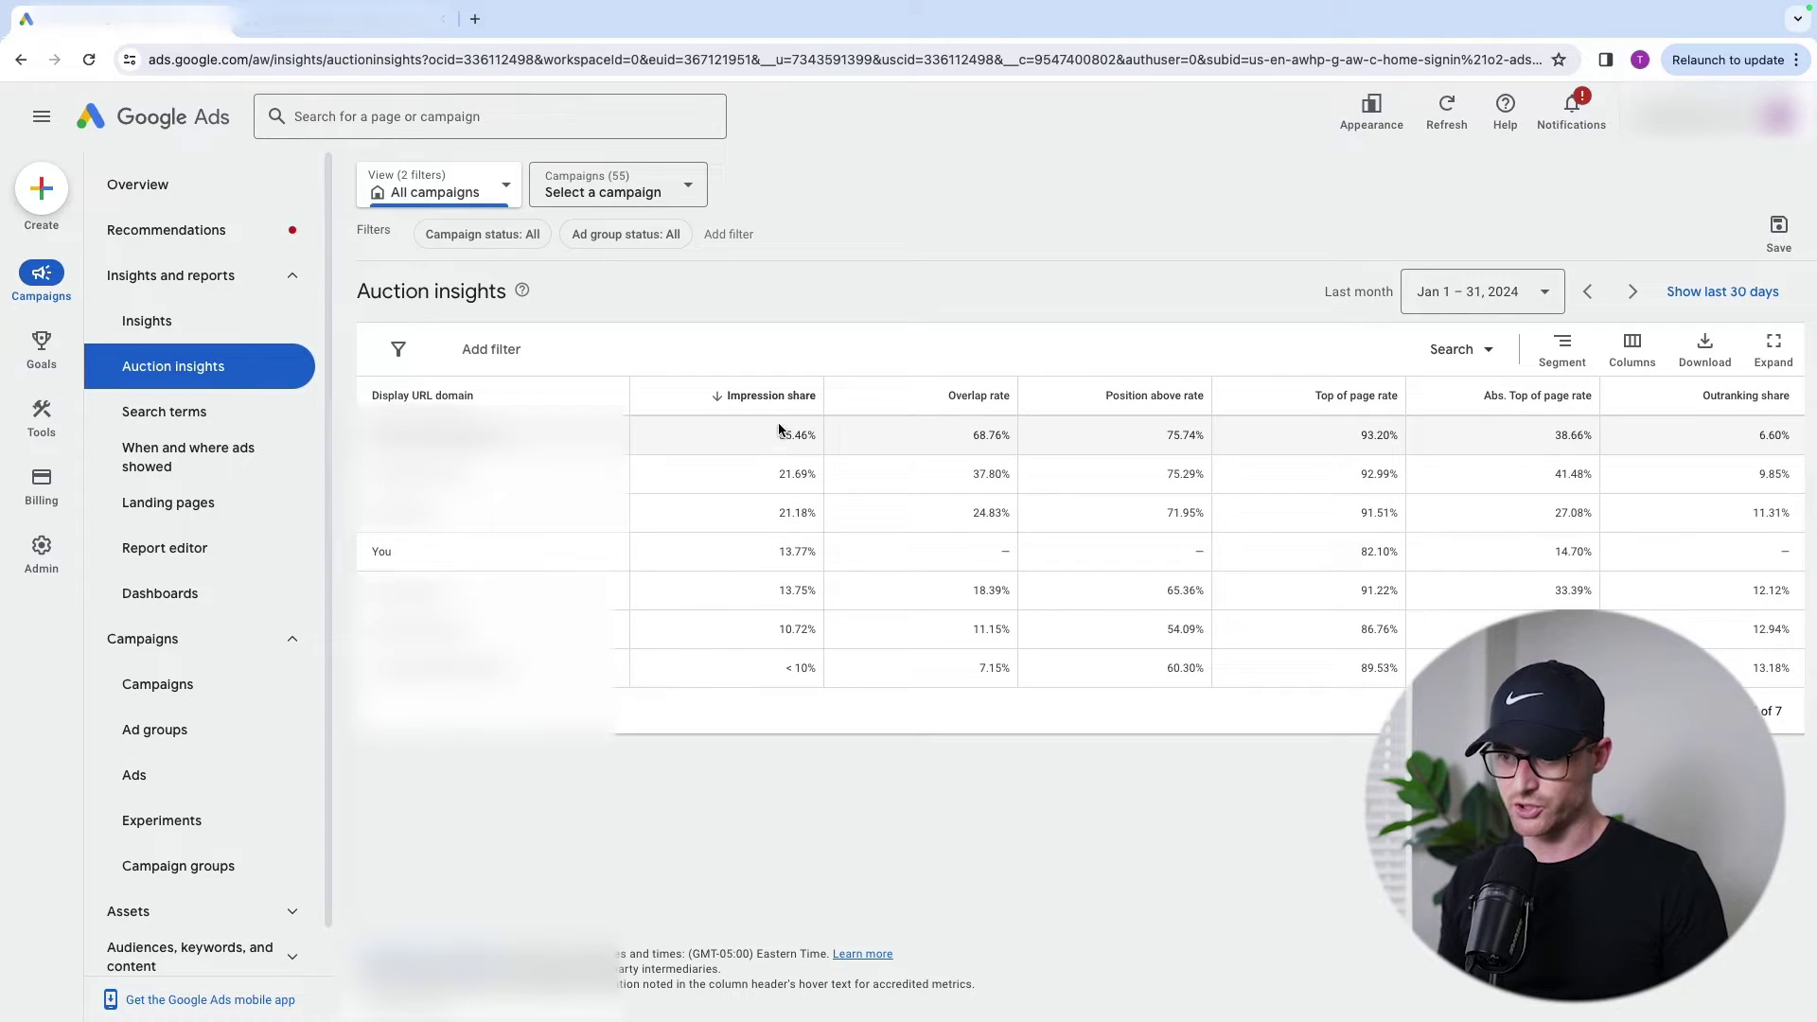
pyautogui.click(775, 545)
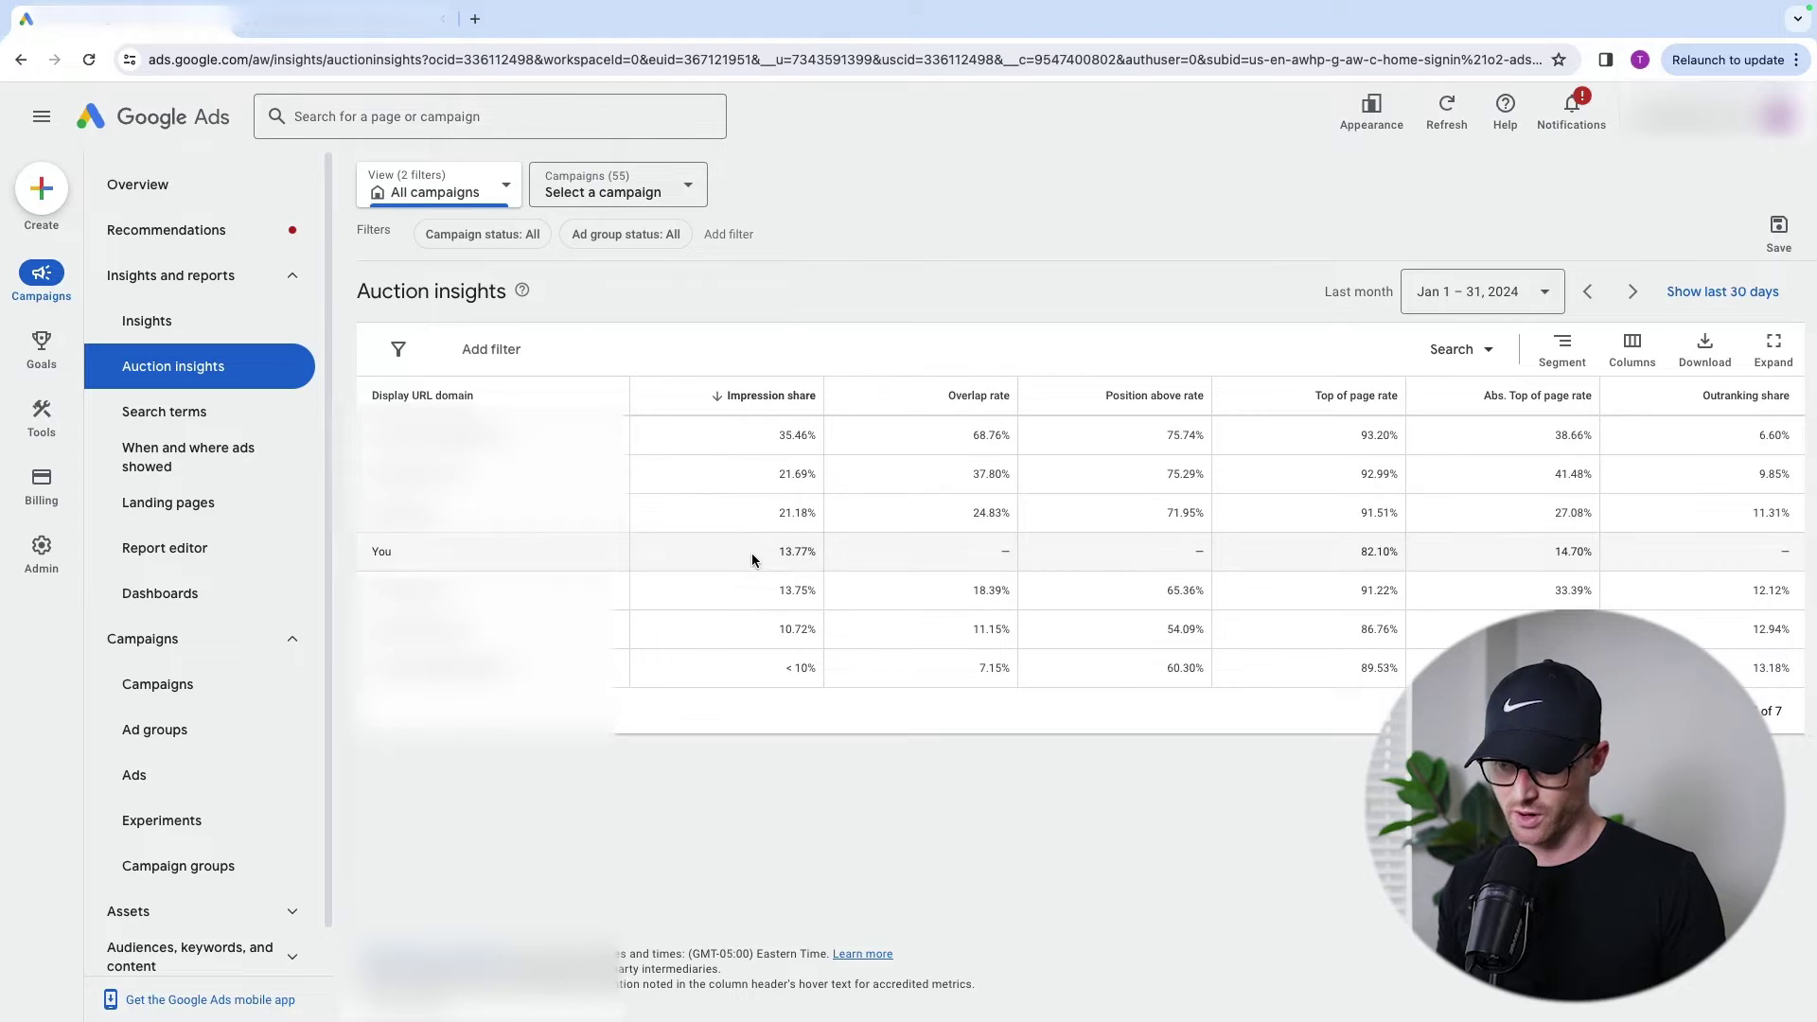
pyautogui.tripleClick(793, 558)
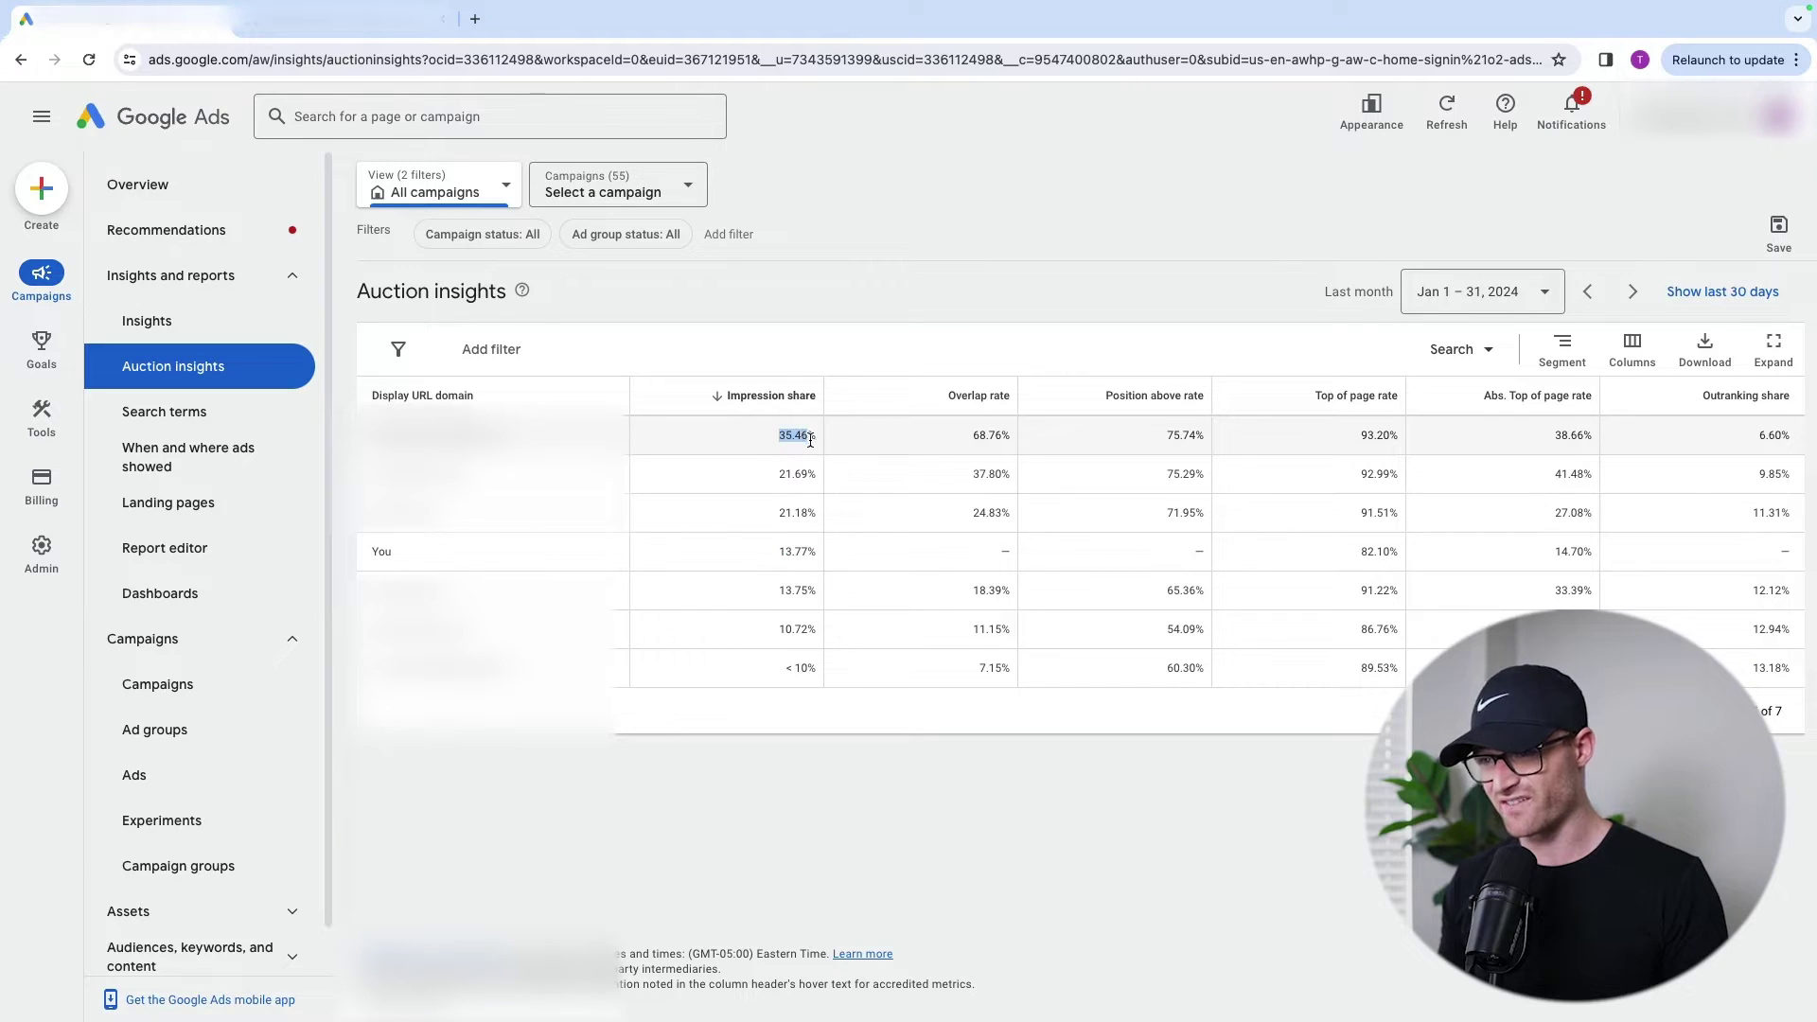
pyautogui.click(822, 533)
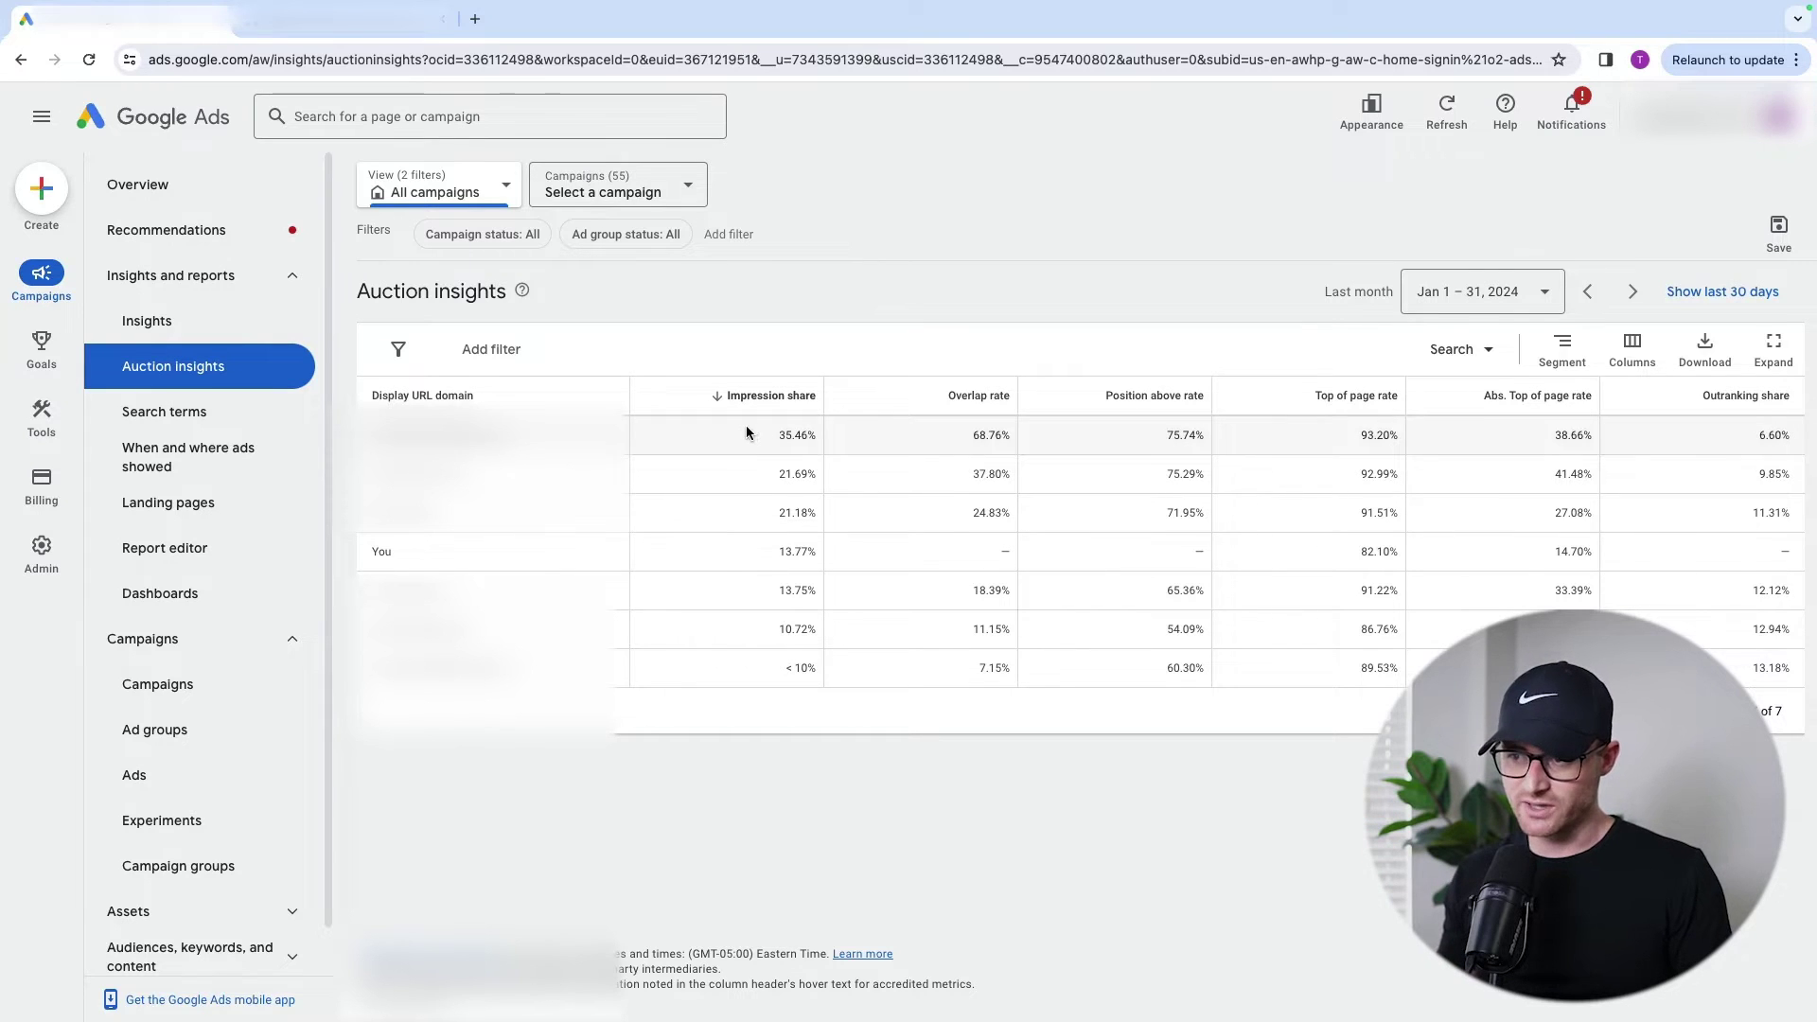
pyautogui.moveTo(745, 424); pyautogui.dragTo(838, 439)
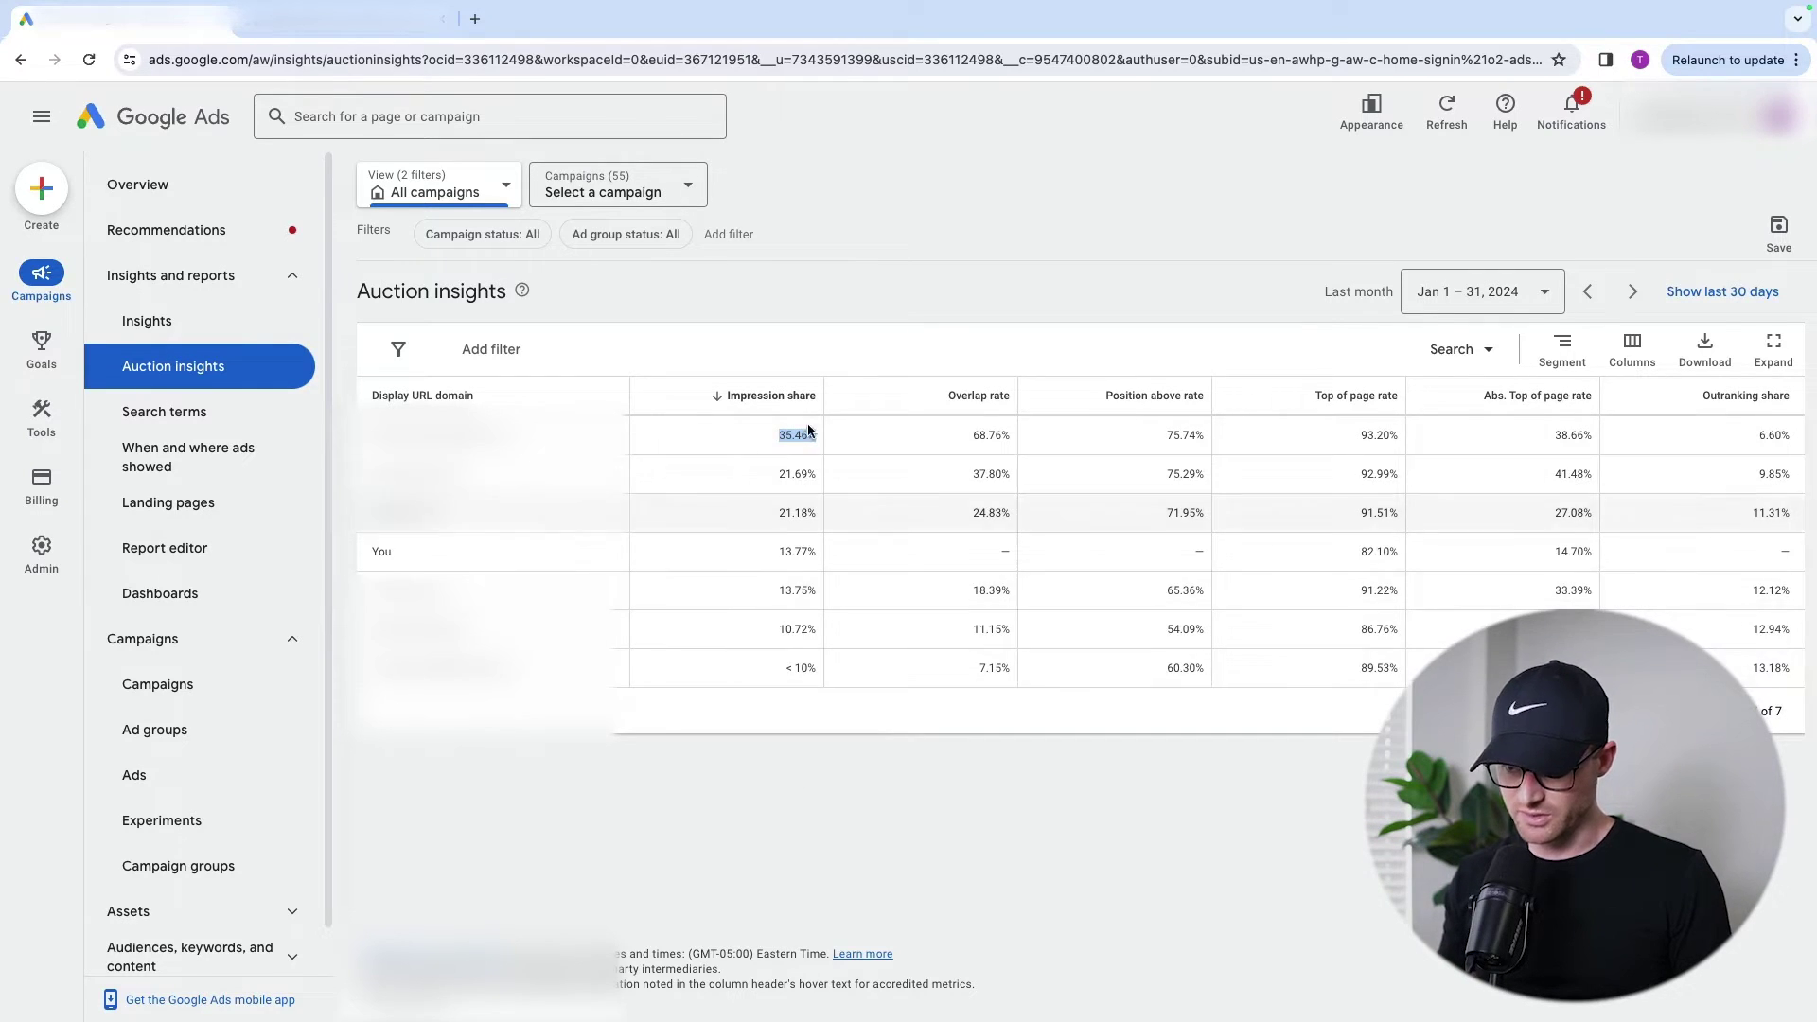
pyautogui.click(778, 588)
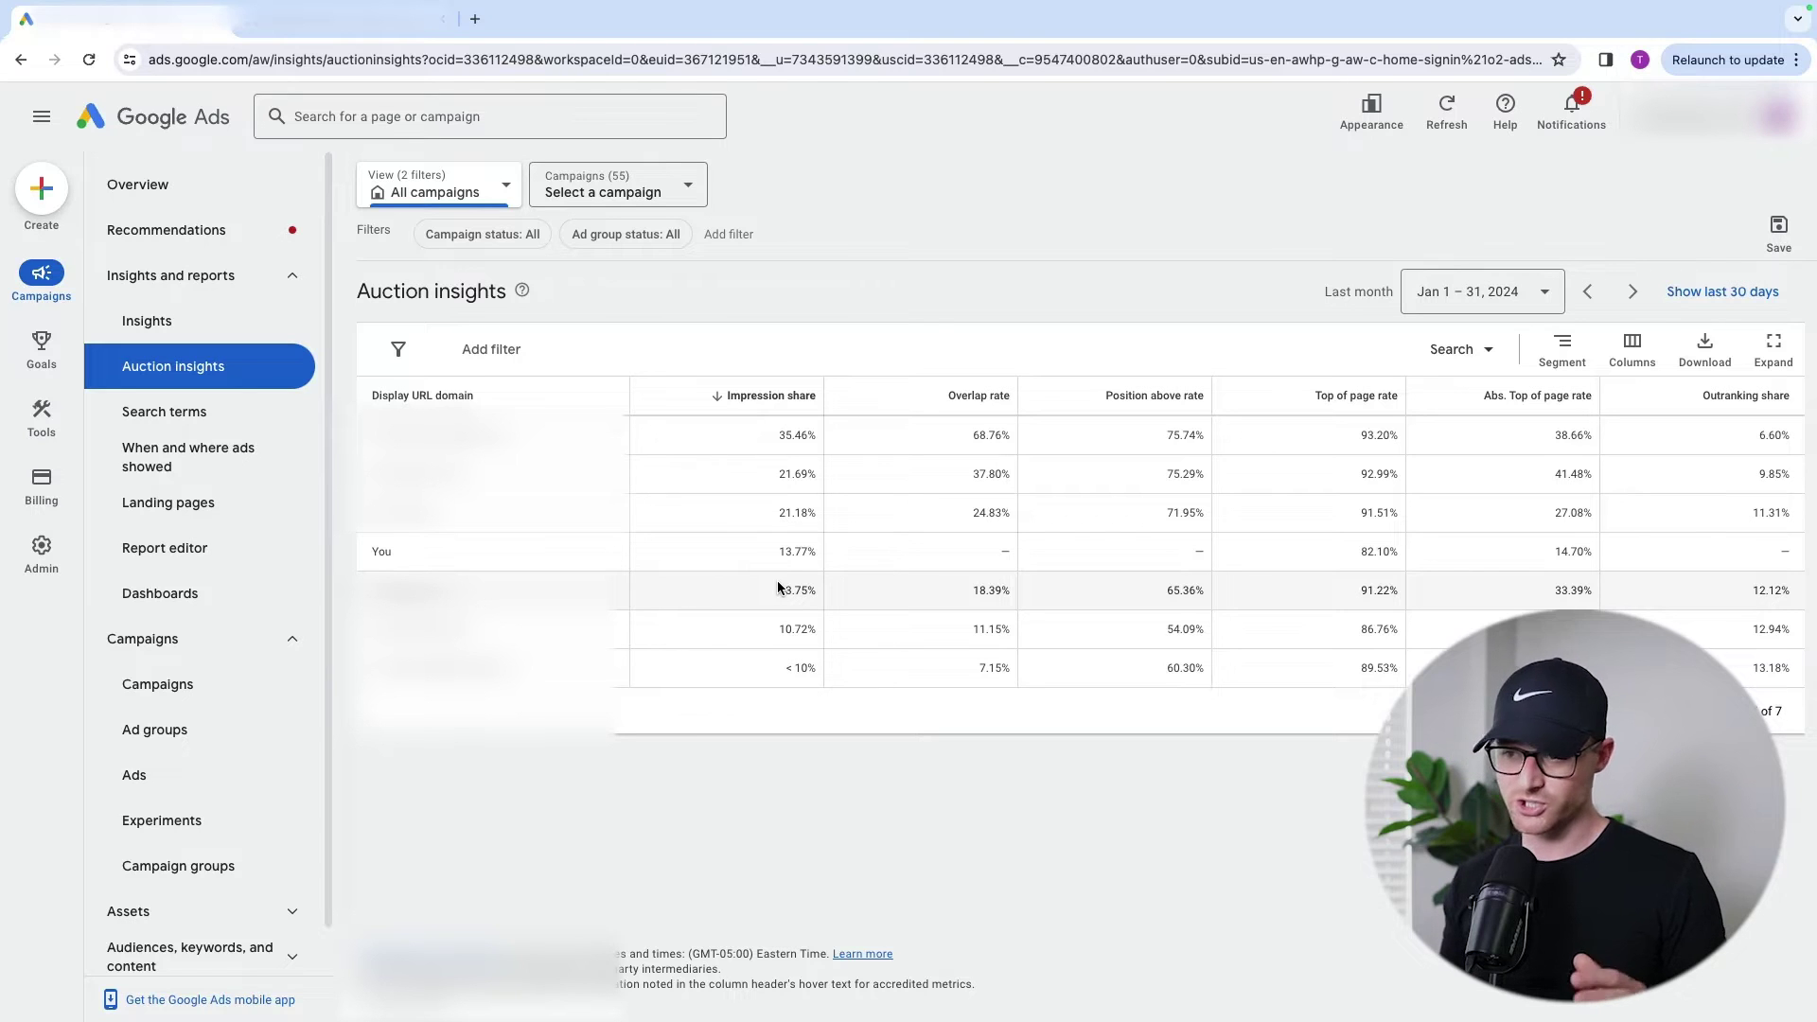
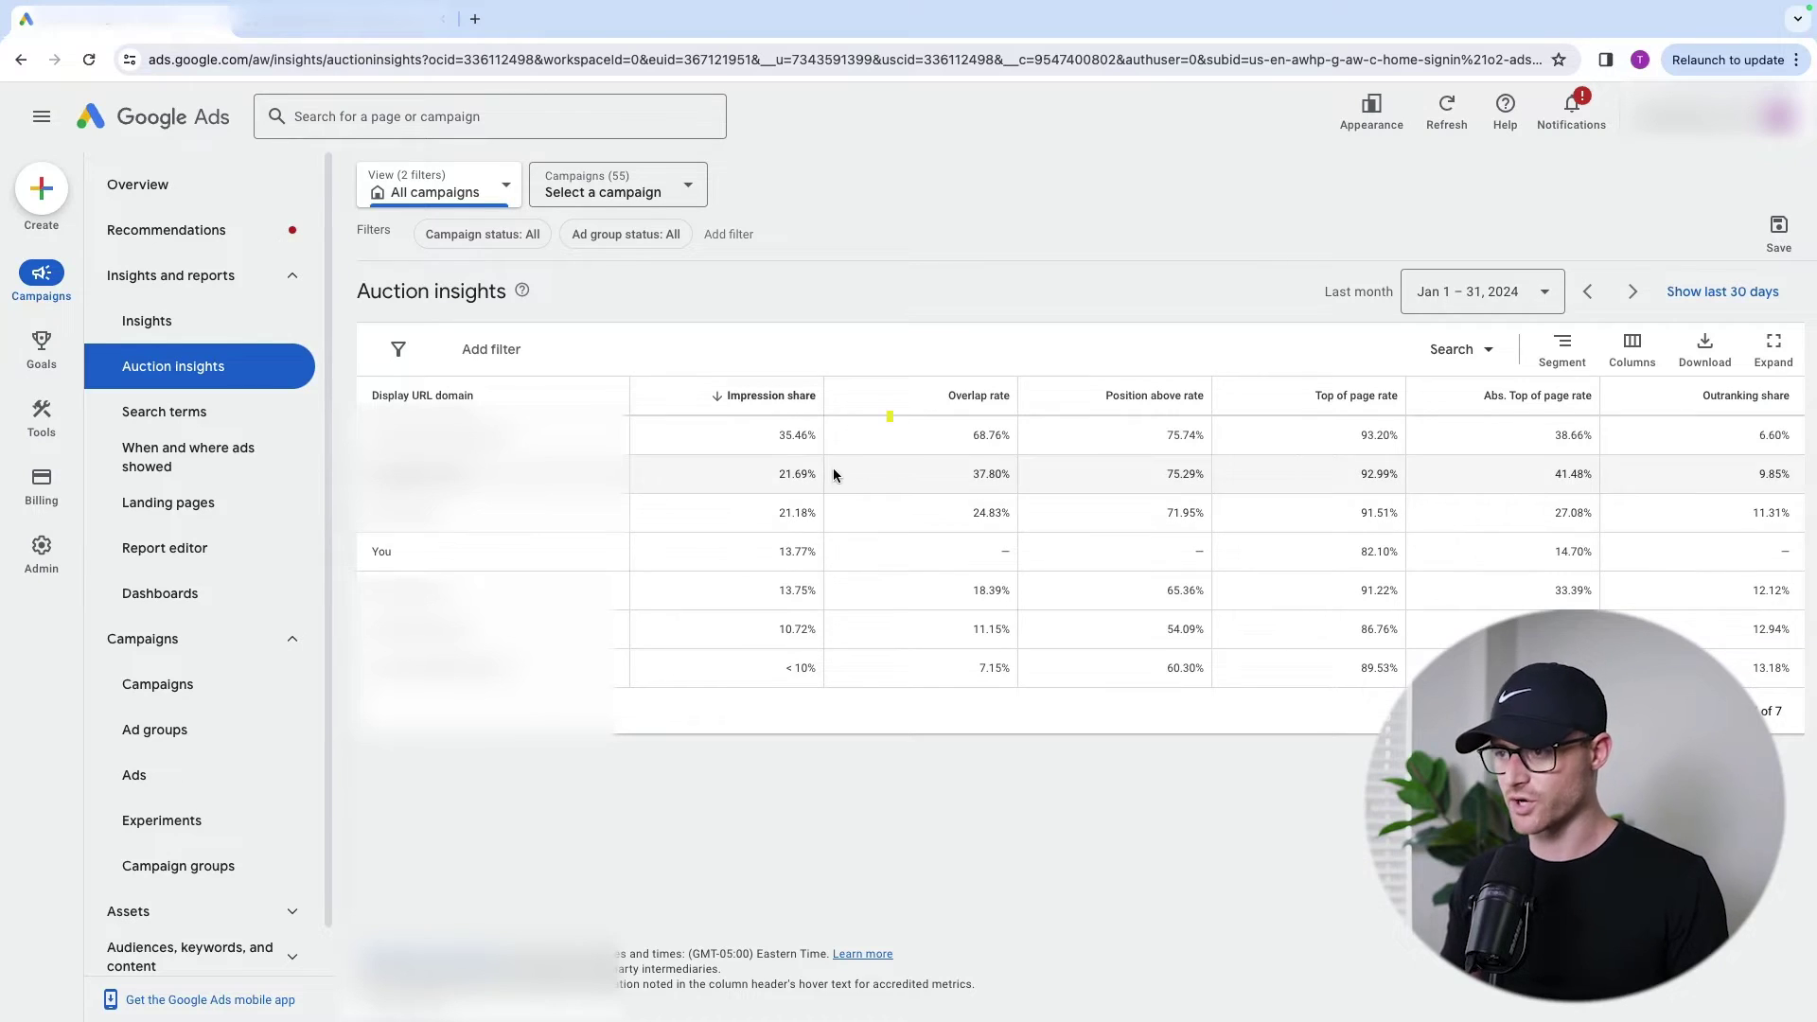
# - Examine the overlap rate of the competing domains, including the top one
pyautogui.moveTo(988, 395)
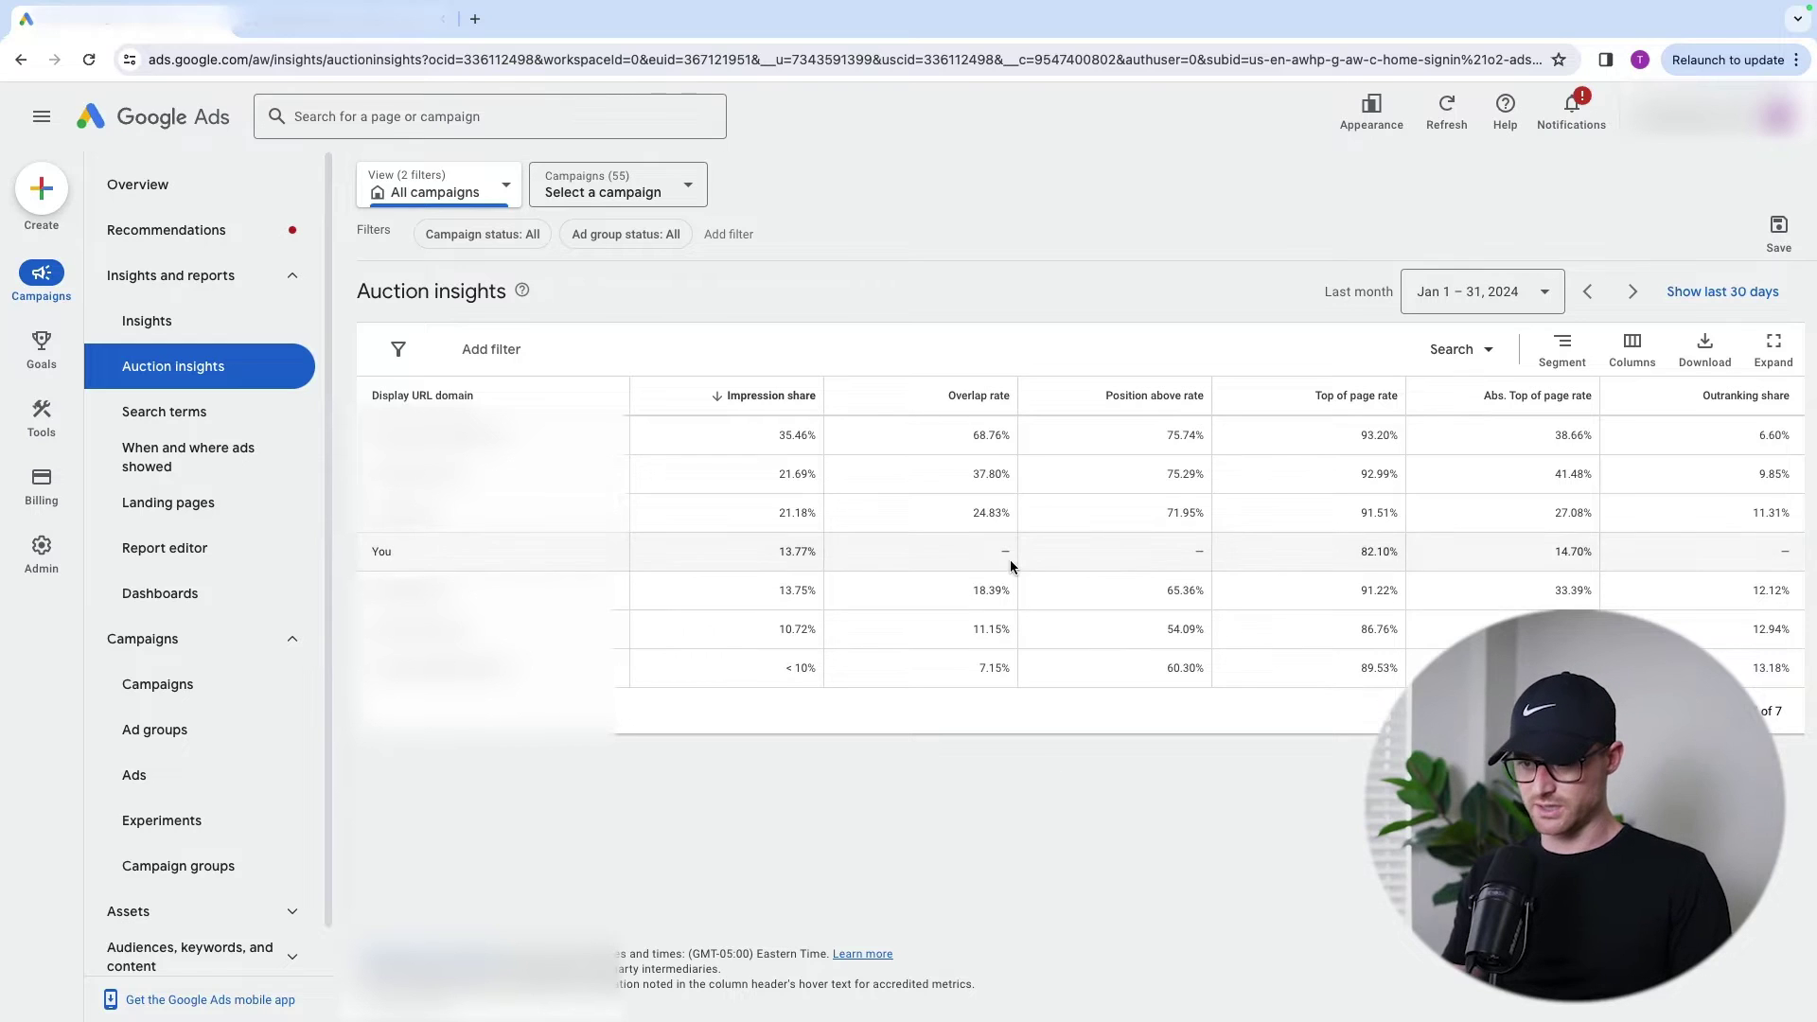
pyautogui.moveTo(955, 503); pyautogui.dragTo(1010, 512)
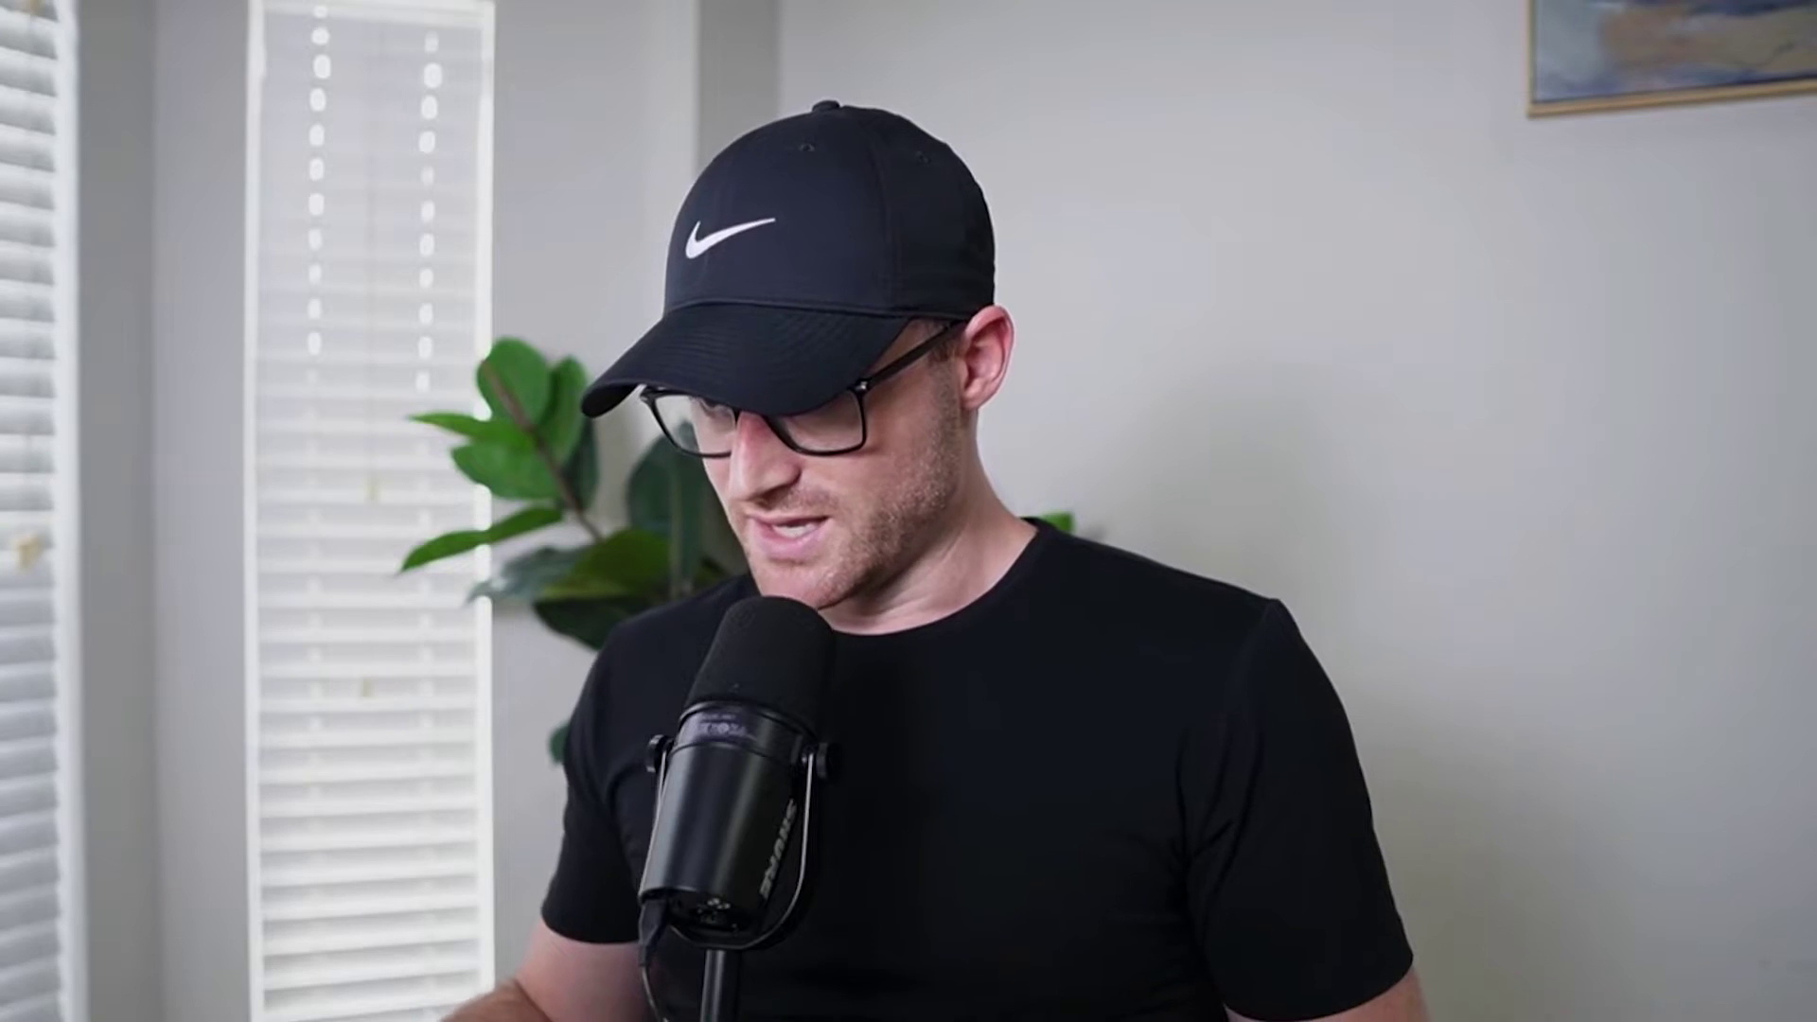
pyautogui.moveTo(975, 435); pyautogui.dragTo(1035, 445)
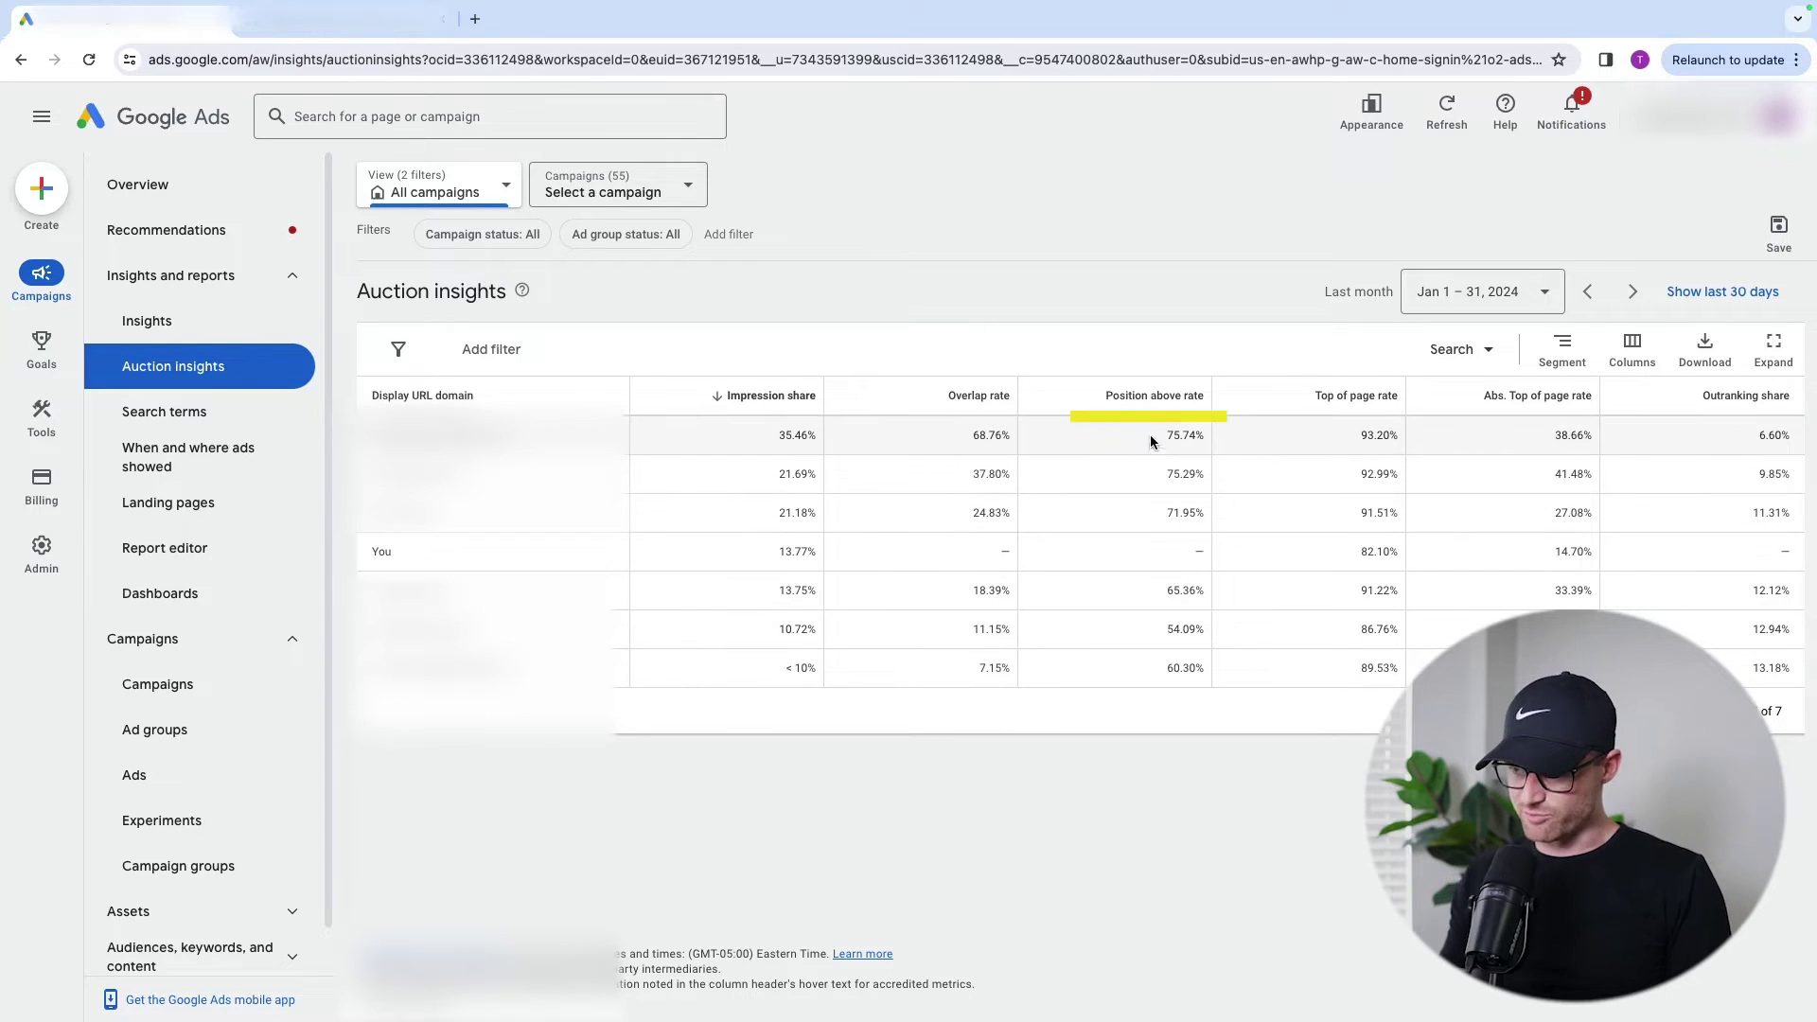
# - Sort the domains by position above rate, restore the impression share sorting, and read the position above rate definition
pyautogui.click(1175, 407)
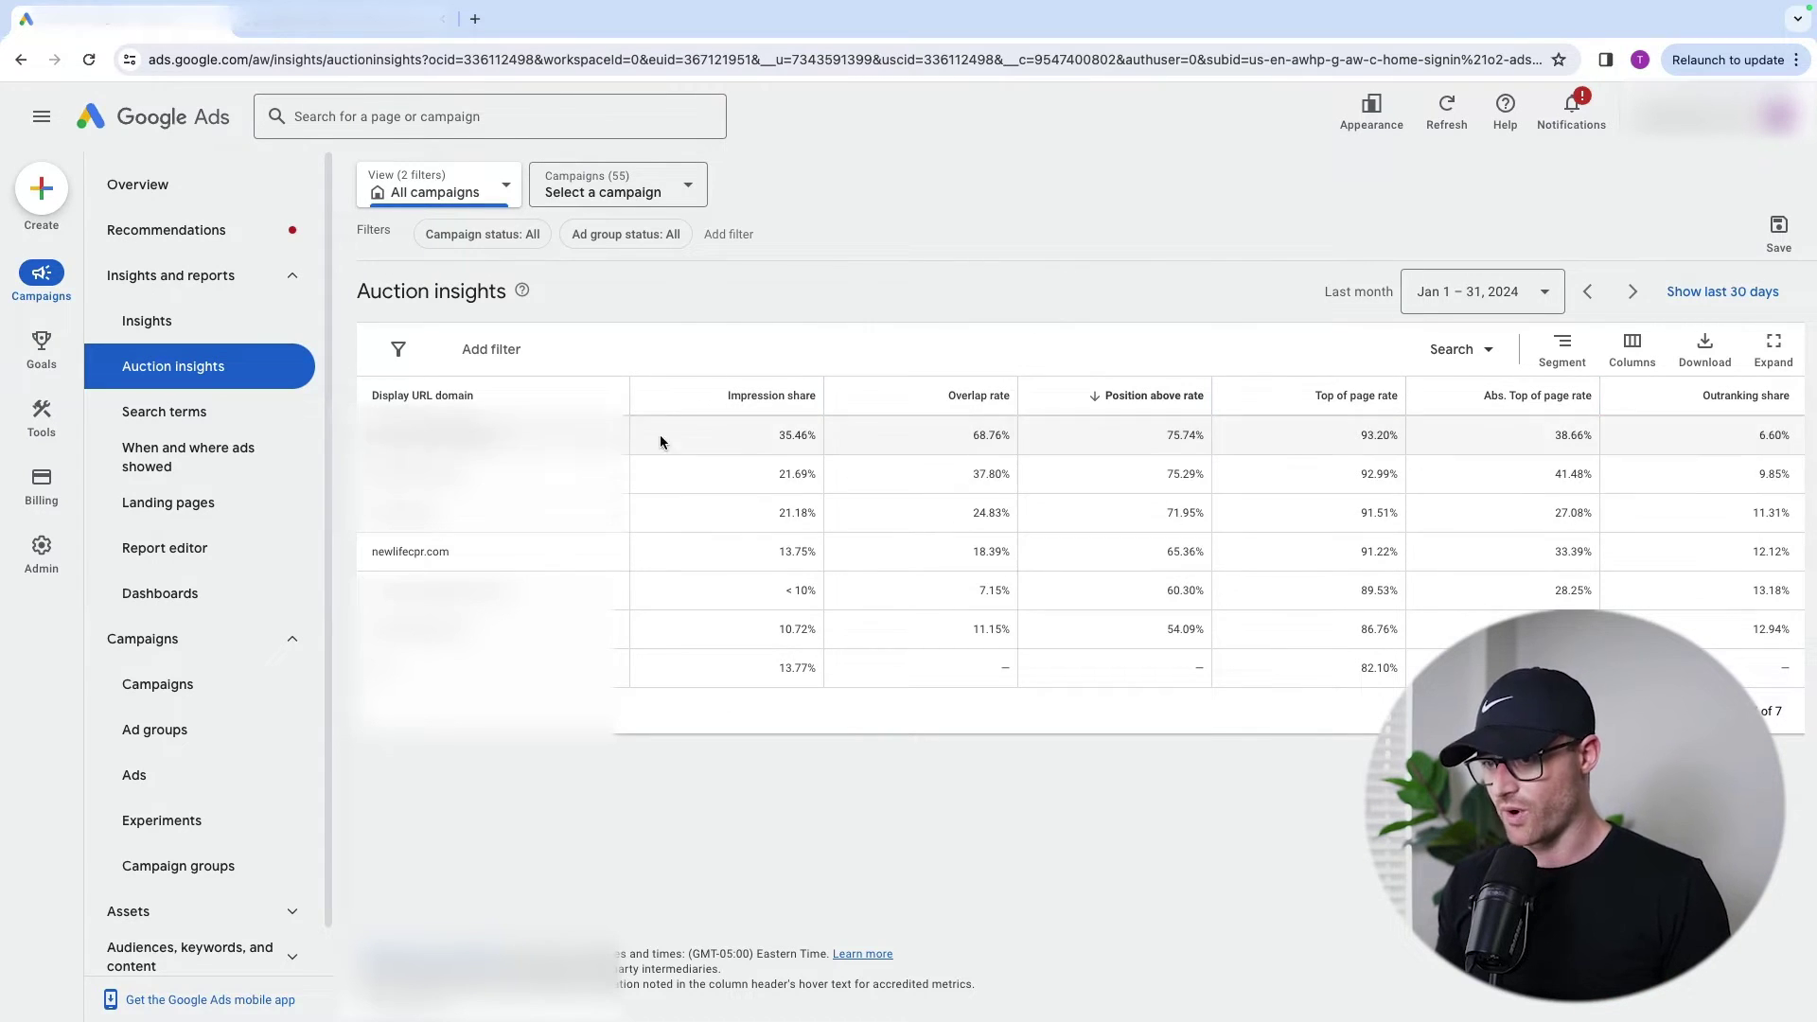
pyautogui.click(686, 396)
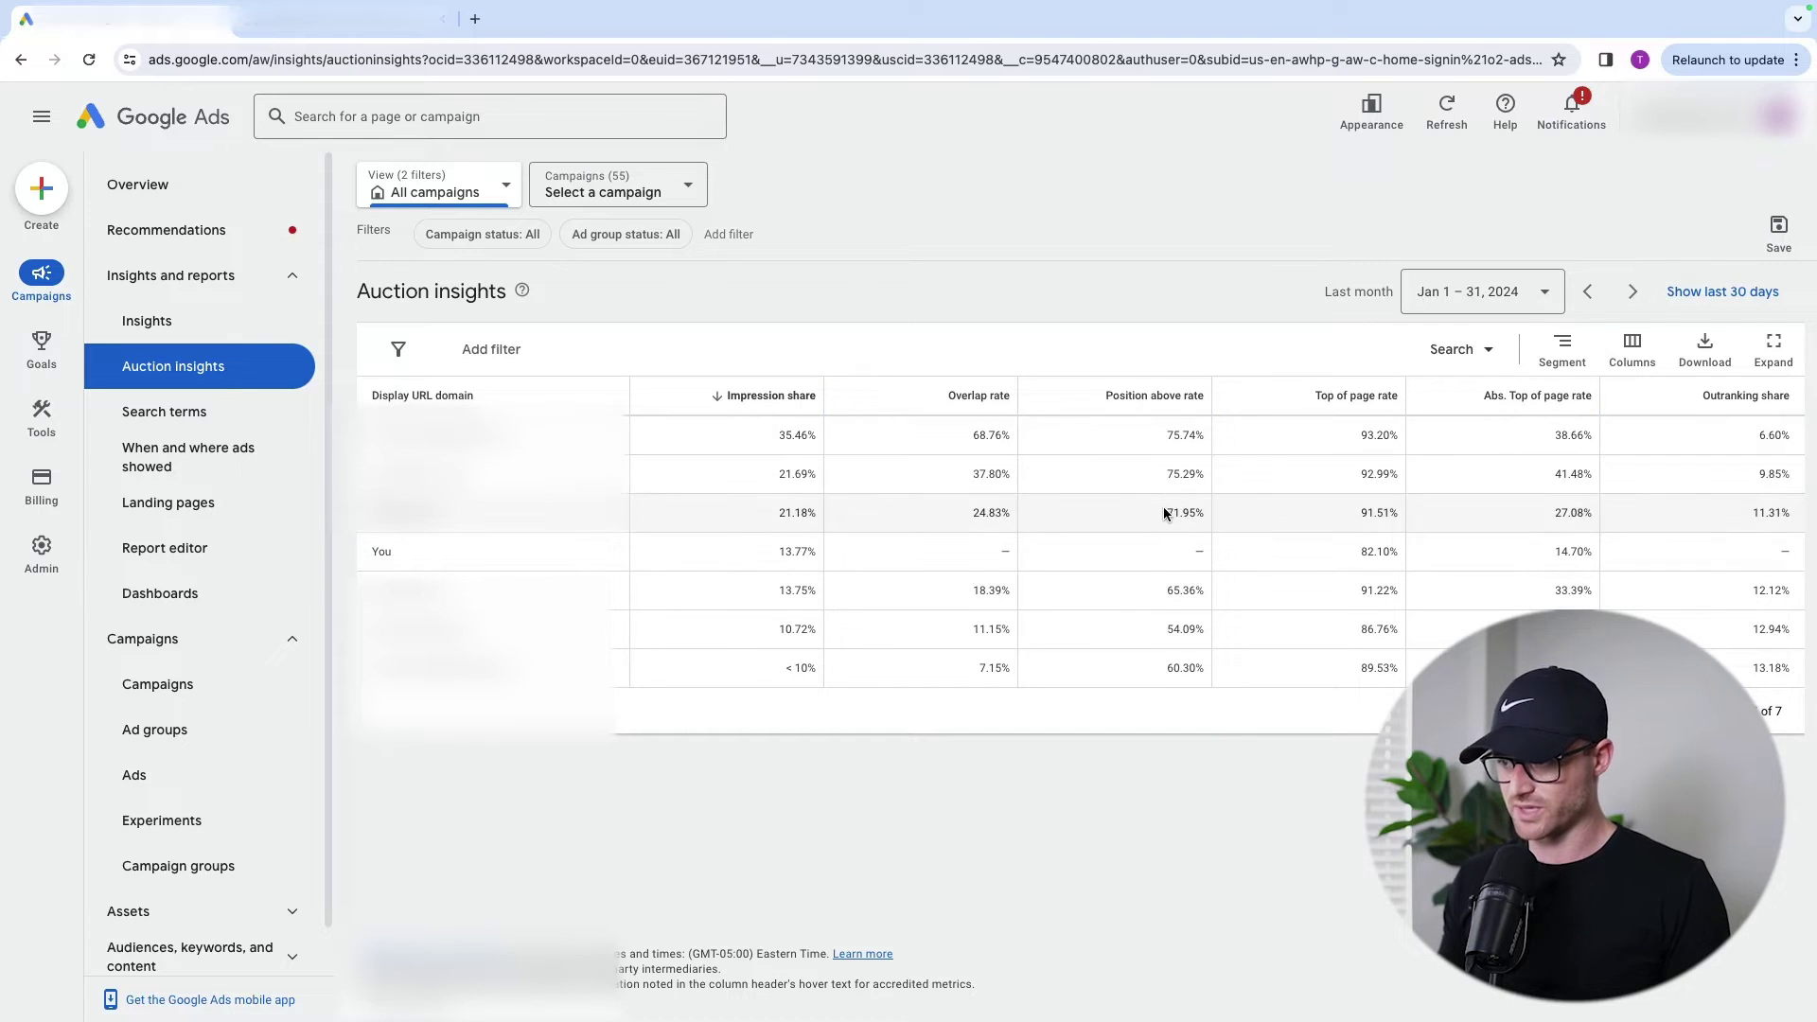
pyautogui.moveTo(1195, 442); pyautogui.dragTo(1204, 437)
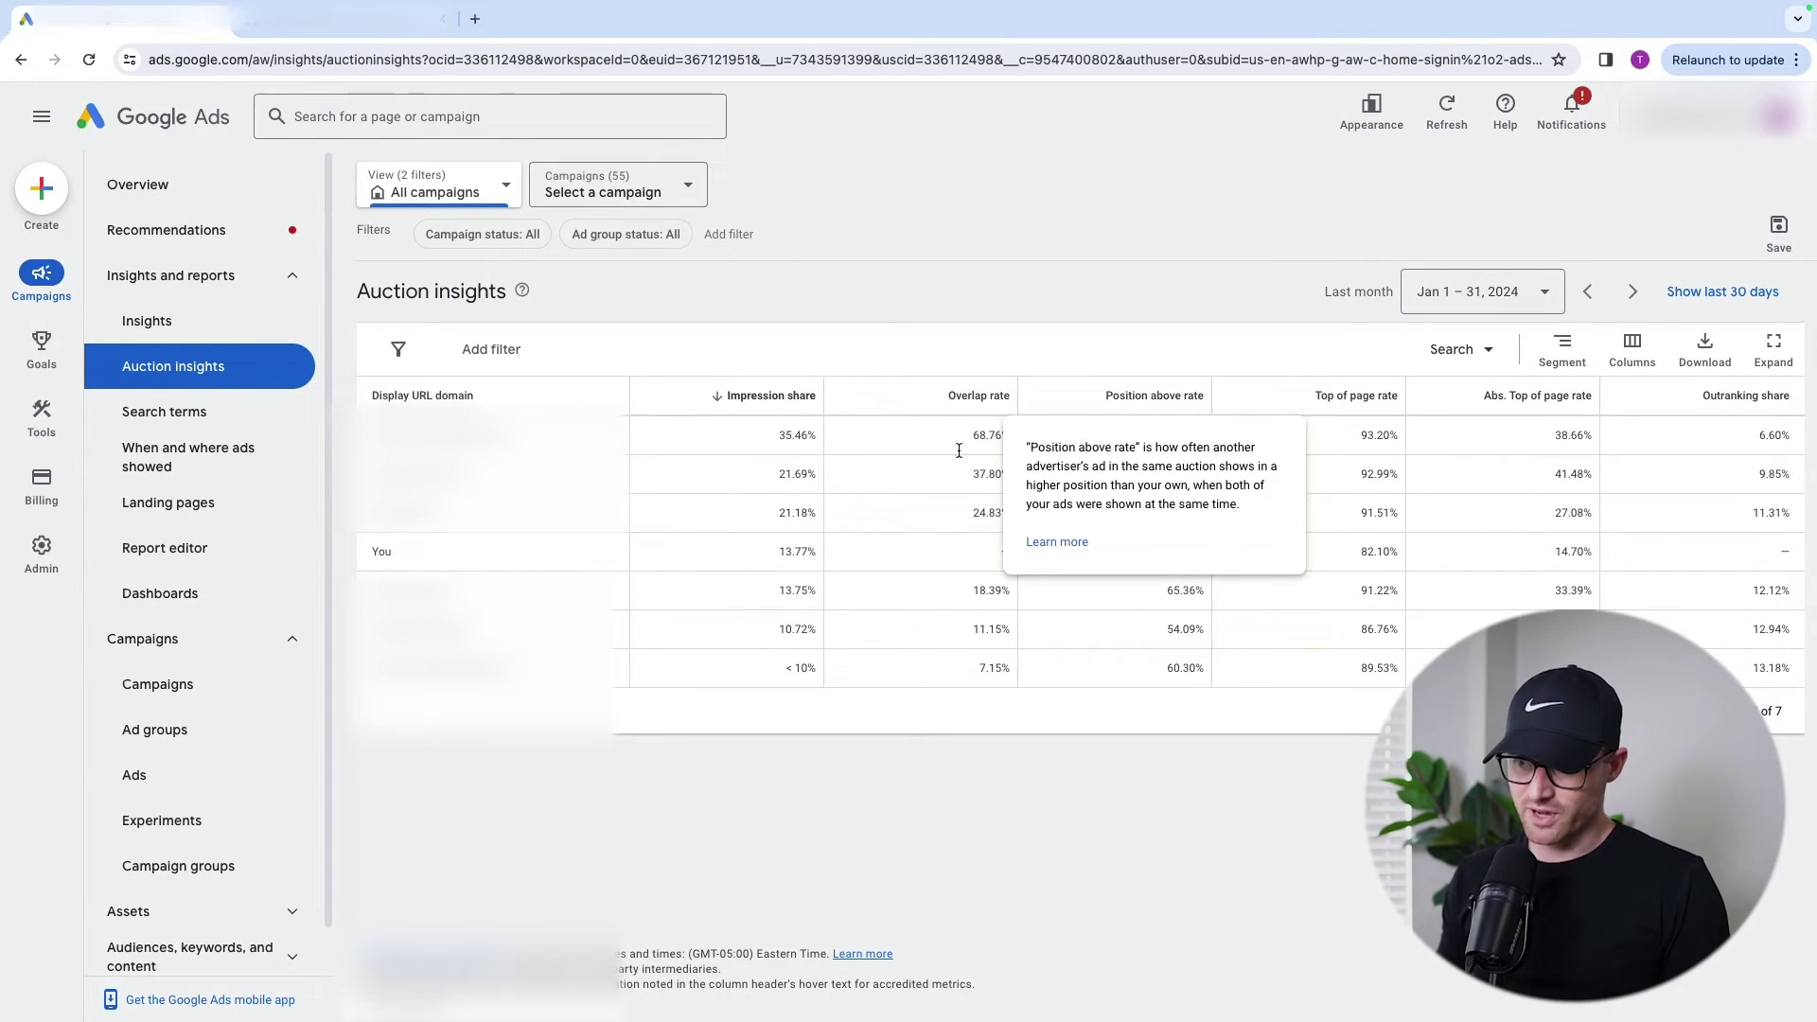
pyautogui.click(1092, 481)
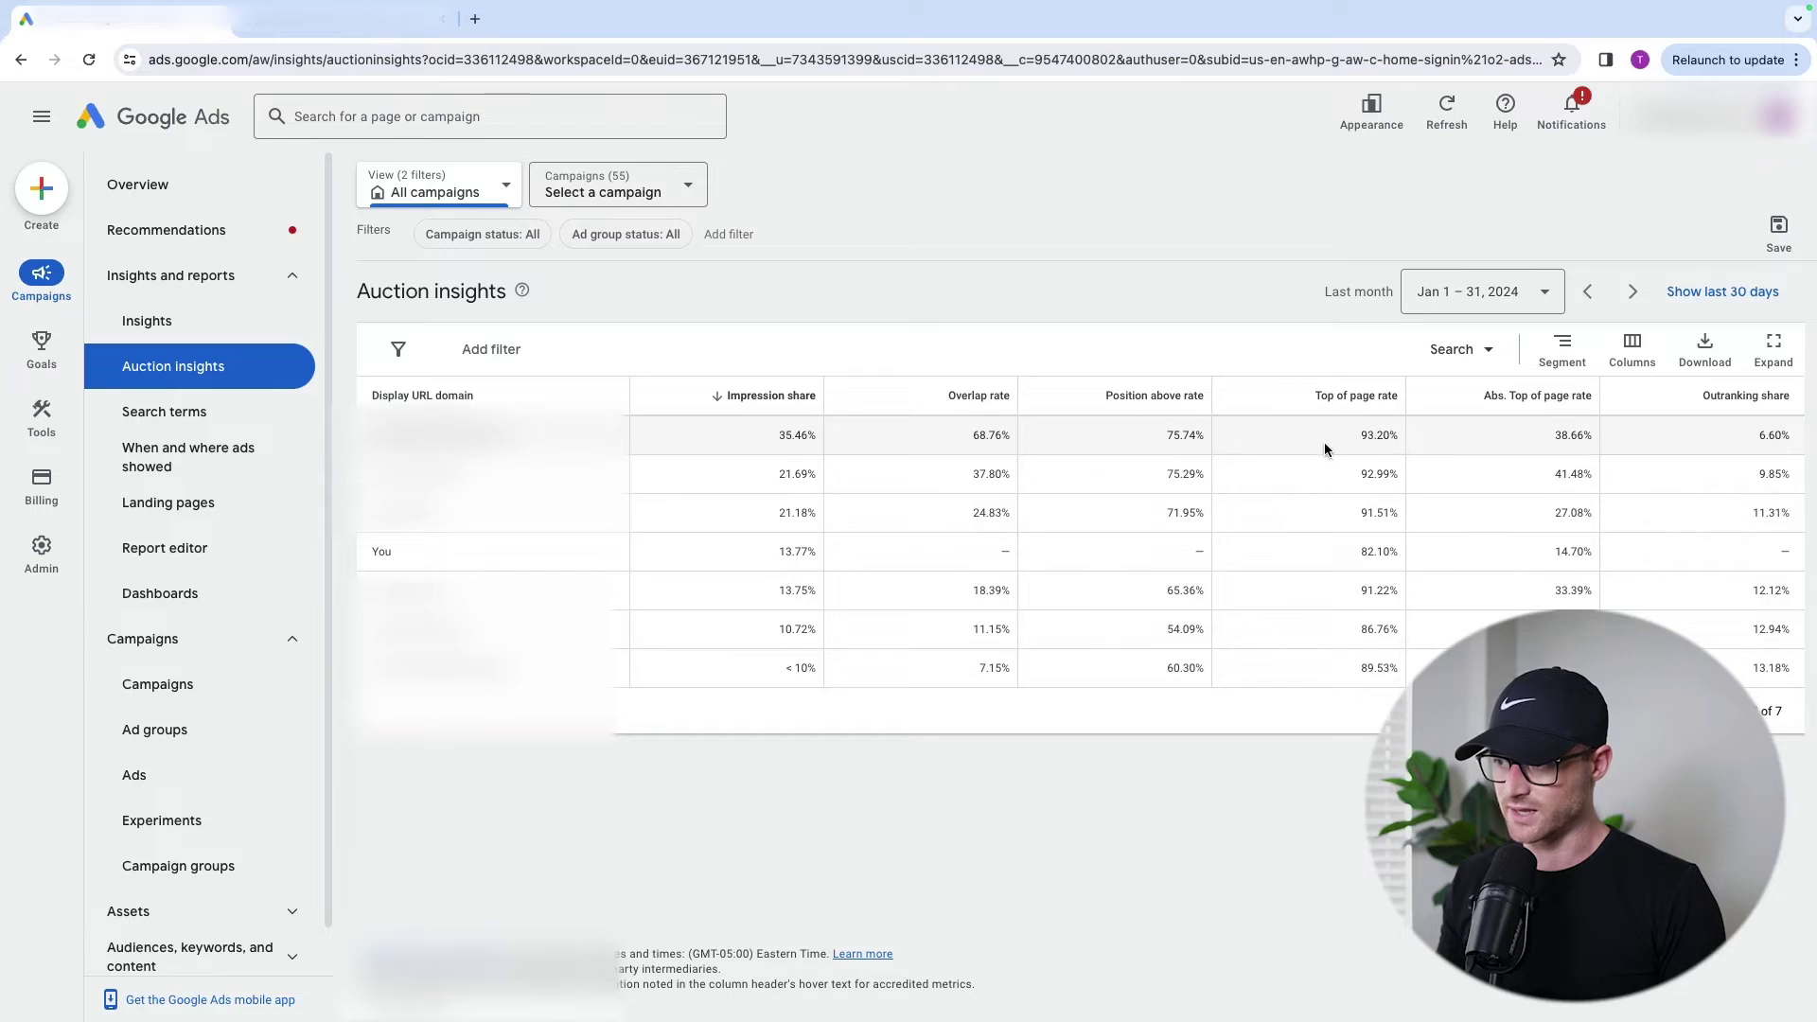
# - Examine the competitors' top of page rate and absolute top of page rate
pyautogui.moveTo(1347, 435); pyautogui.dragTo(1401, 436)
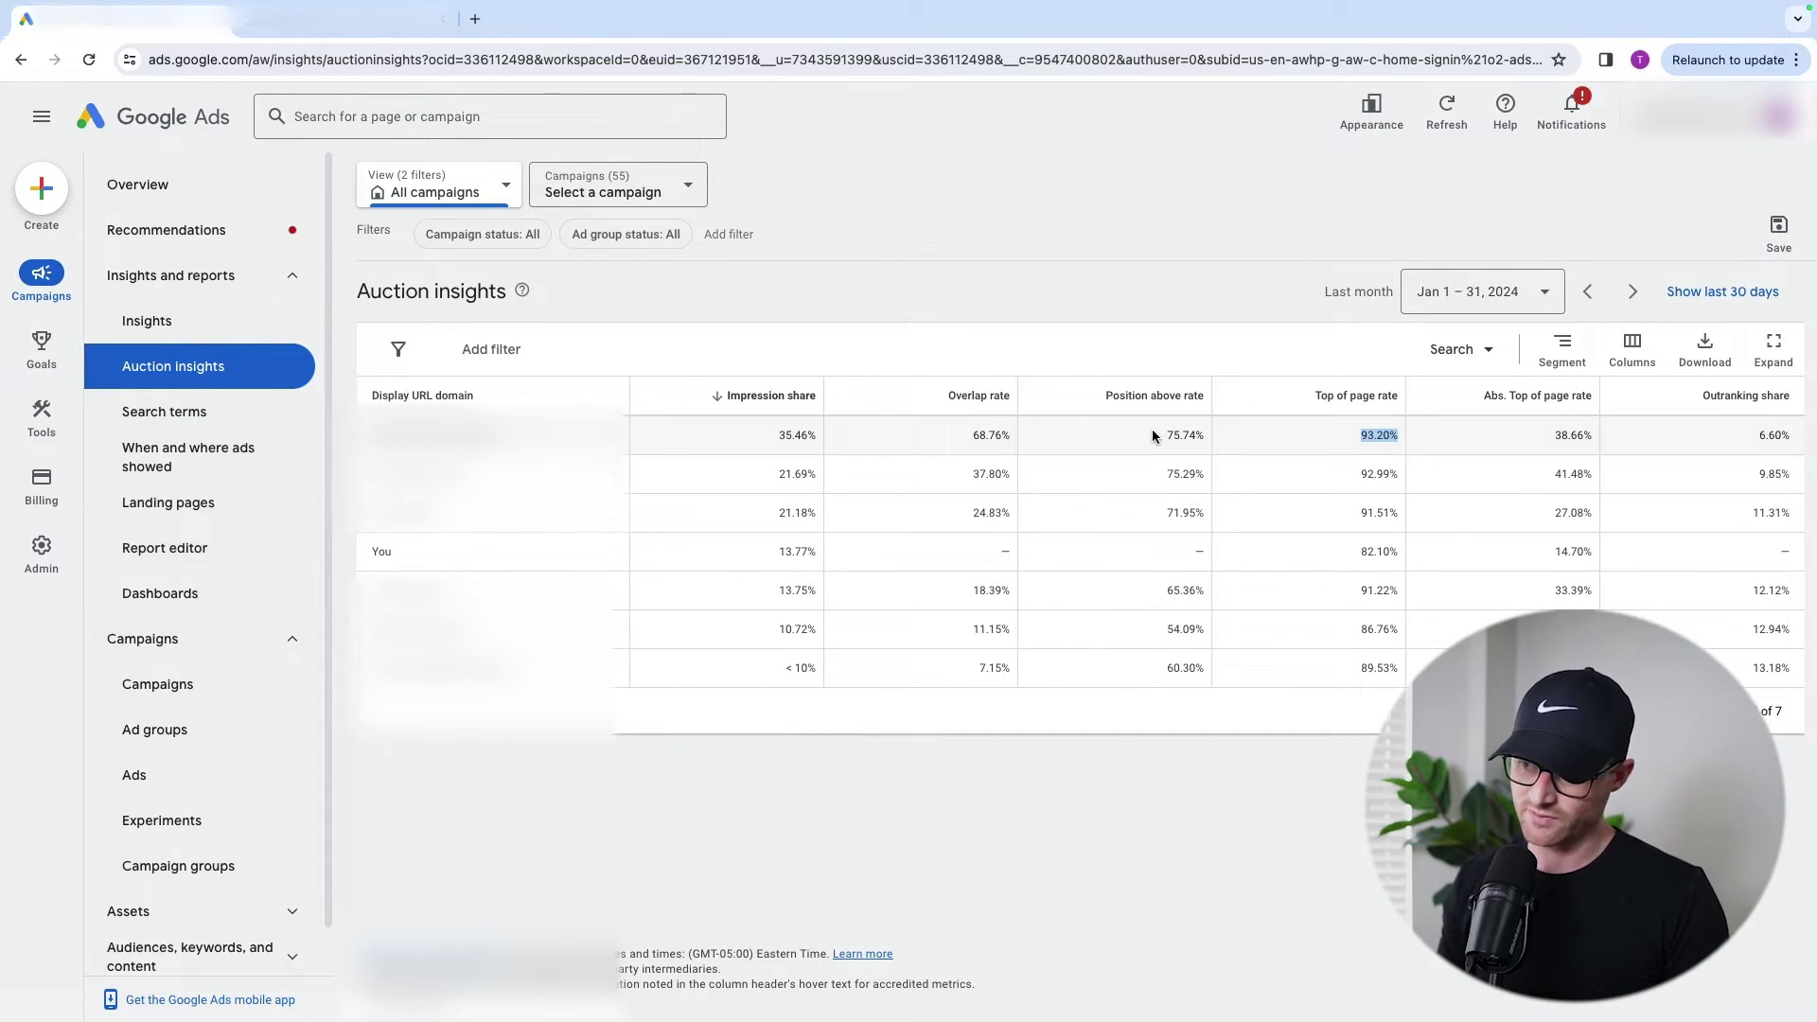
pyautogui.moveTo(1348, 421); pyautogui.dragTo(1405, 430)
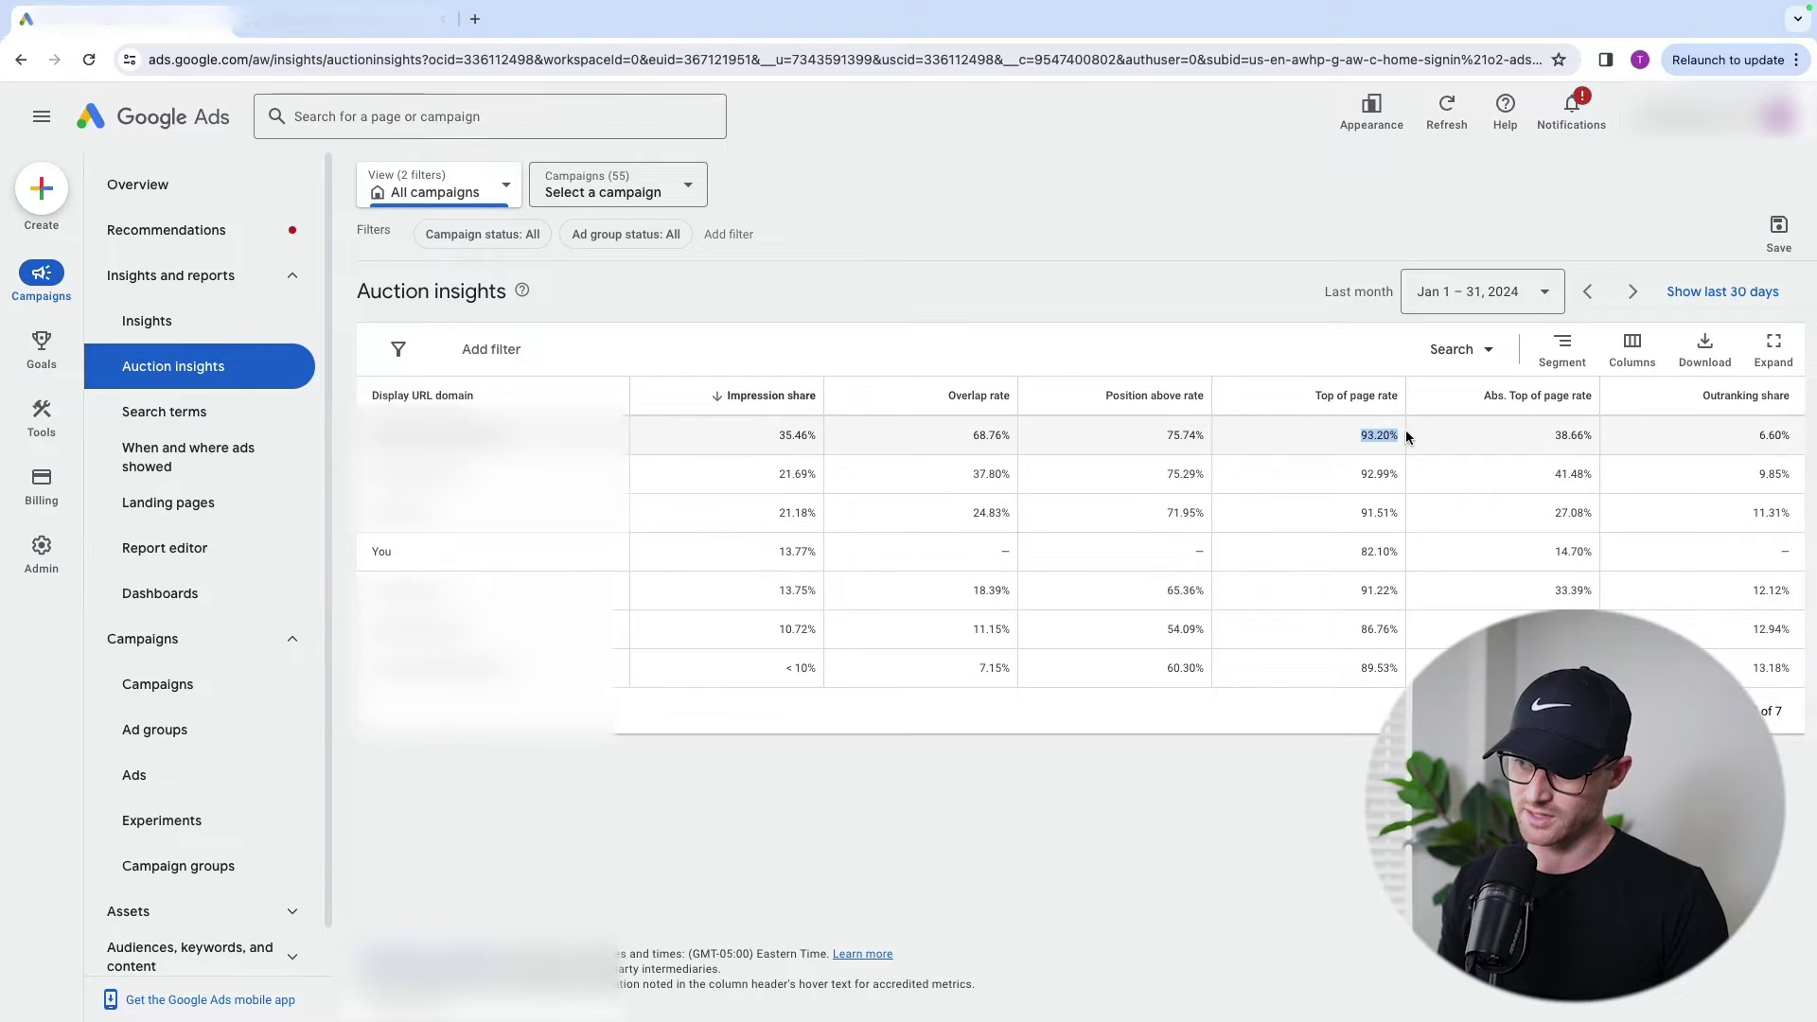
pyautogui.click(1261, 528)
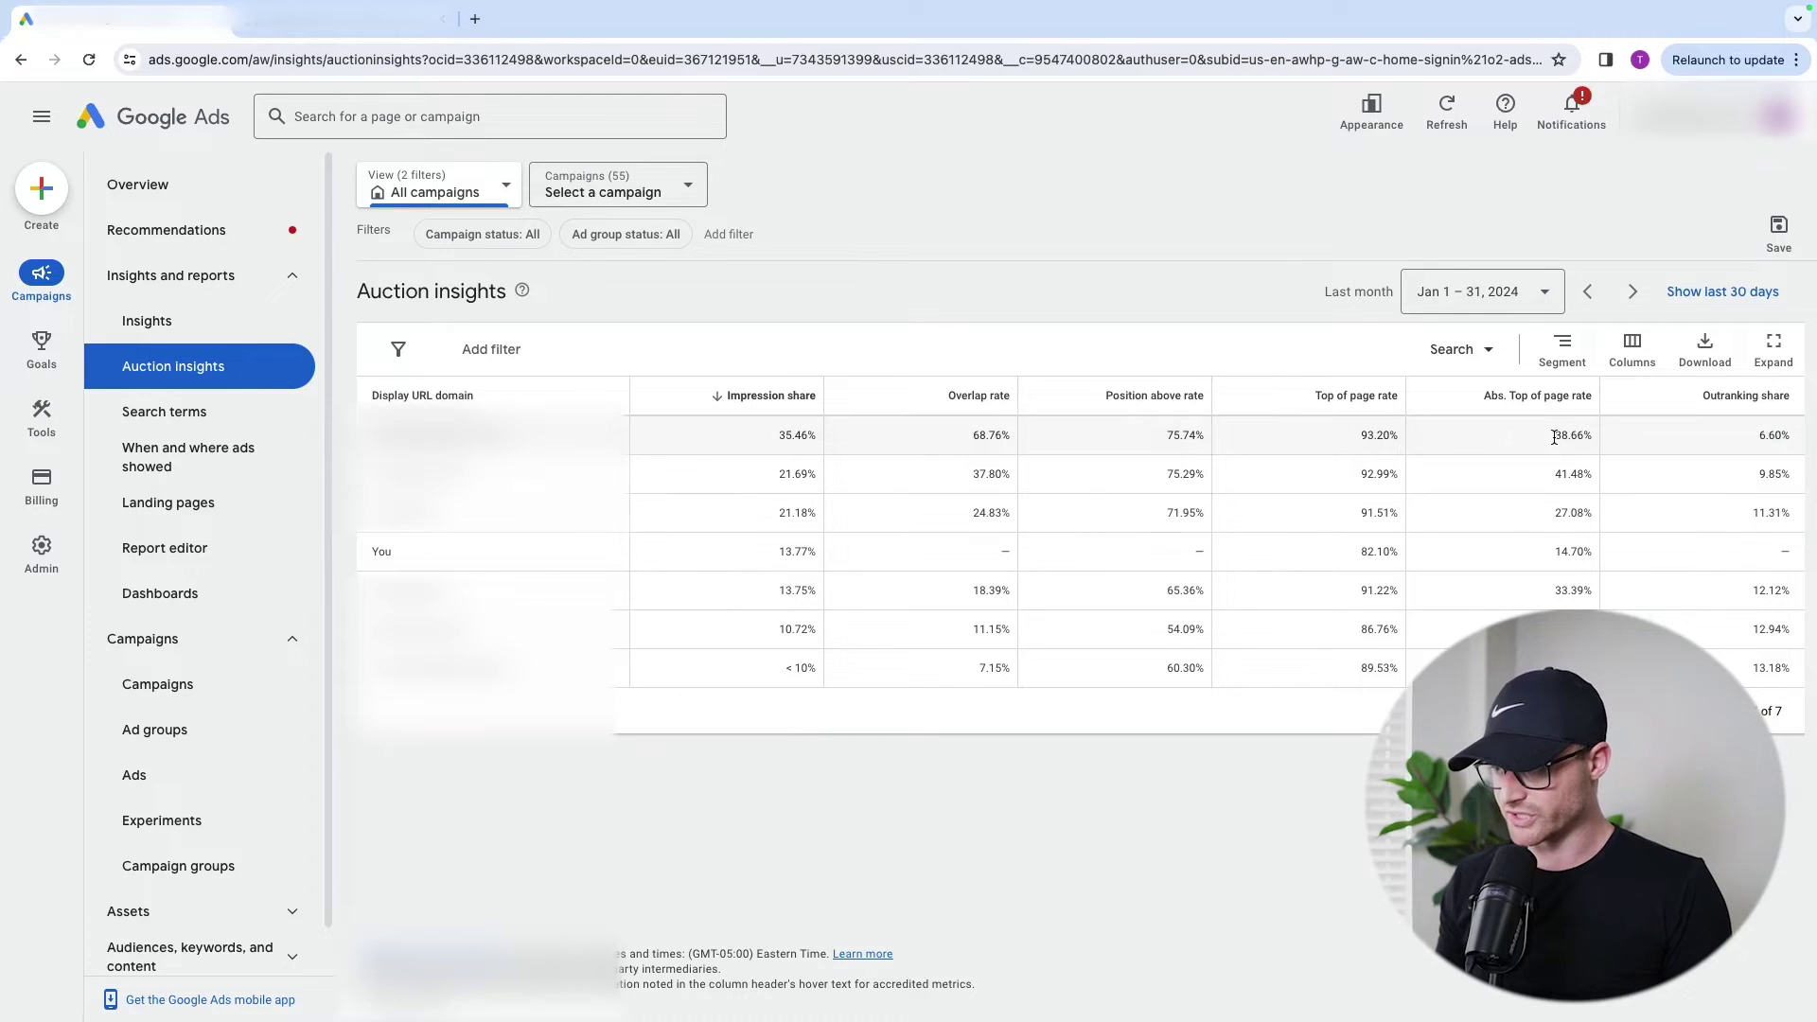
pyautogui.moveTo(1591, 435)
pyautogui.mouseDown()
pyautogui.moveTo(1546, 476)
pyautogui.moveTo(1586, 437)
pyautogui.mouseUp()
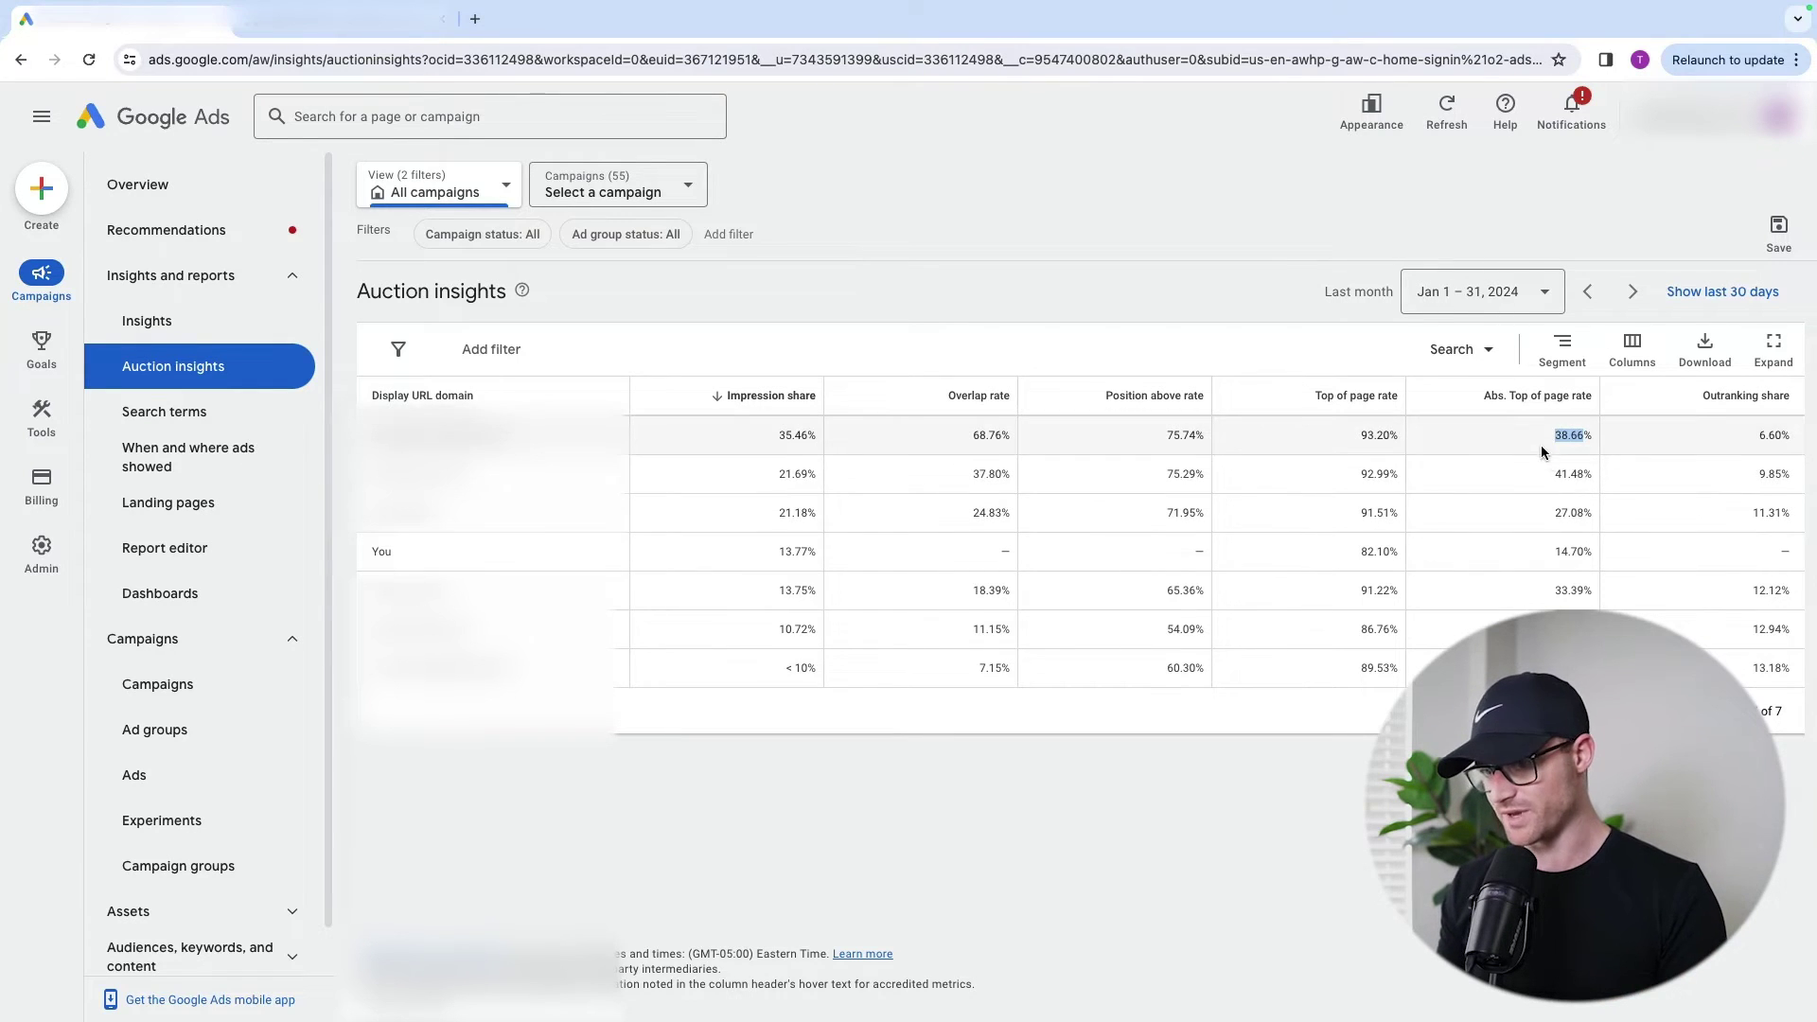
pyautogui.tripleClick(1559, 473)
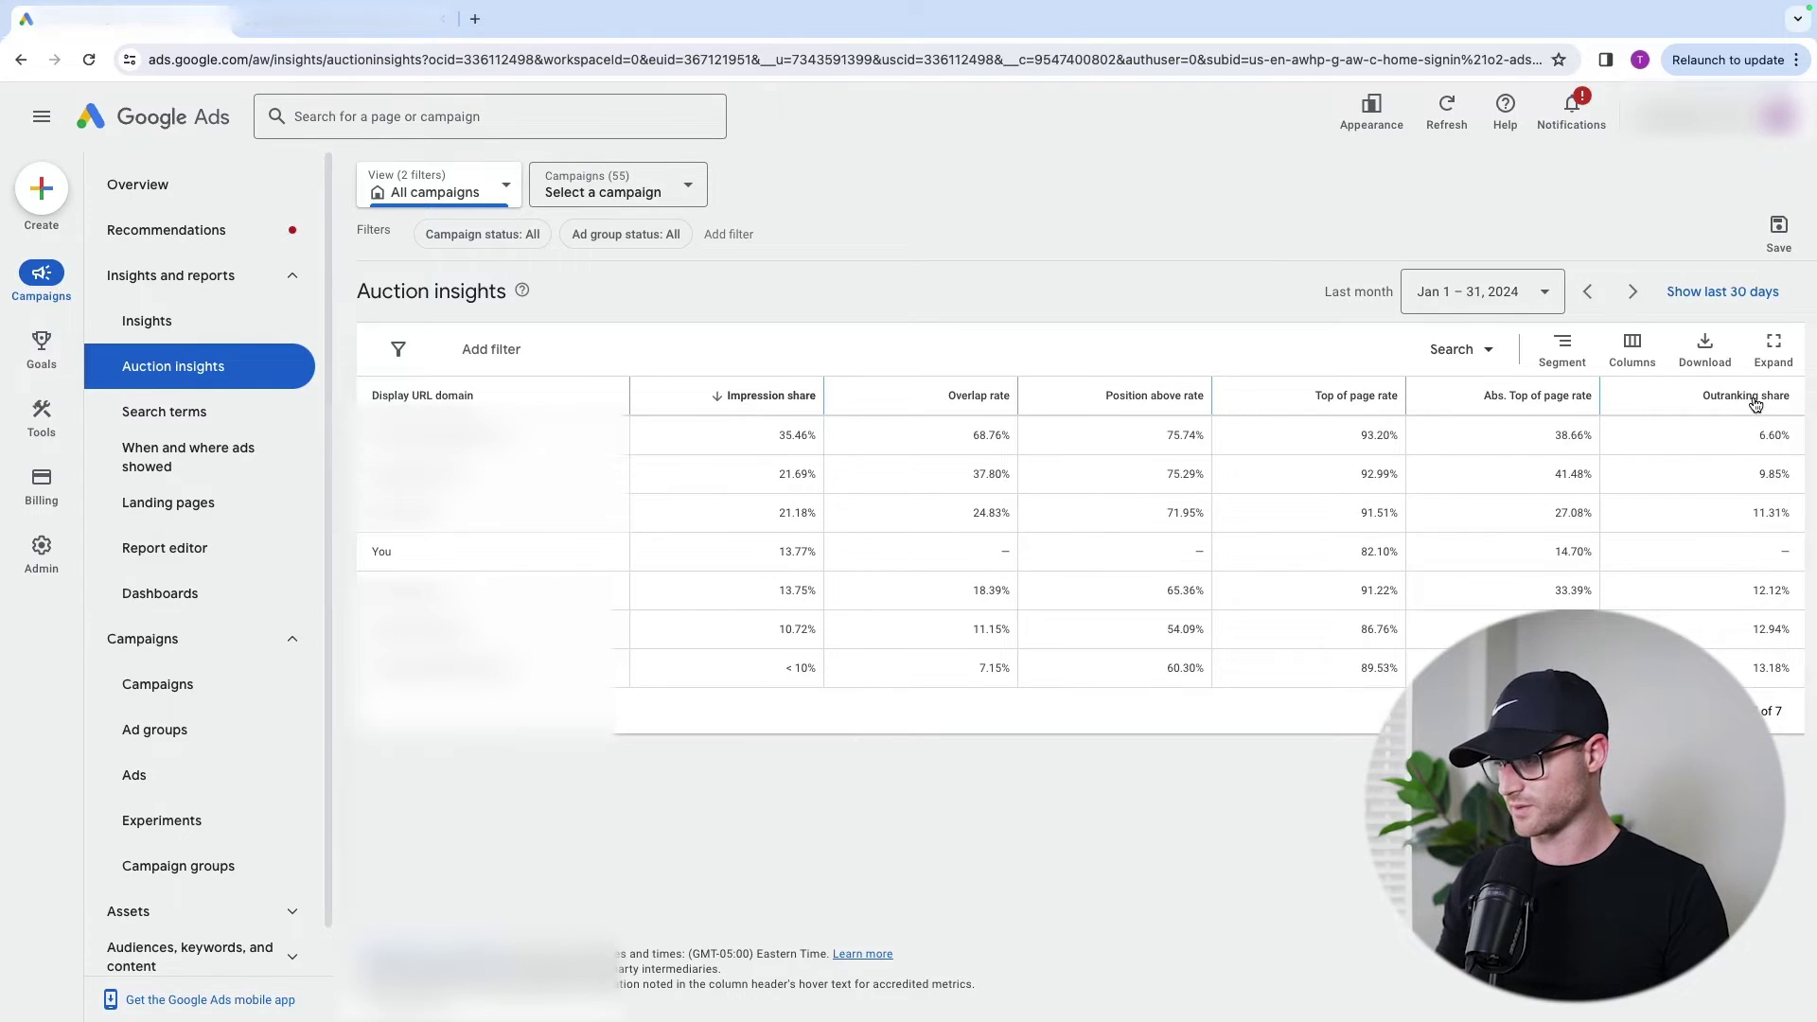
# - Examine the outranking share against the first competitor in the report
pyautogui.moveTo(1755, 405)
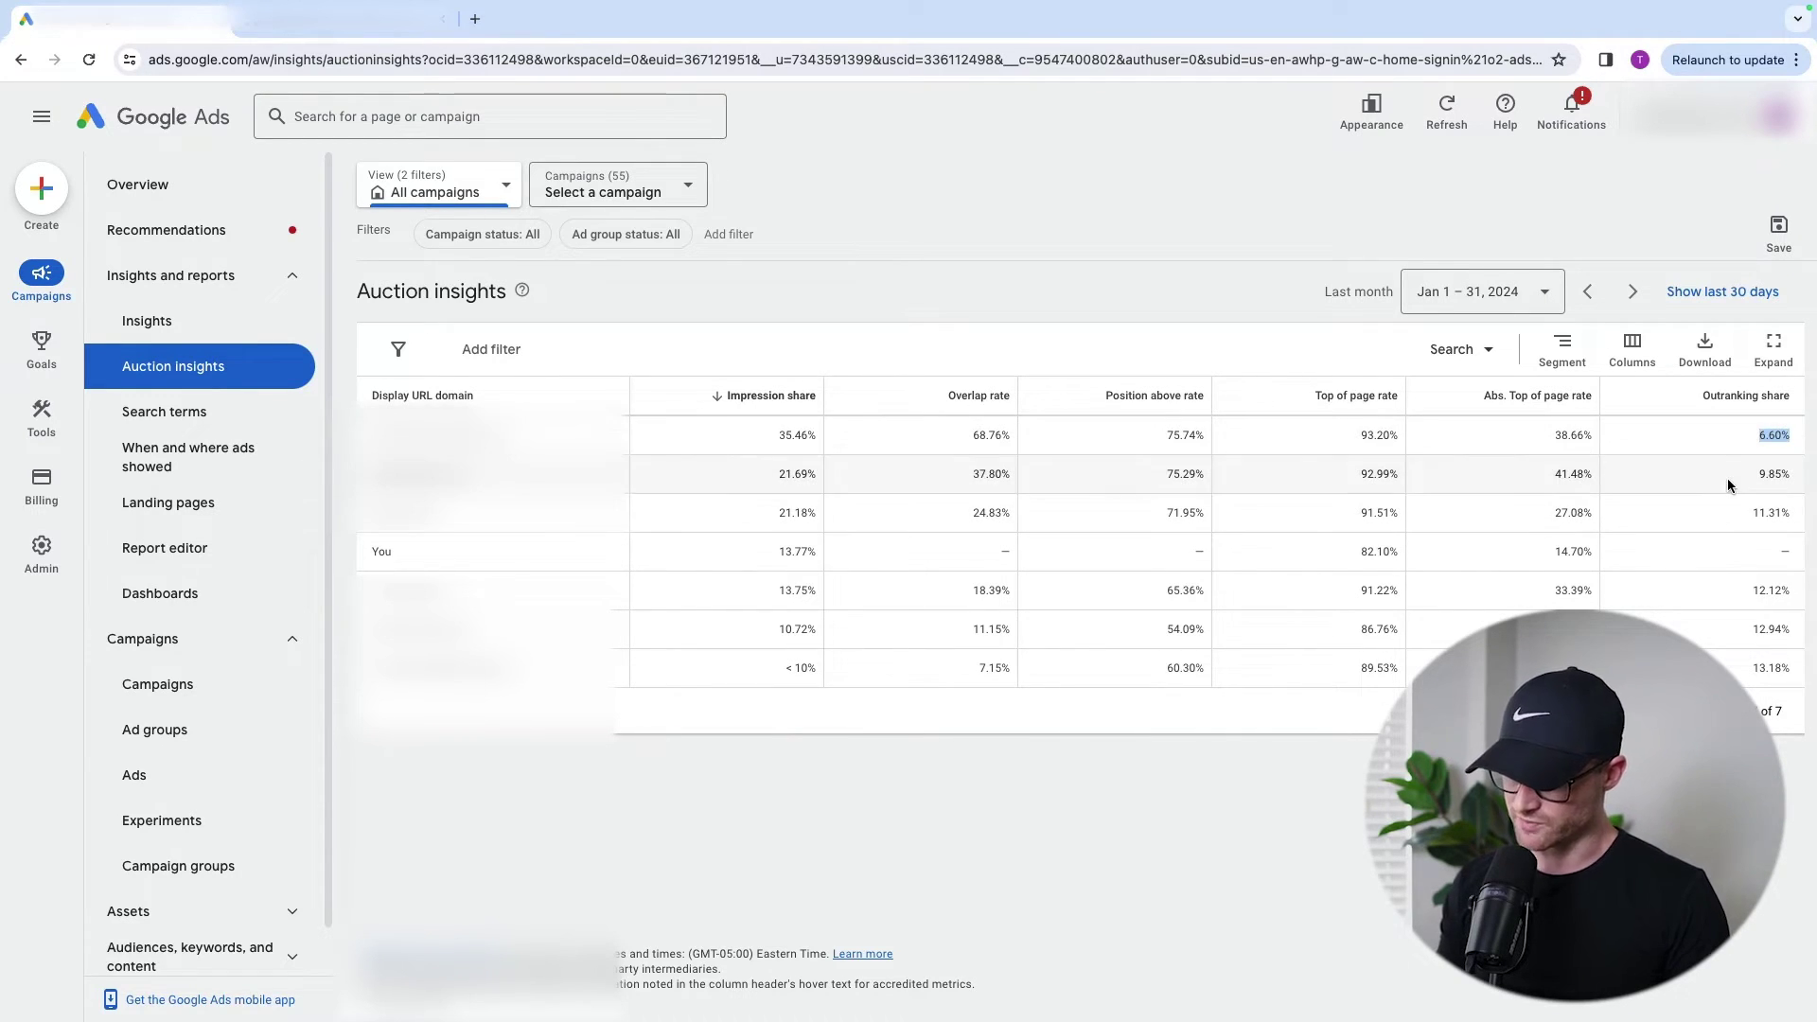
pyautogui.click(1783, 433)
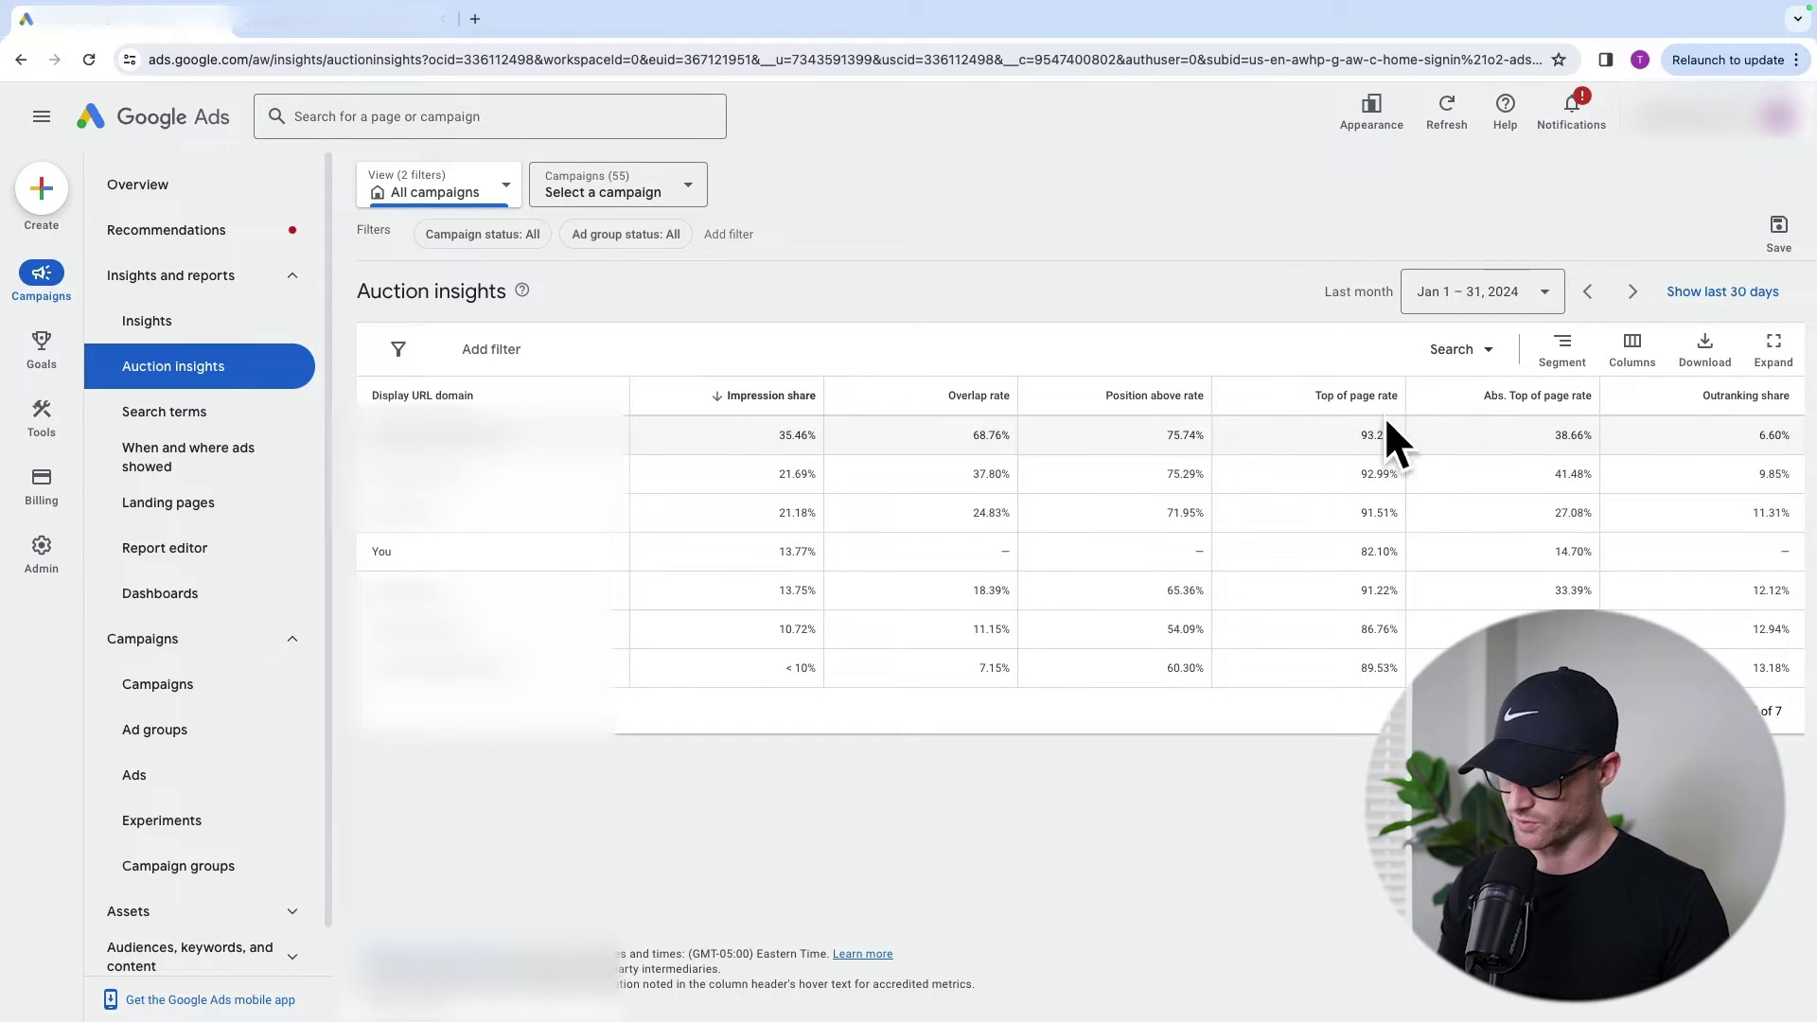
pyautogui.moveTo(1672, 437); pyautogui.dragTo(1813, 435)
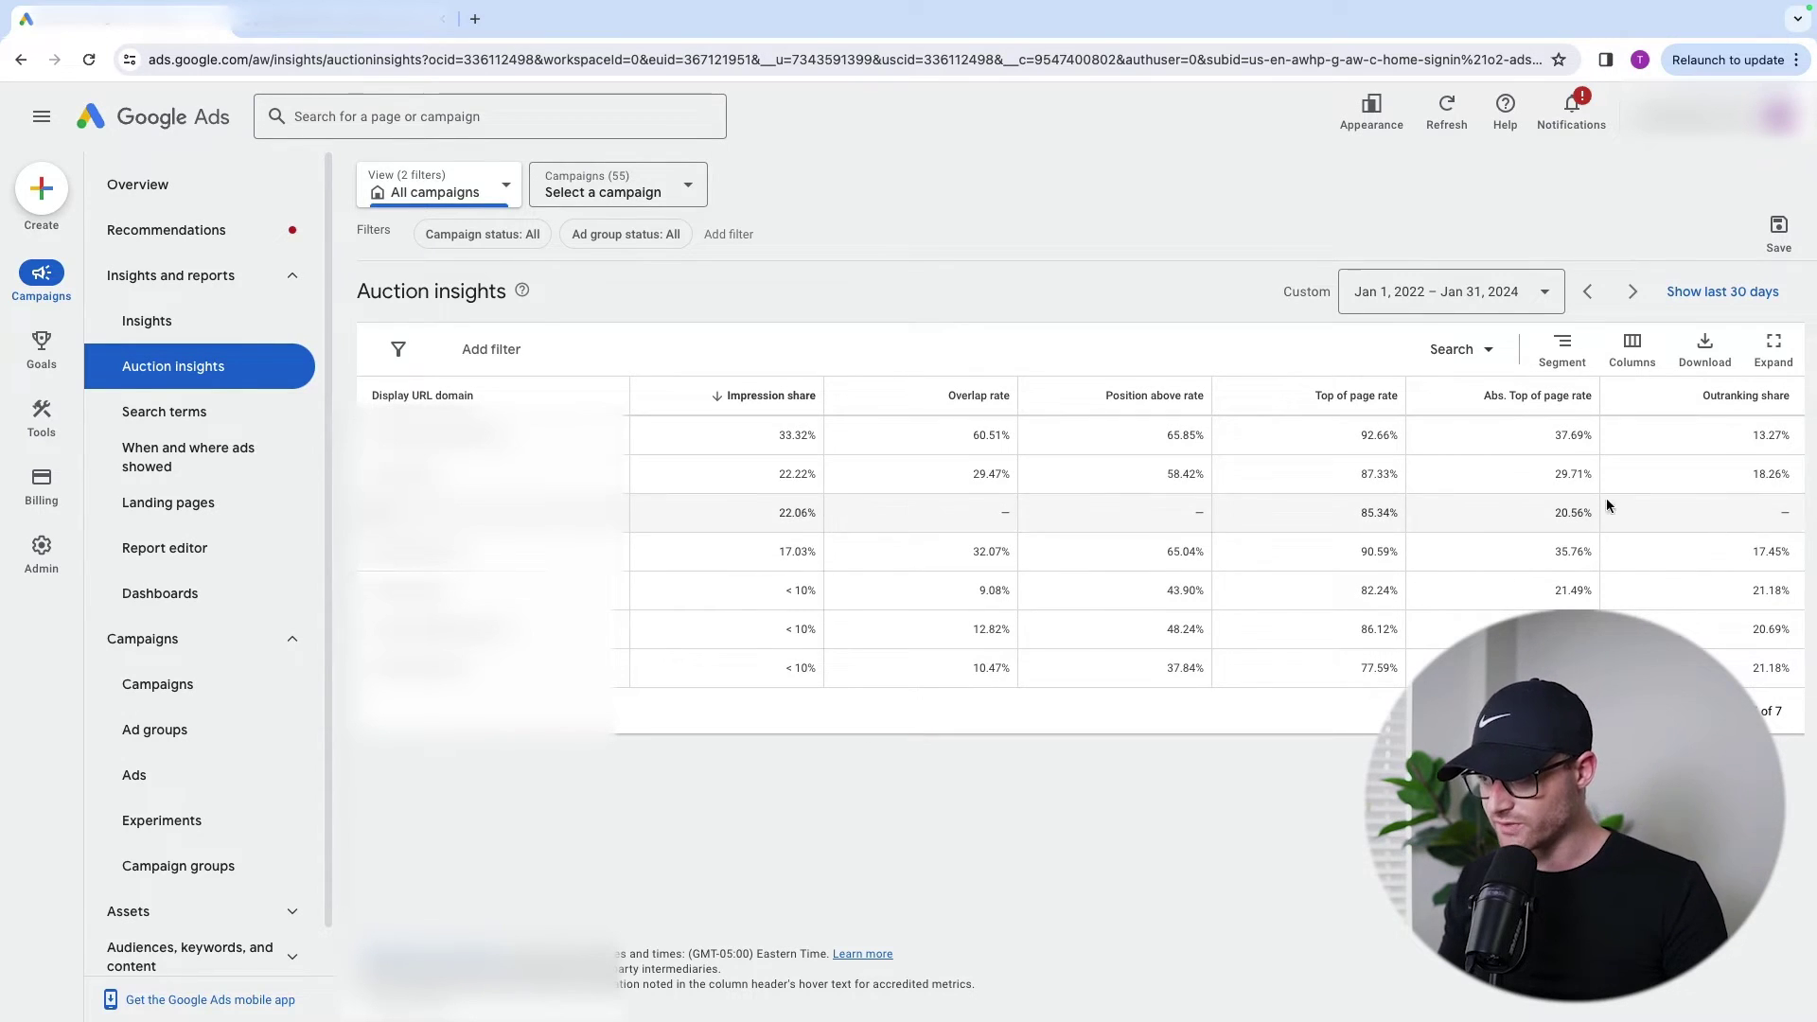
# - Segment the Search auction insights by time and examine the first competitor's impression share across the segments
pyautogui.click(1486, 349)
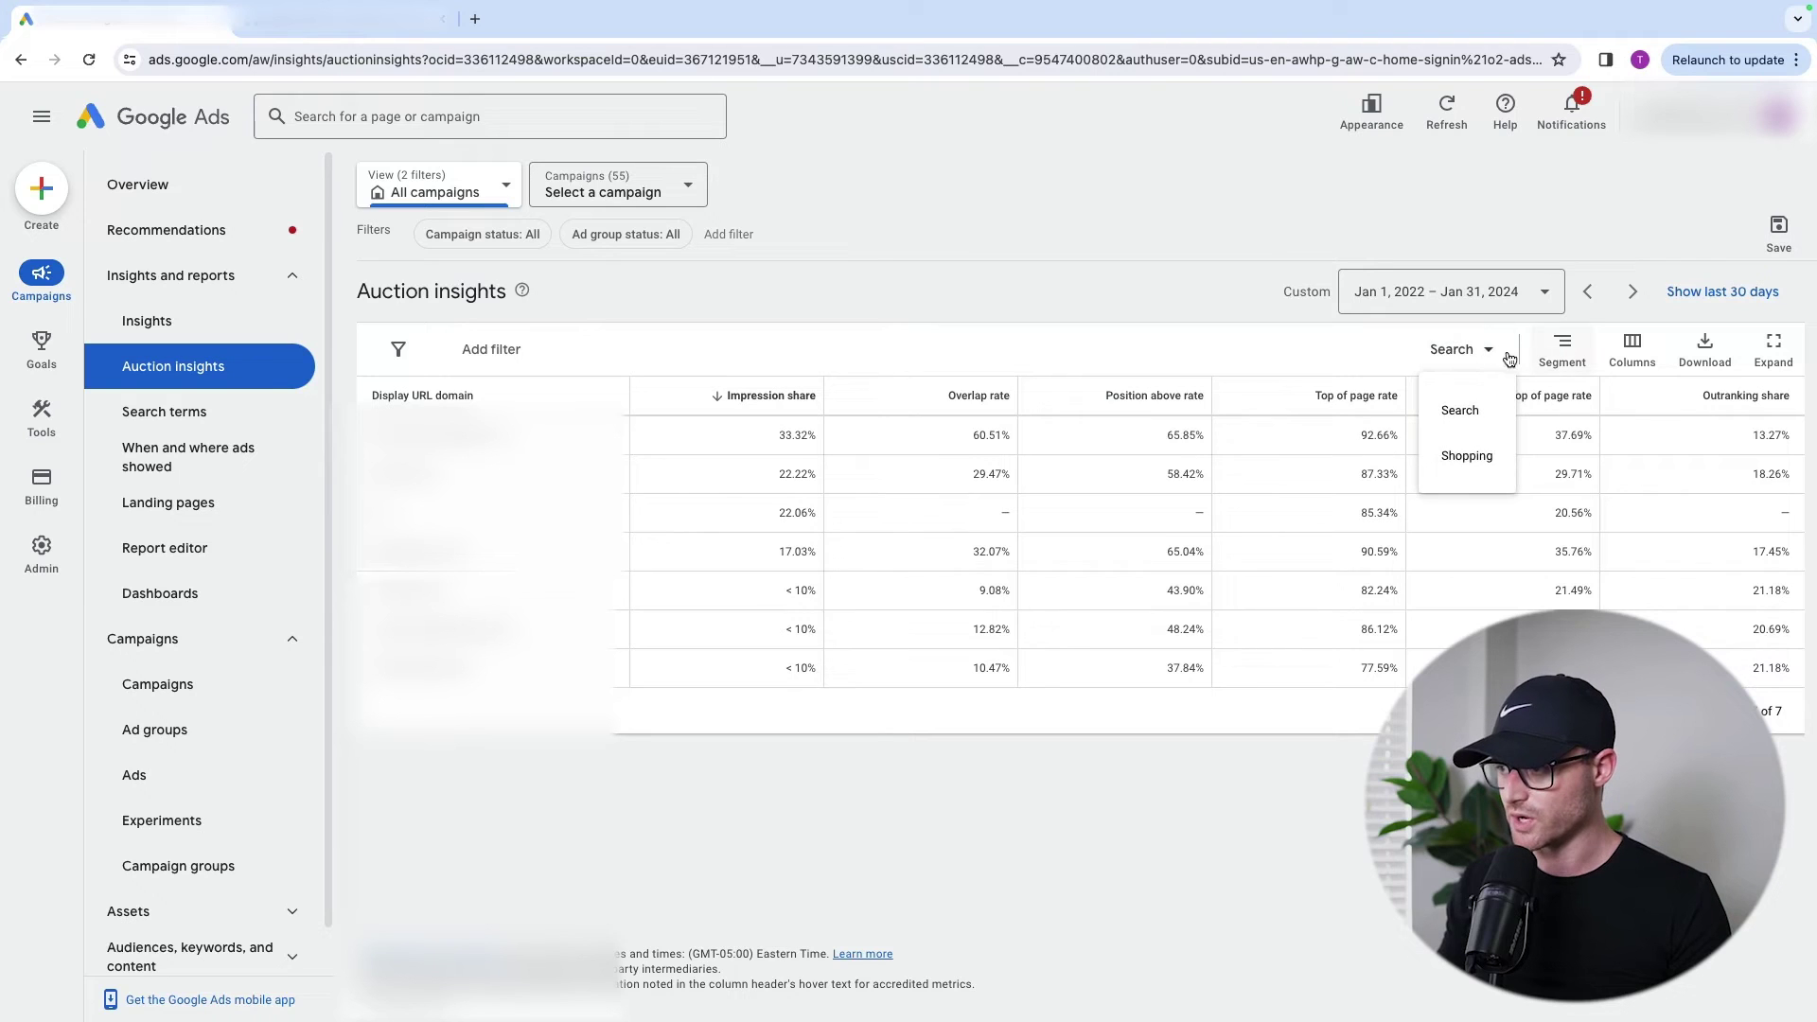
pyautogui.click(1476, 506)
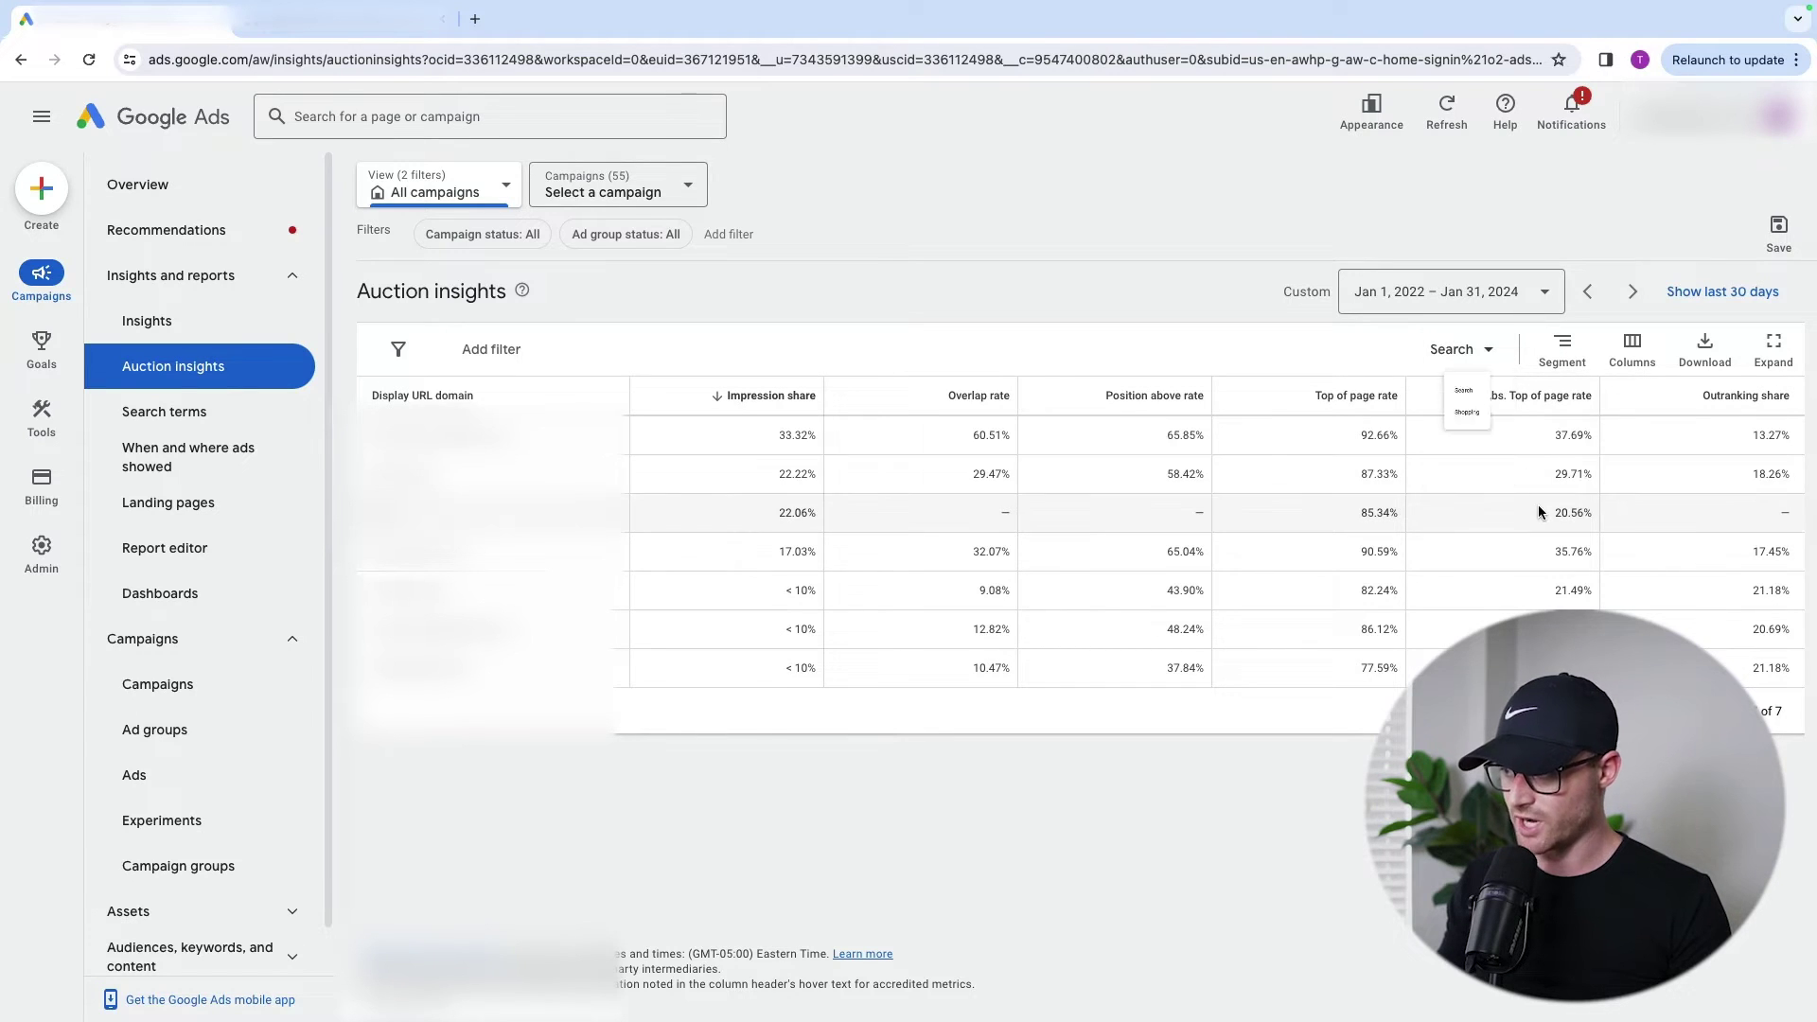
pyautogui.click(1563, 348)
pyautogui.moveTo(1554, 473)
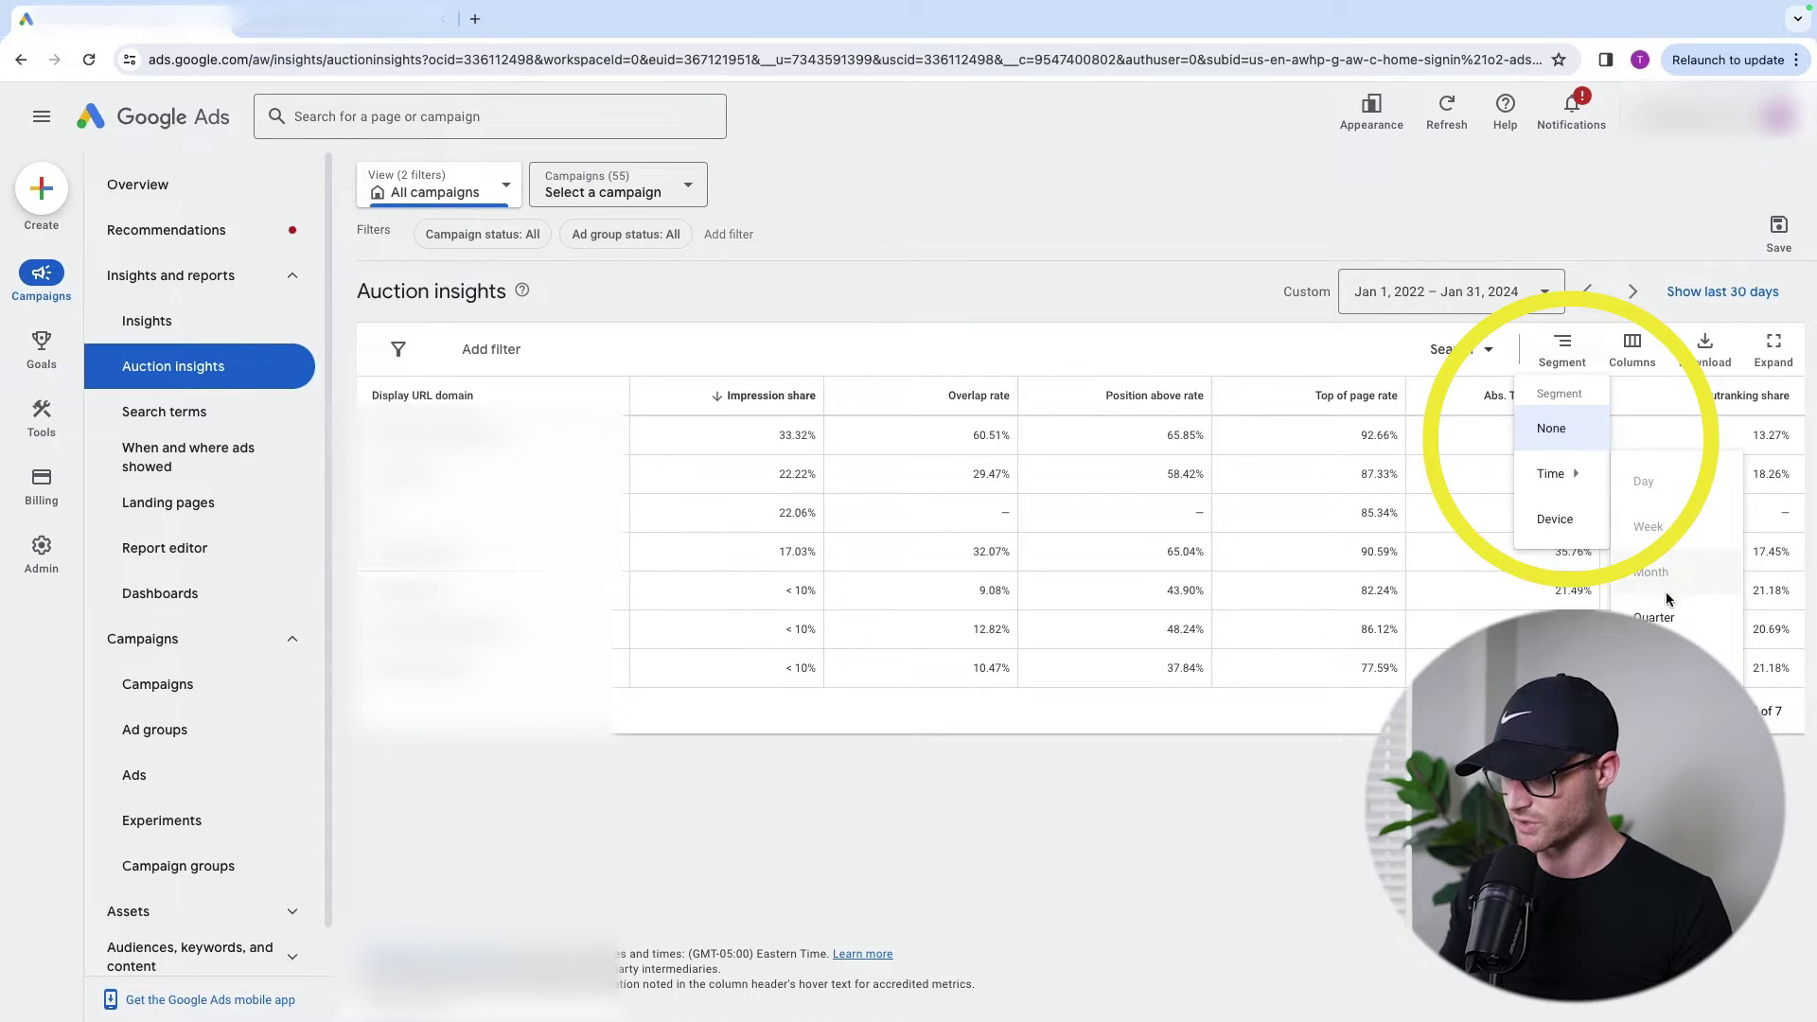
pyautogui.click(1190, 767)
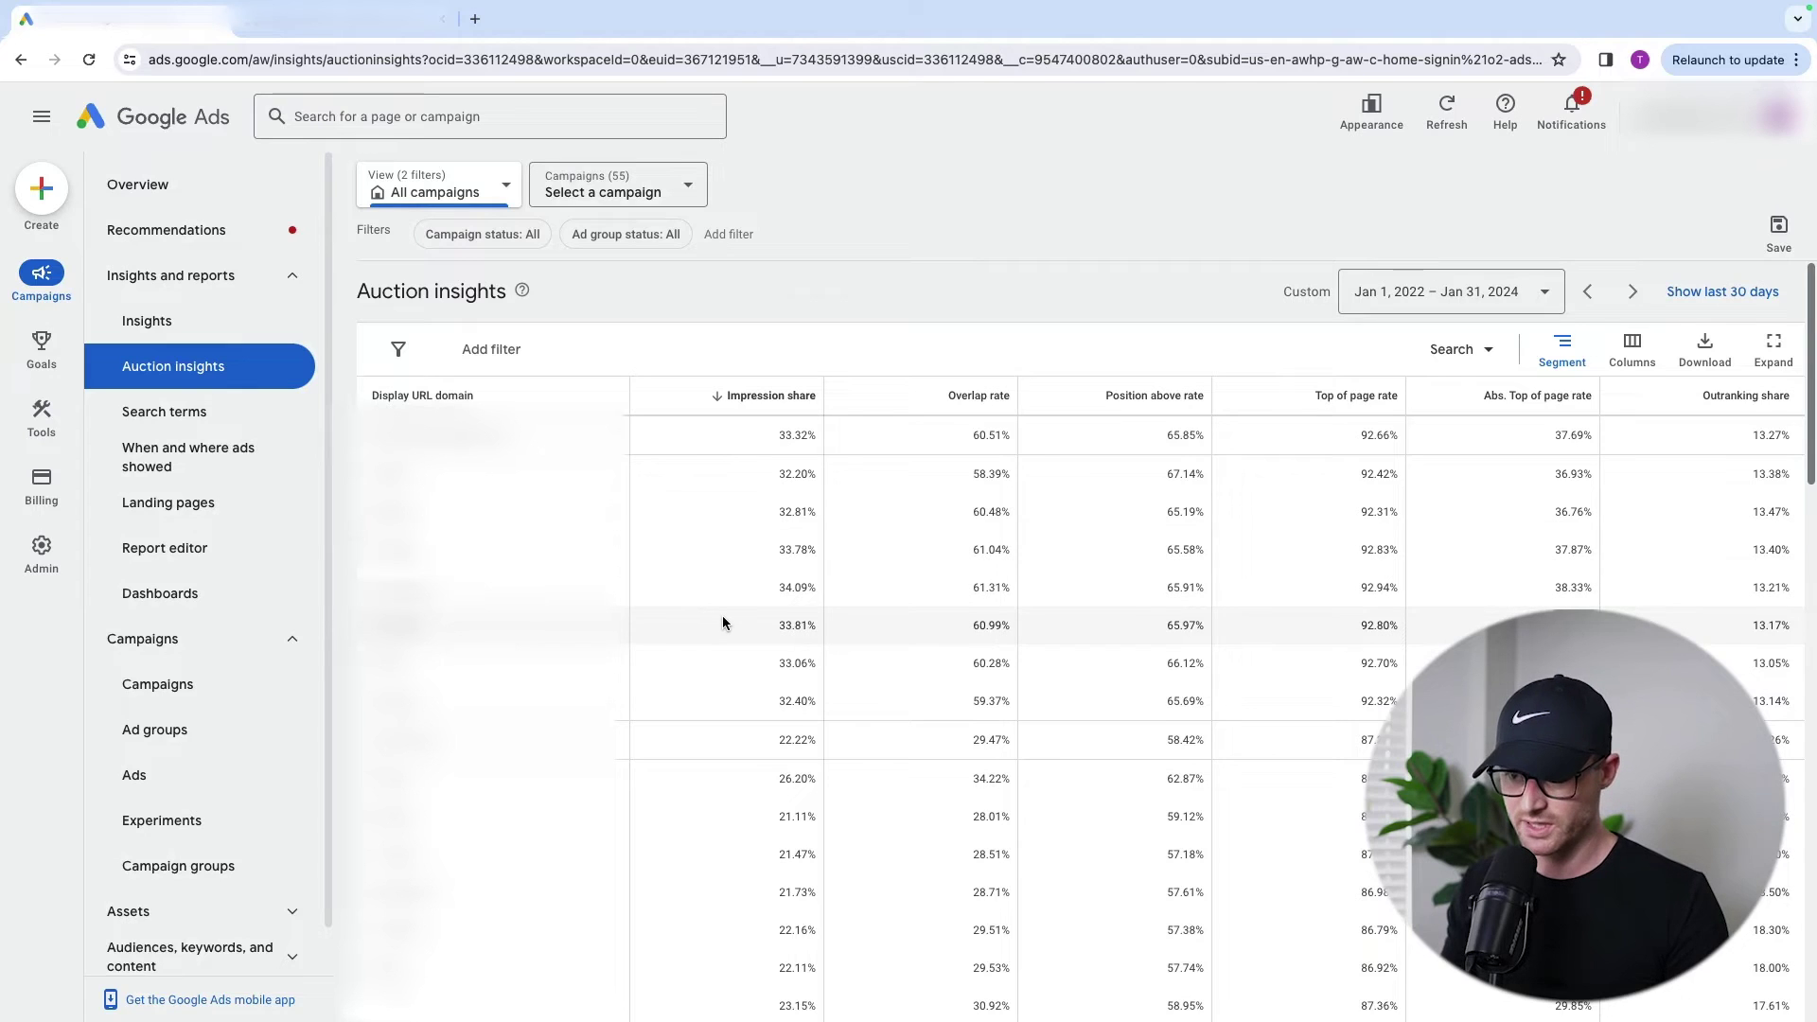
pyautogui.doubleClick(757, 623)
pyautogui.click(731, 668)
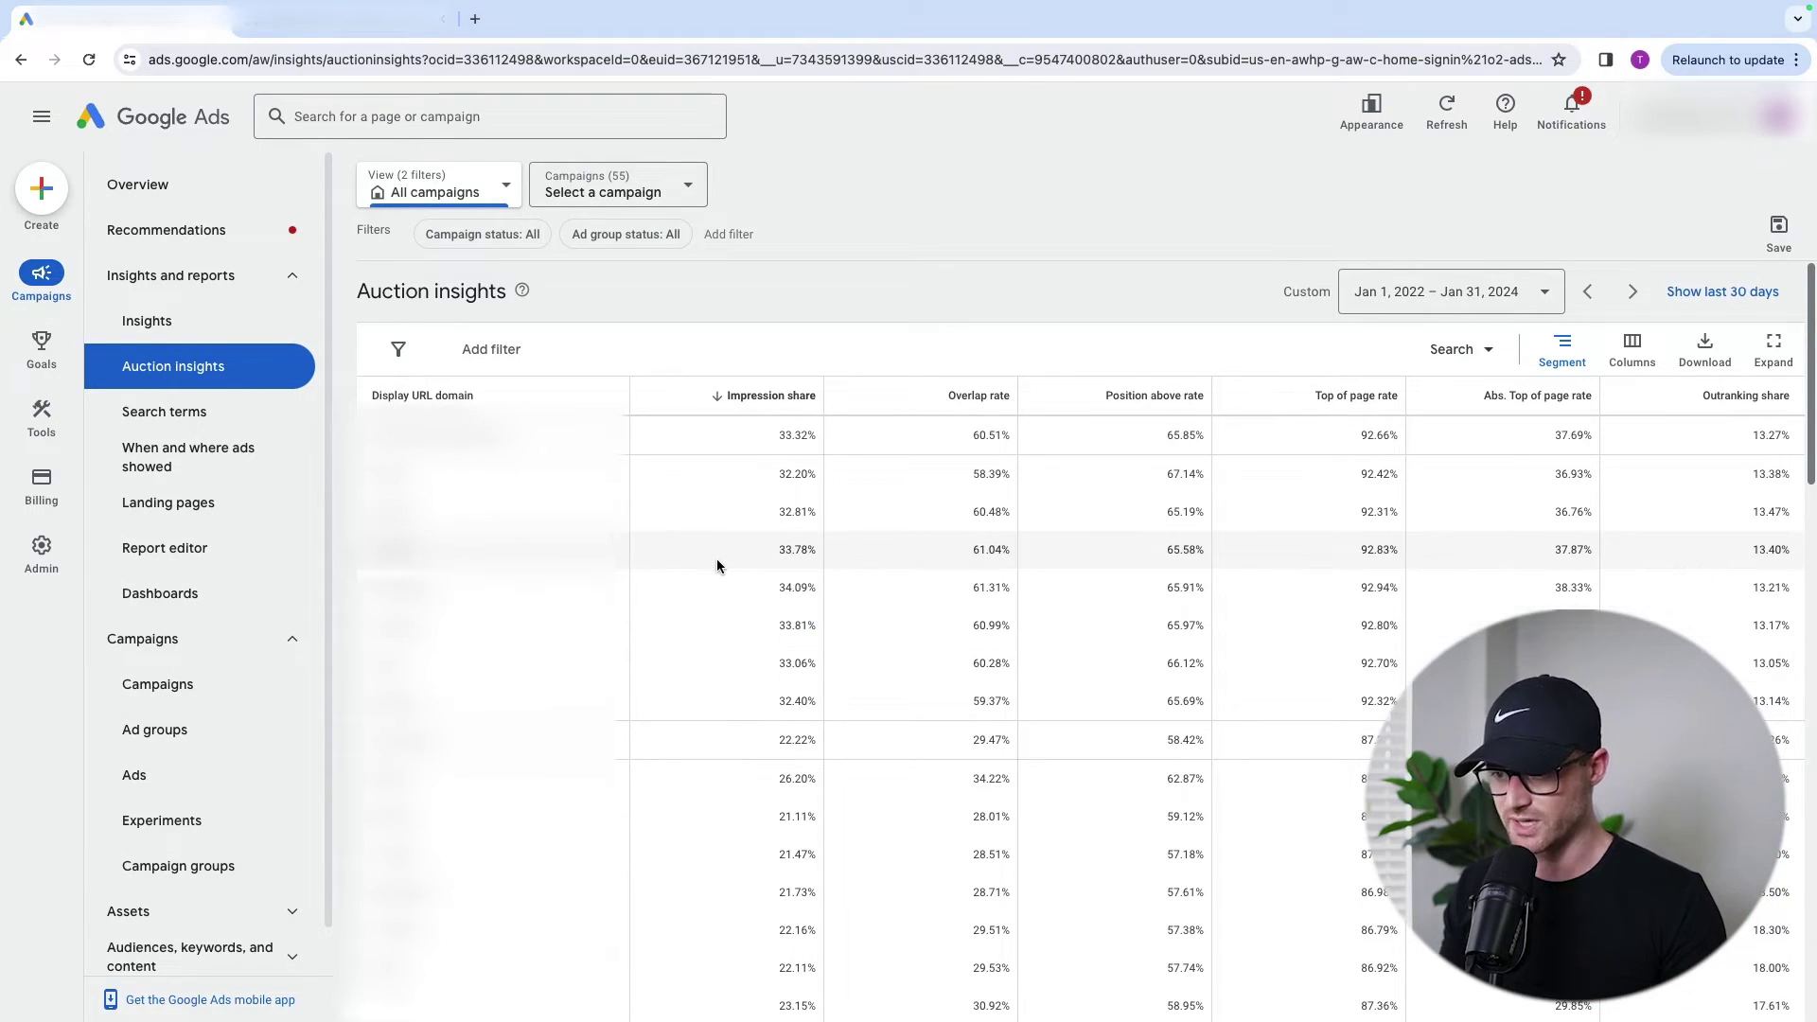
# - Examine the competitors' auction metrics across the day-of-week segments in the Auction insights table
pyautogui.scroll(-2, 747, 605)
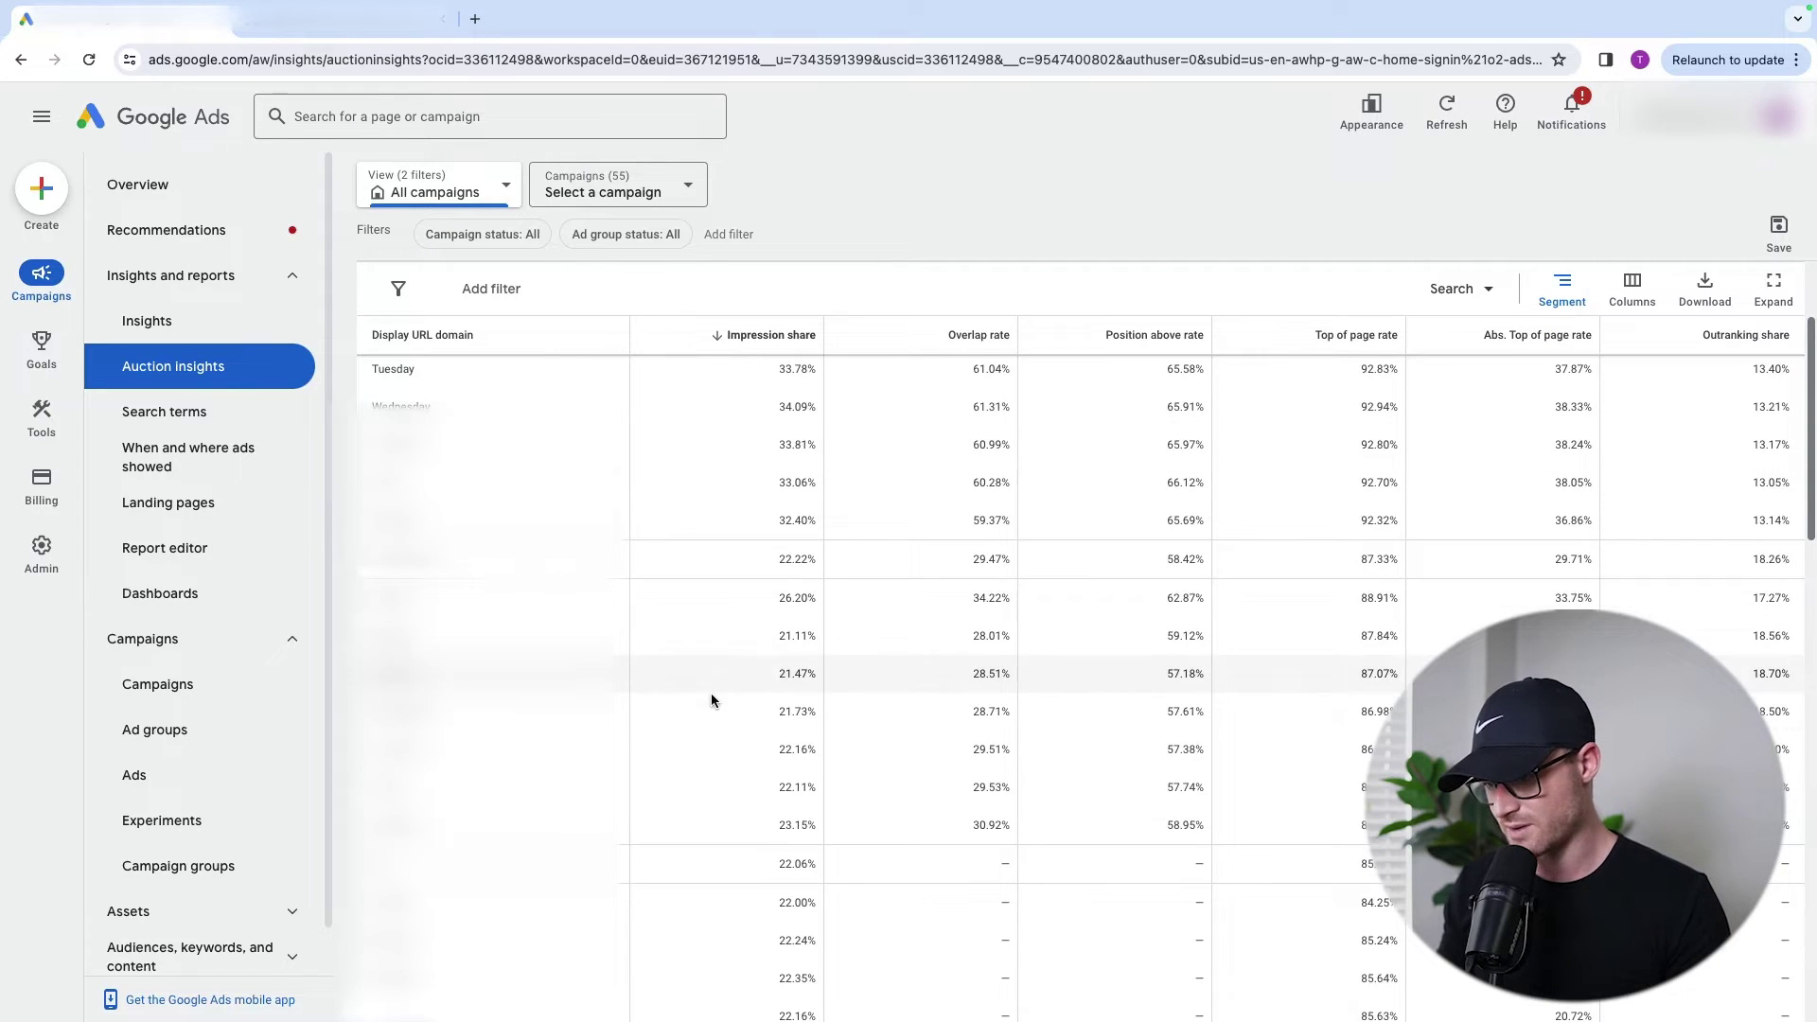
pyautogui.scroll(-5, 946, 786)
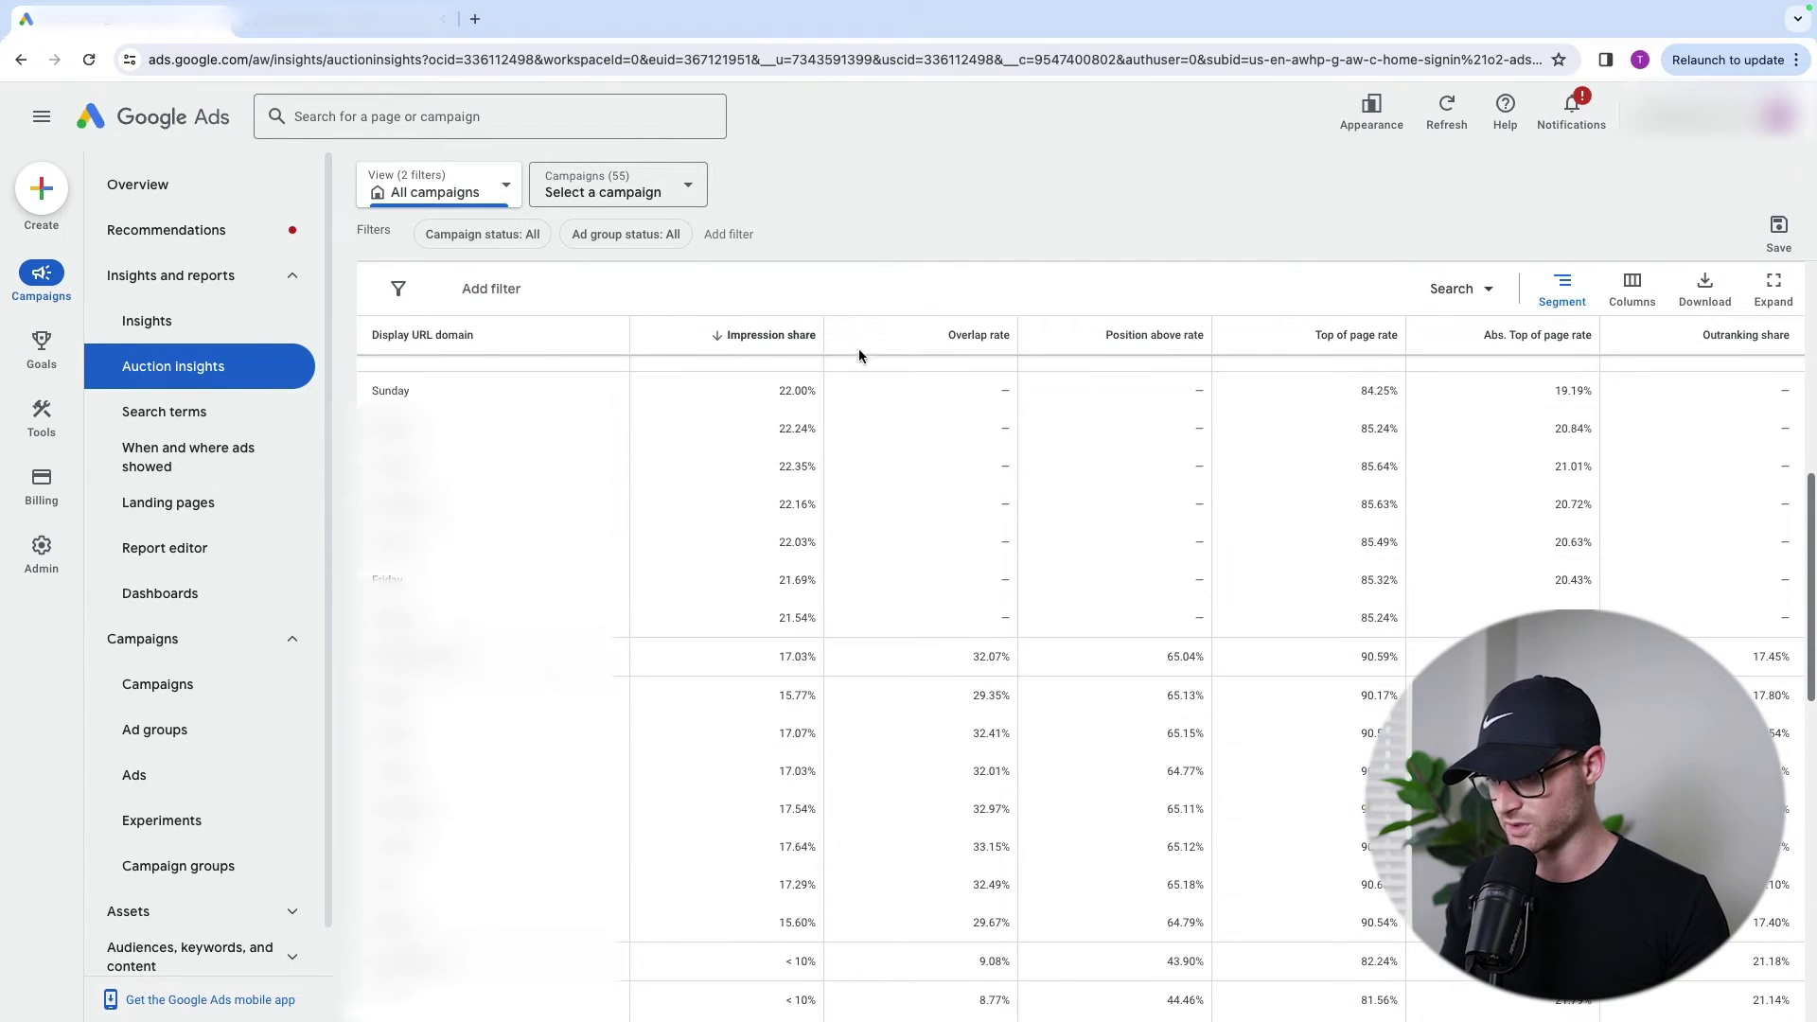
pyautogui.scroll(7, 899, 882)
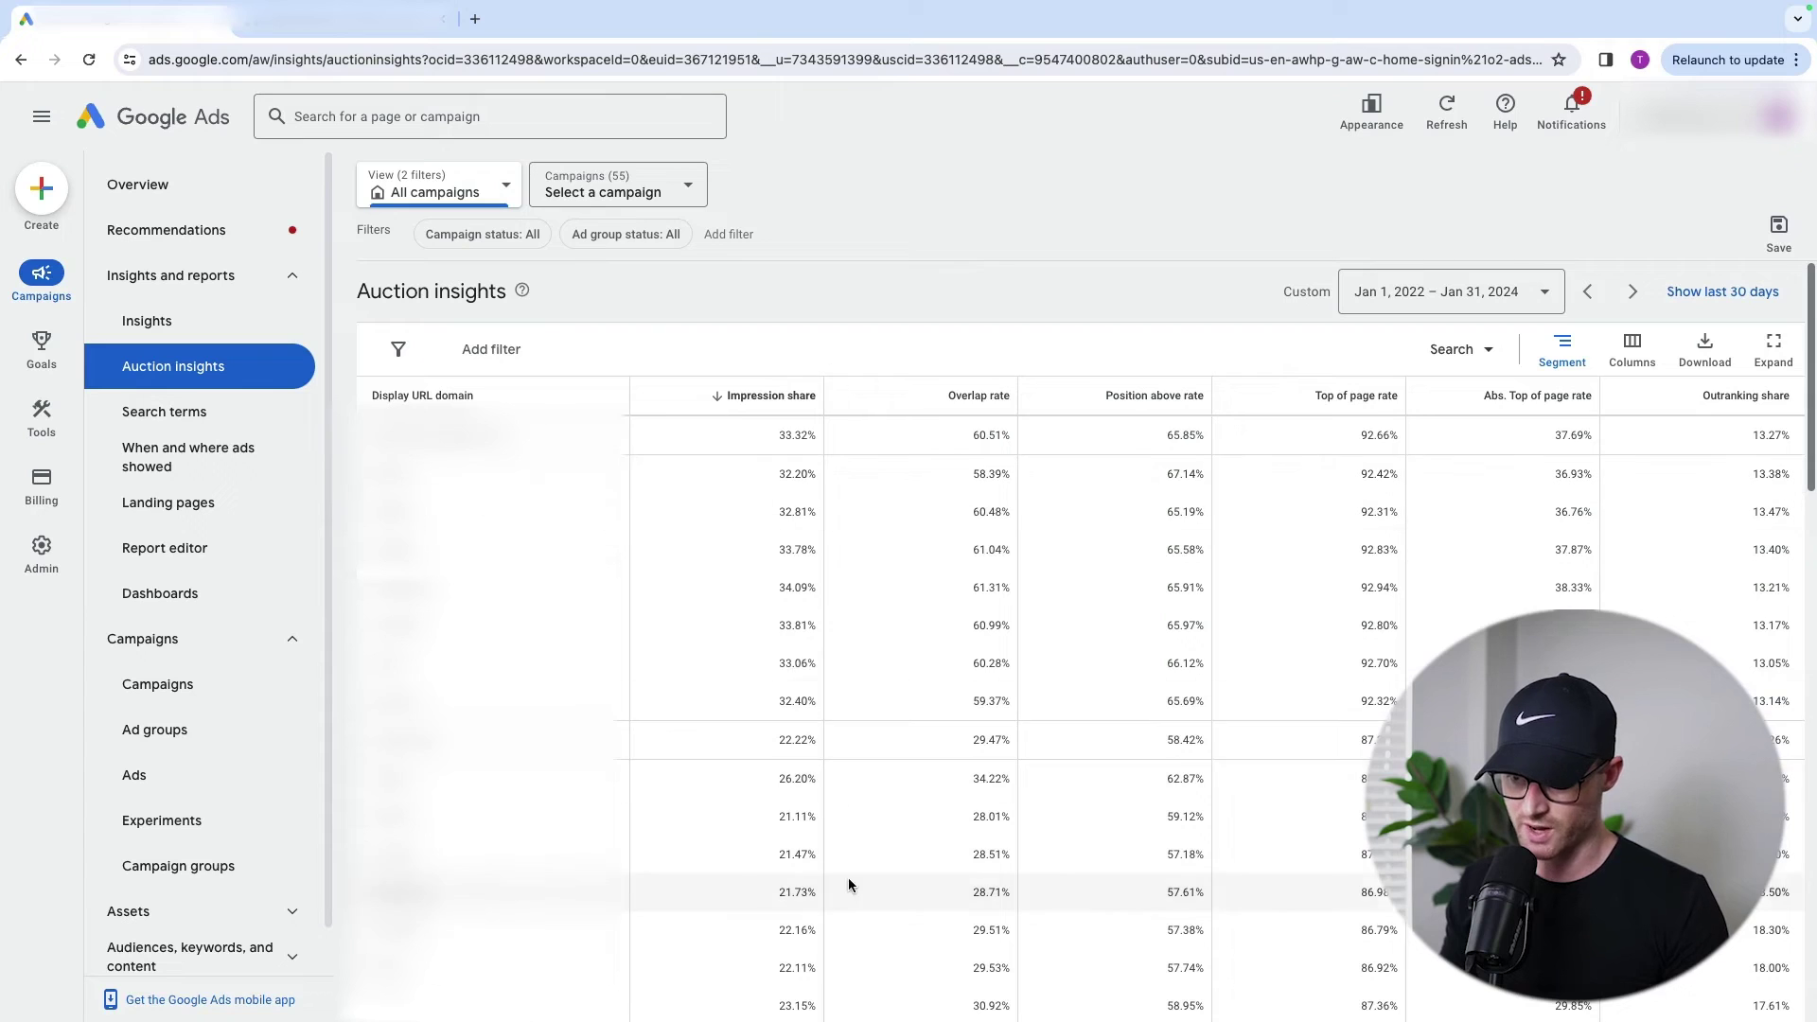
# - Segment the Auction insights table by device and examine each competitor's metrics per device
pyautogui.click(1551, 350)
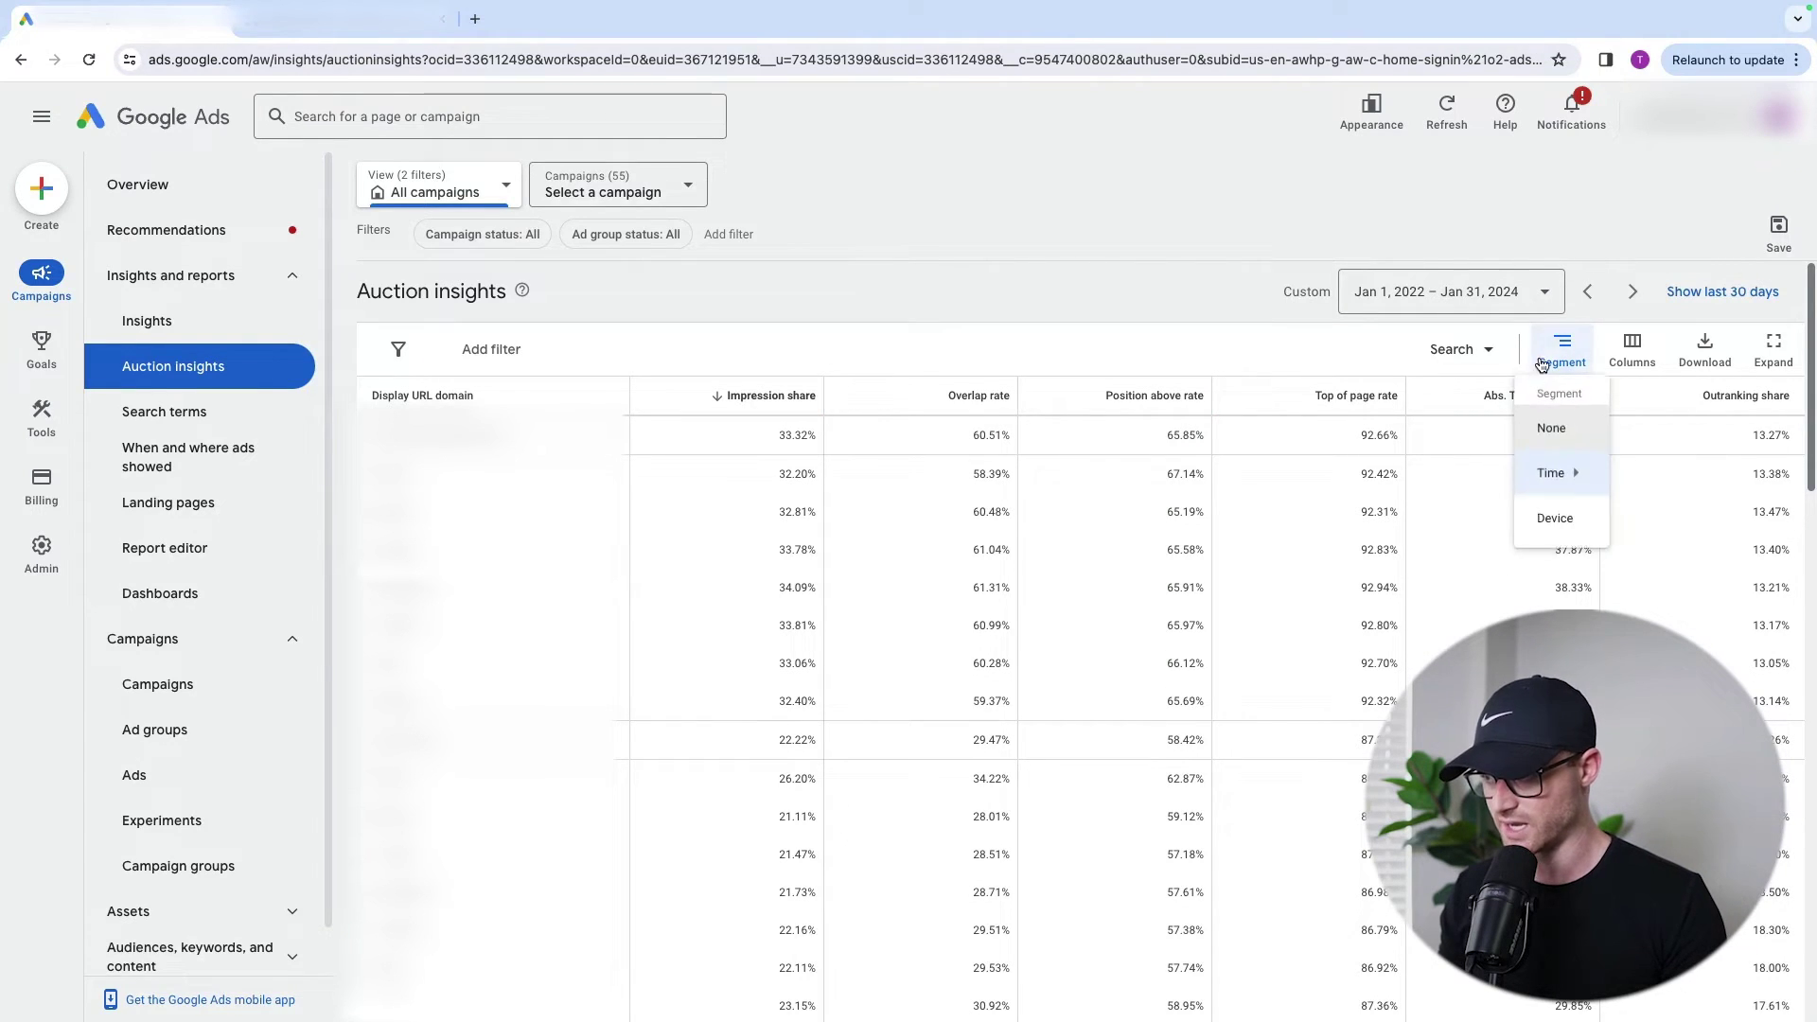
pyautogui.moveTo(1581, 474)
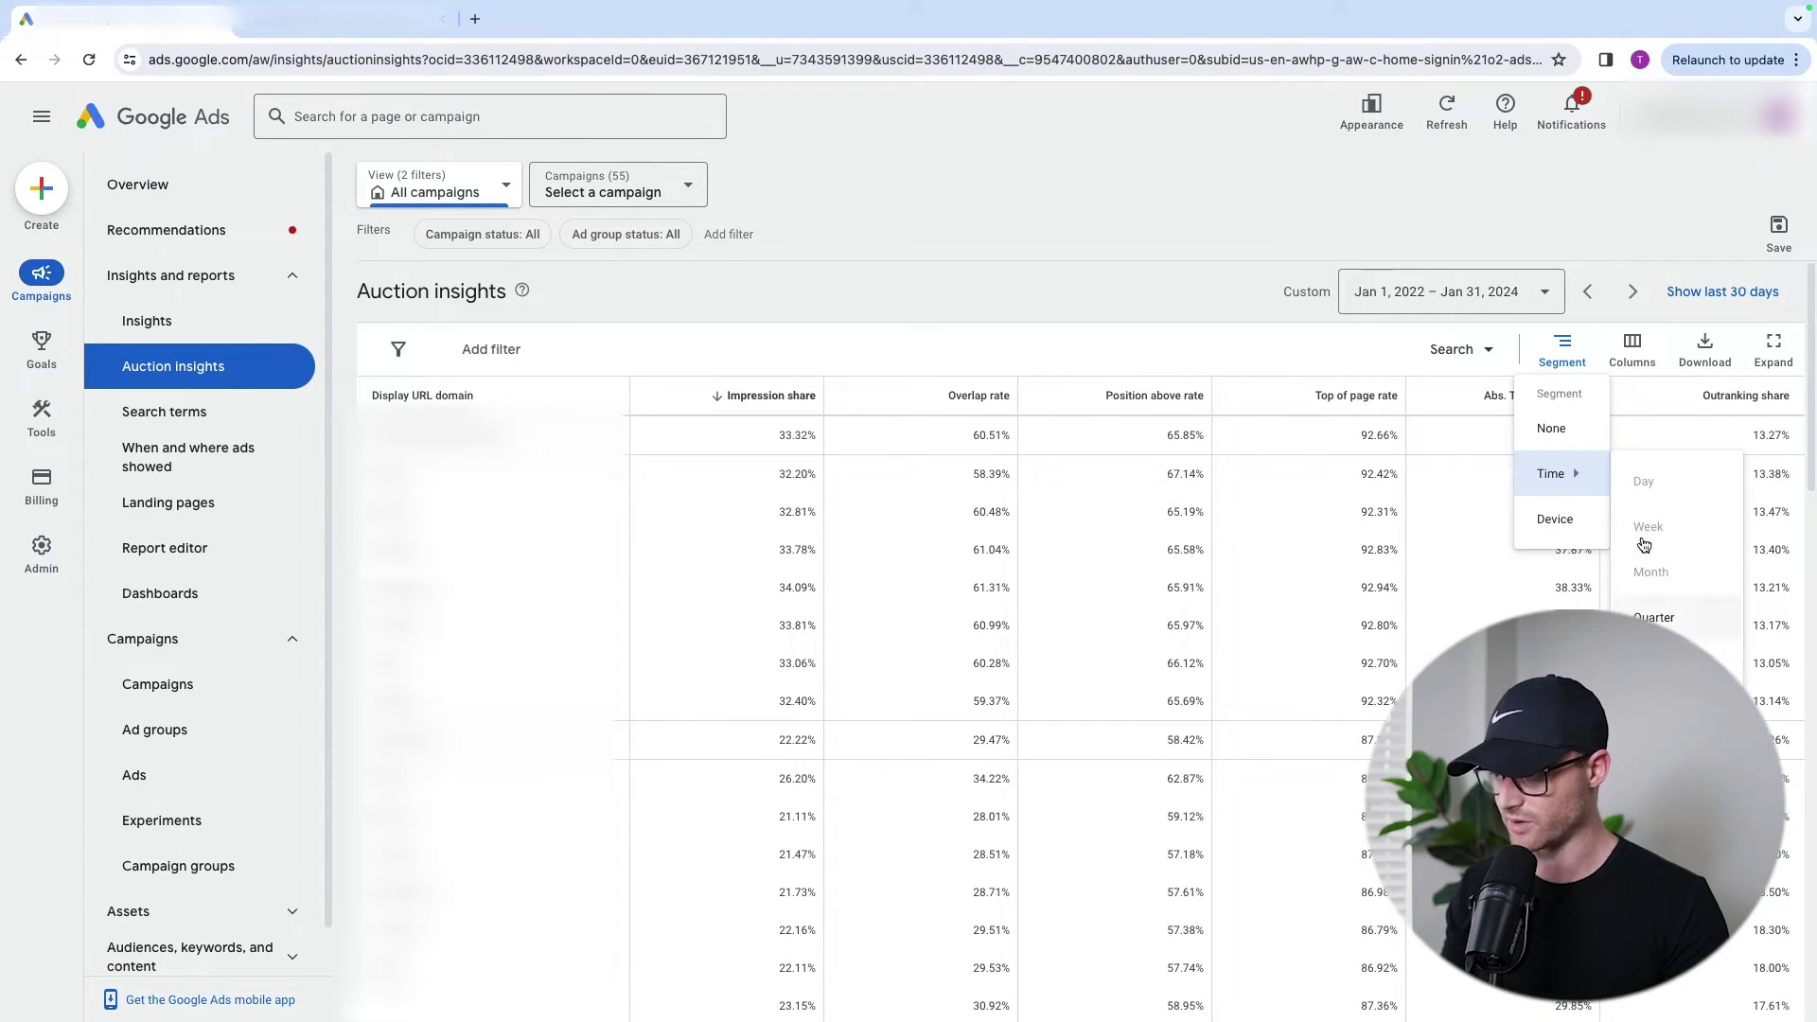
pyautogui.click(1553, 519)
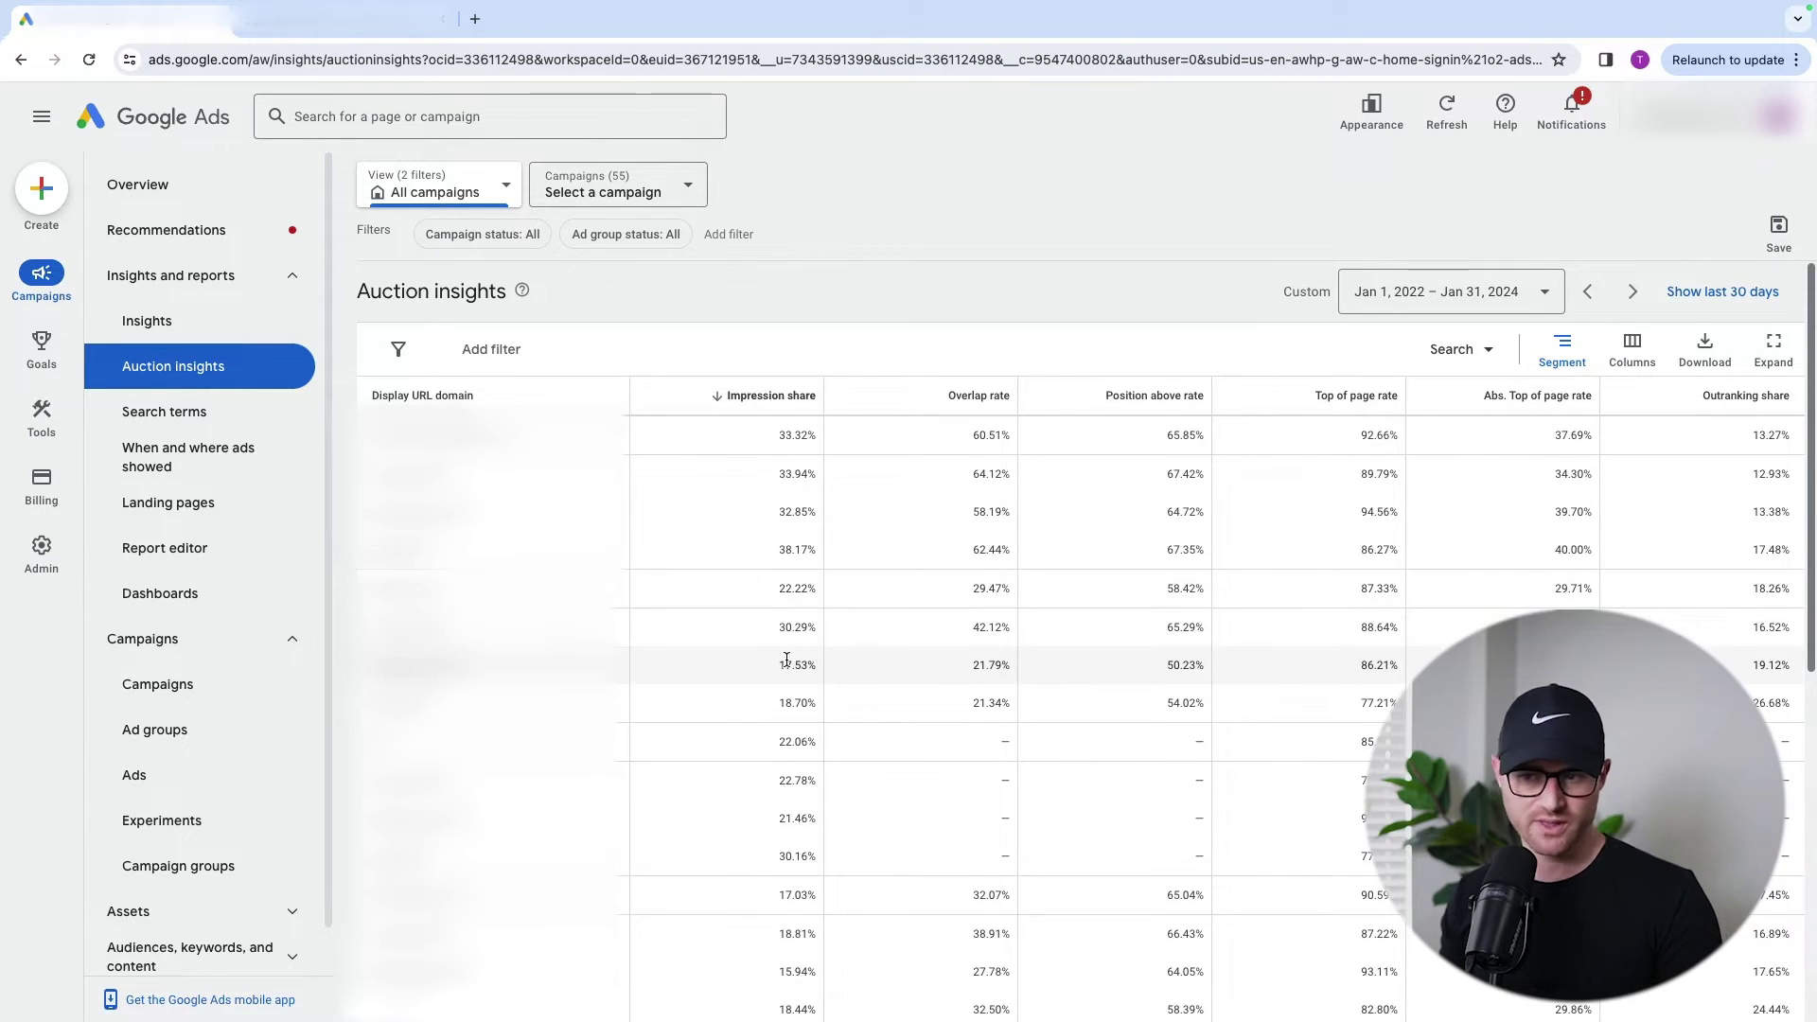
pyautogui.scroll(-1, 785, 663)
pyautogui.scroll(1, 765, 653)
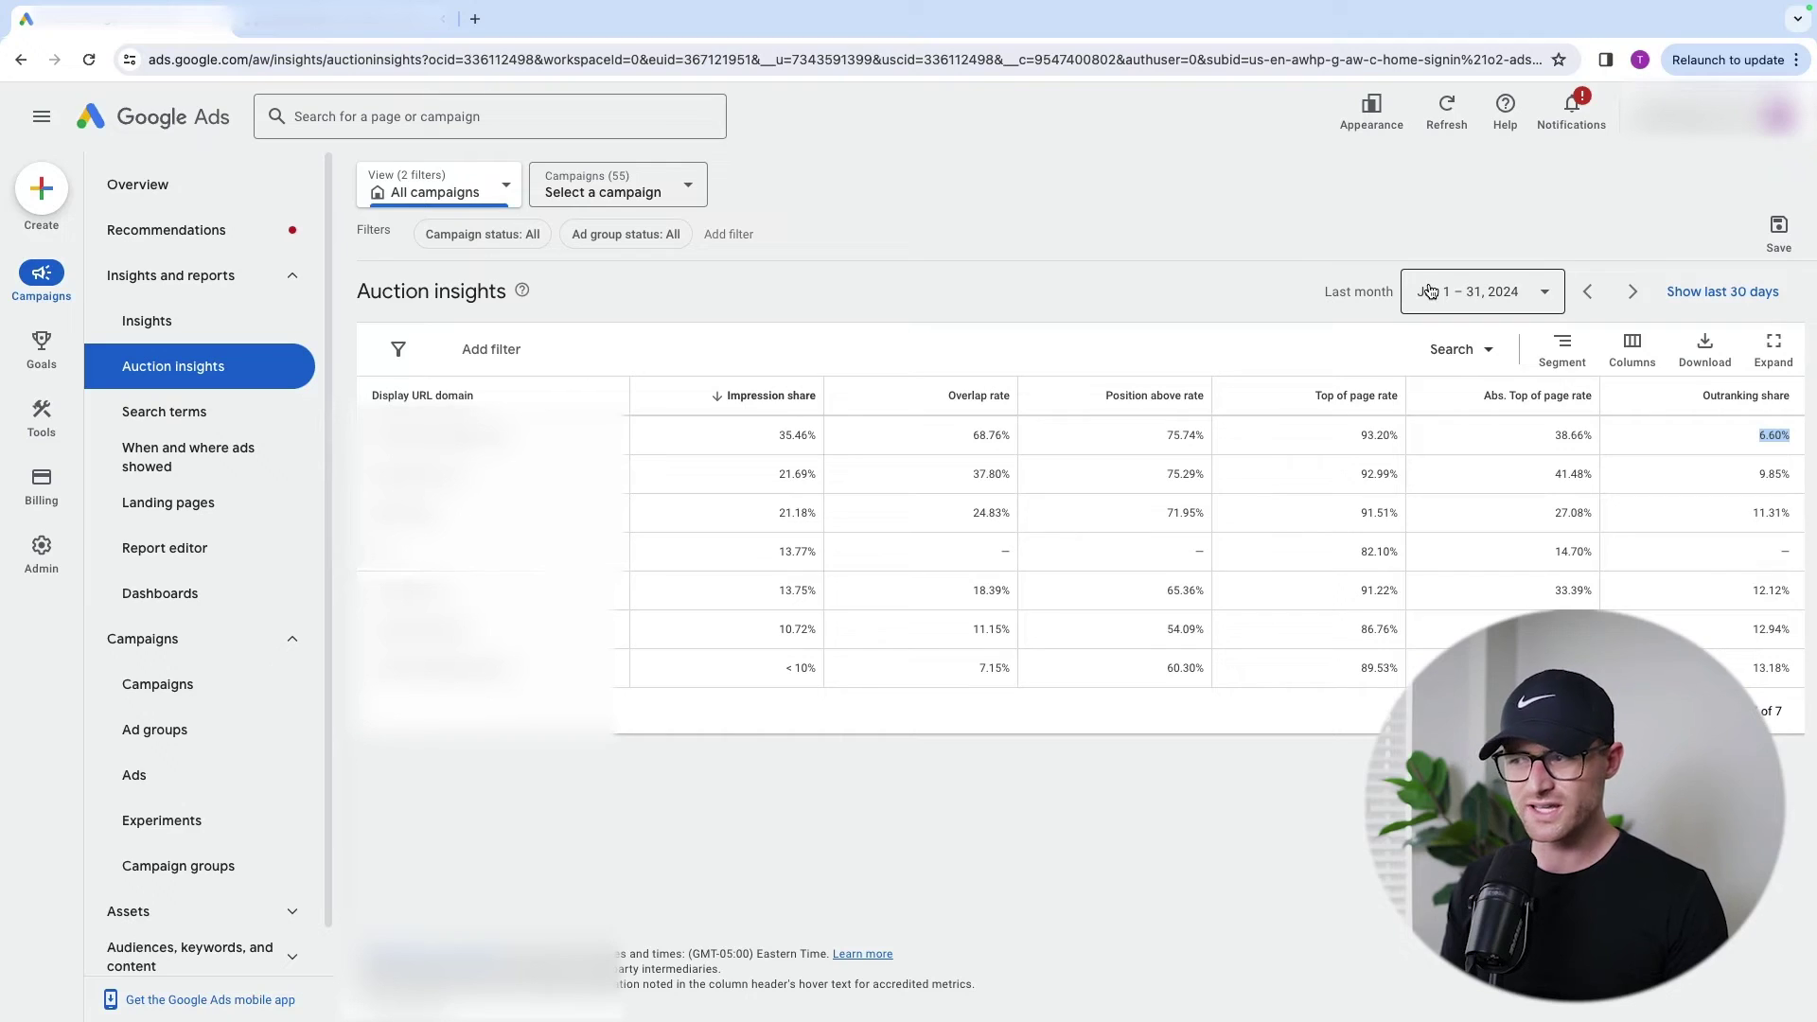
# - Set the Auction insights date range to Yesterday and reopen the date range options
pyautogui.click(1429, 291)
pyautogui.click(1363, 393)
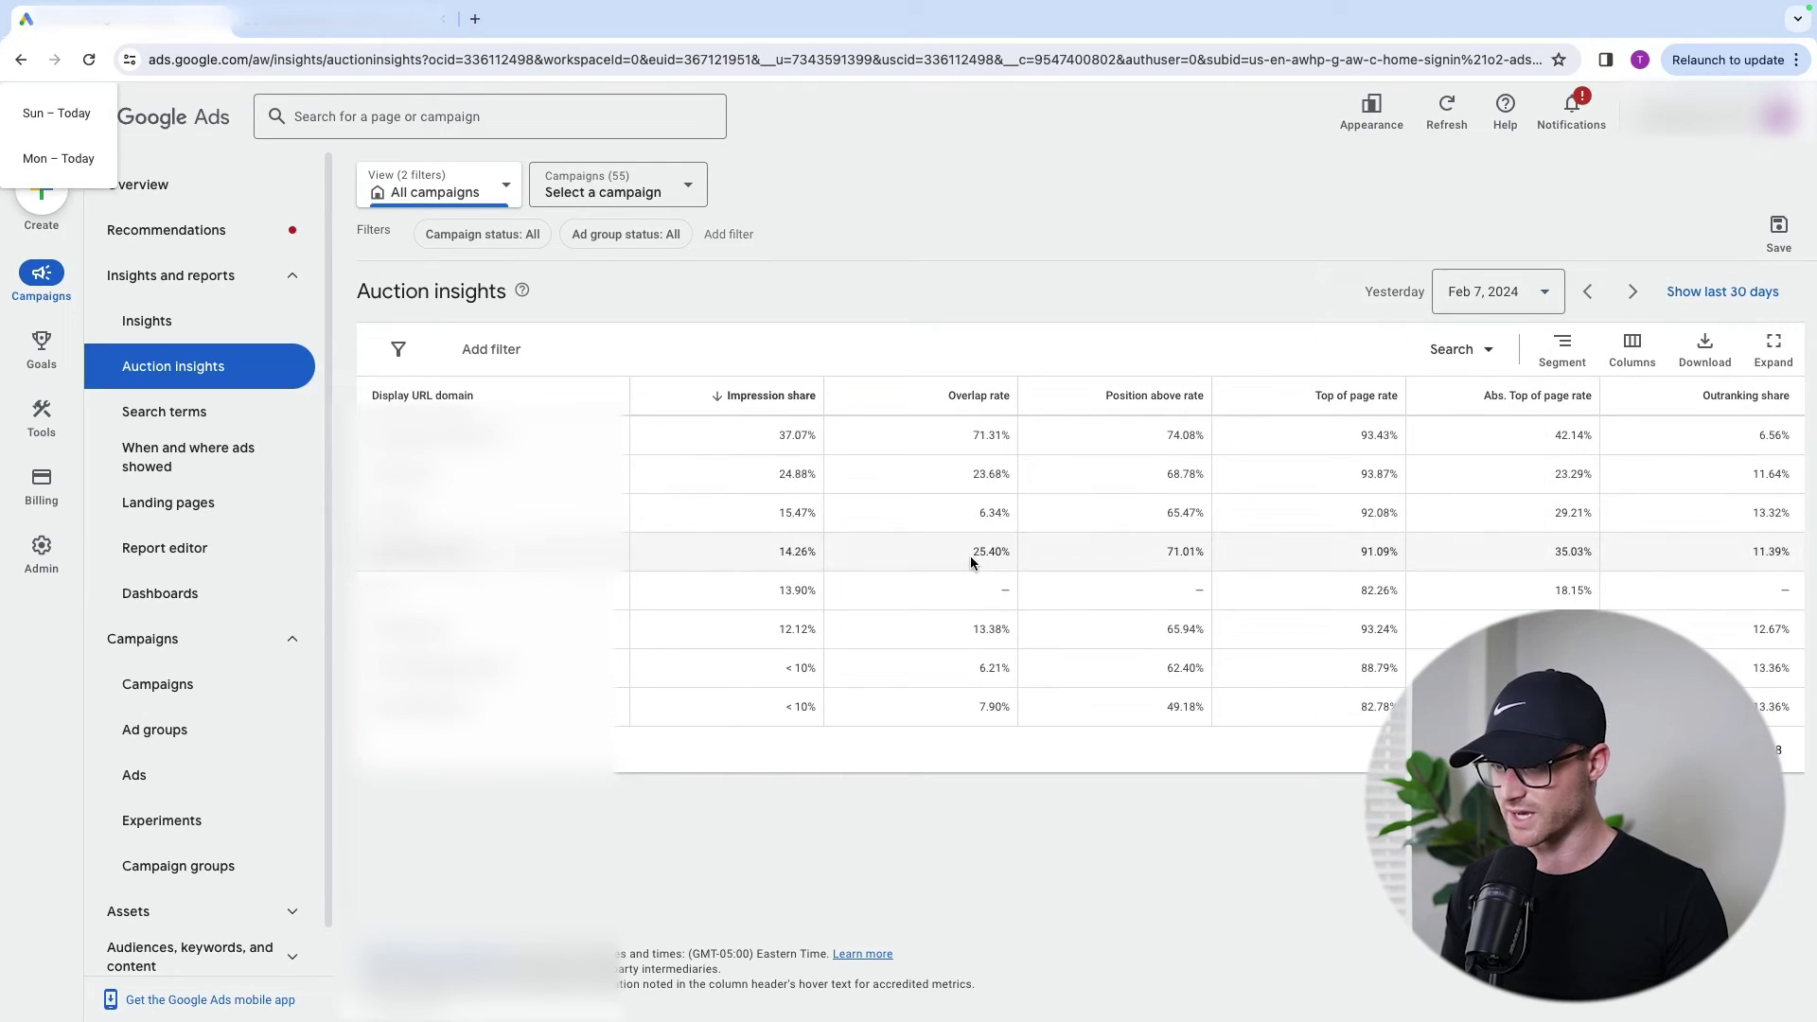
pyautogui.click(1390, 289)
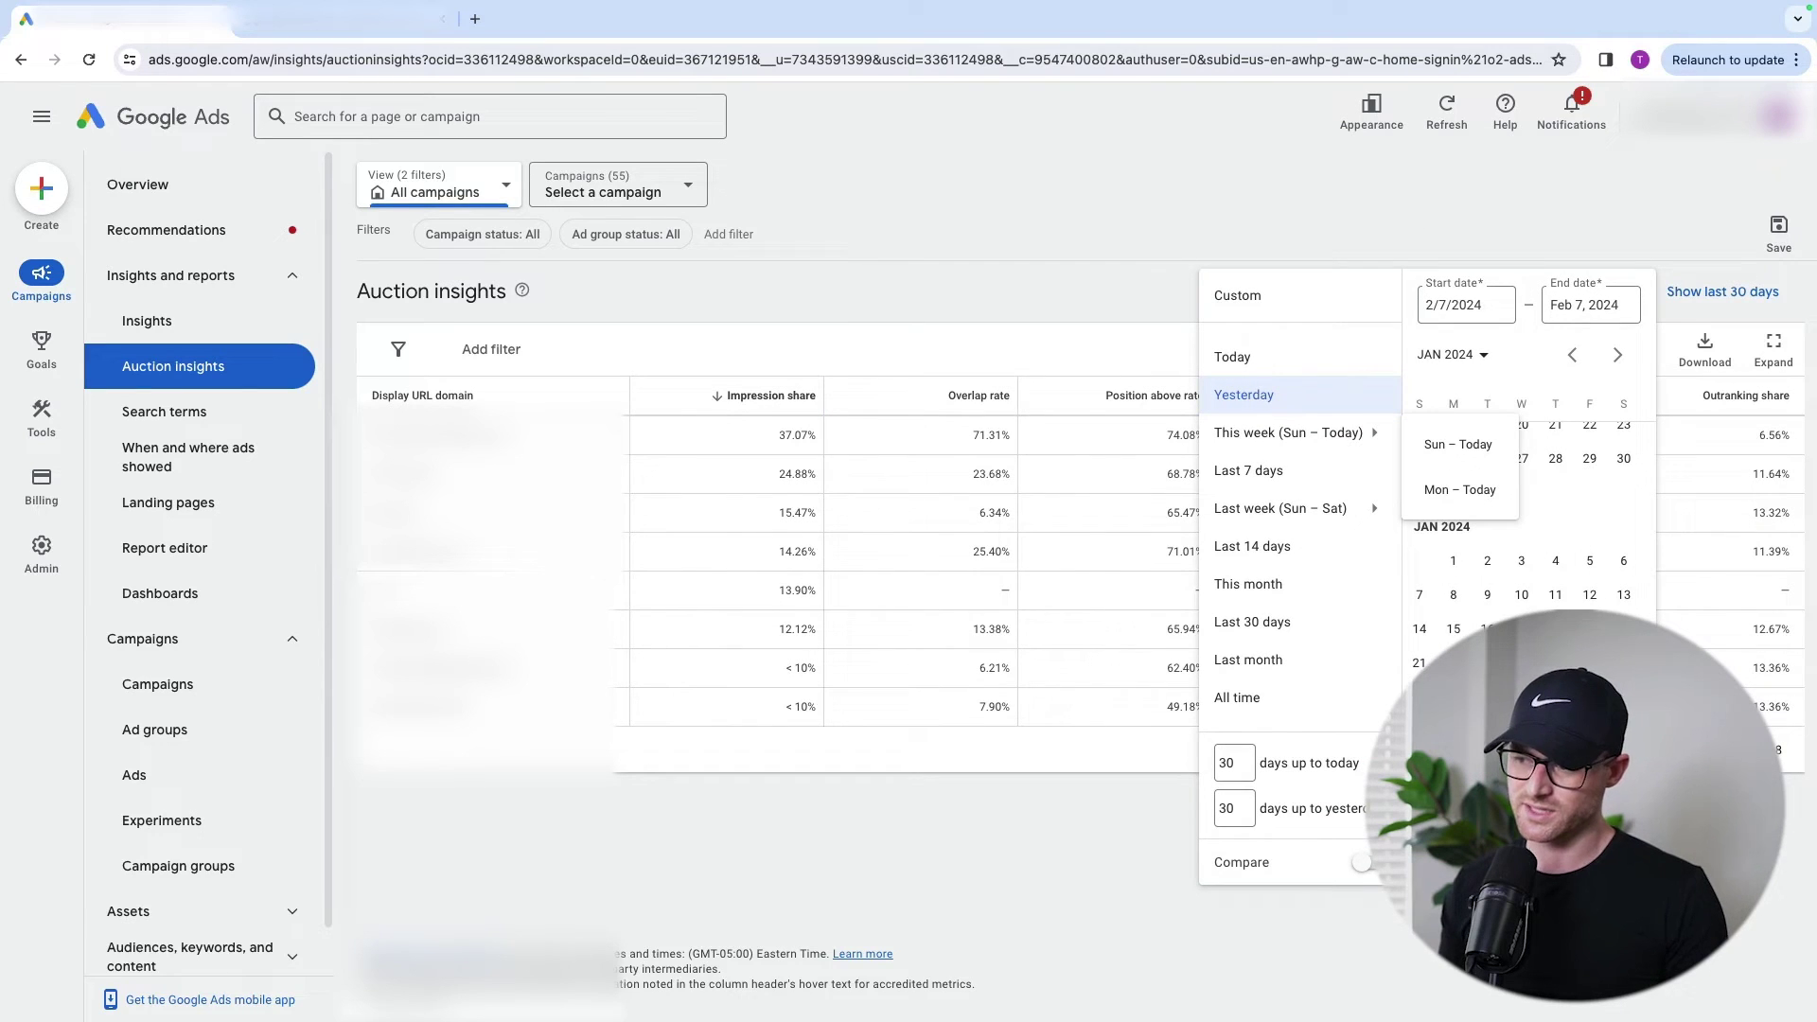
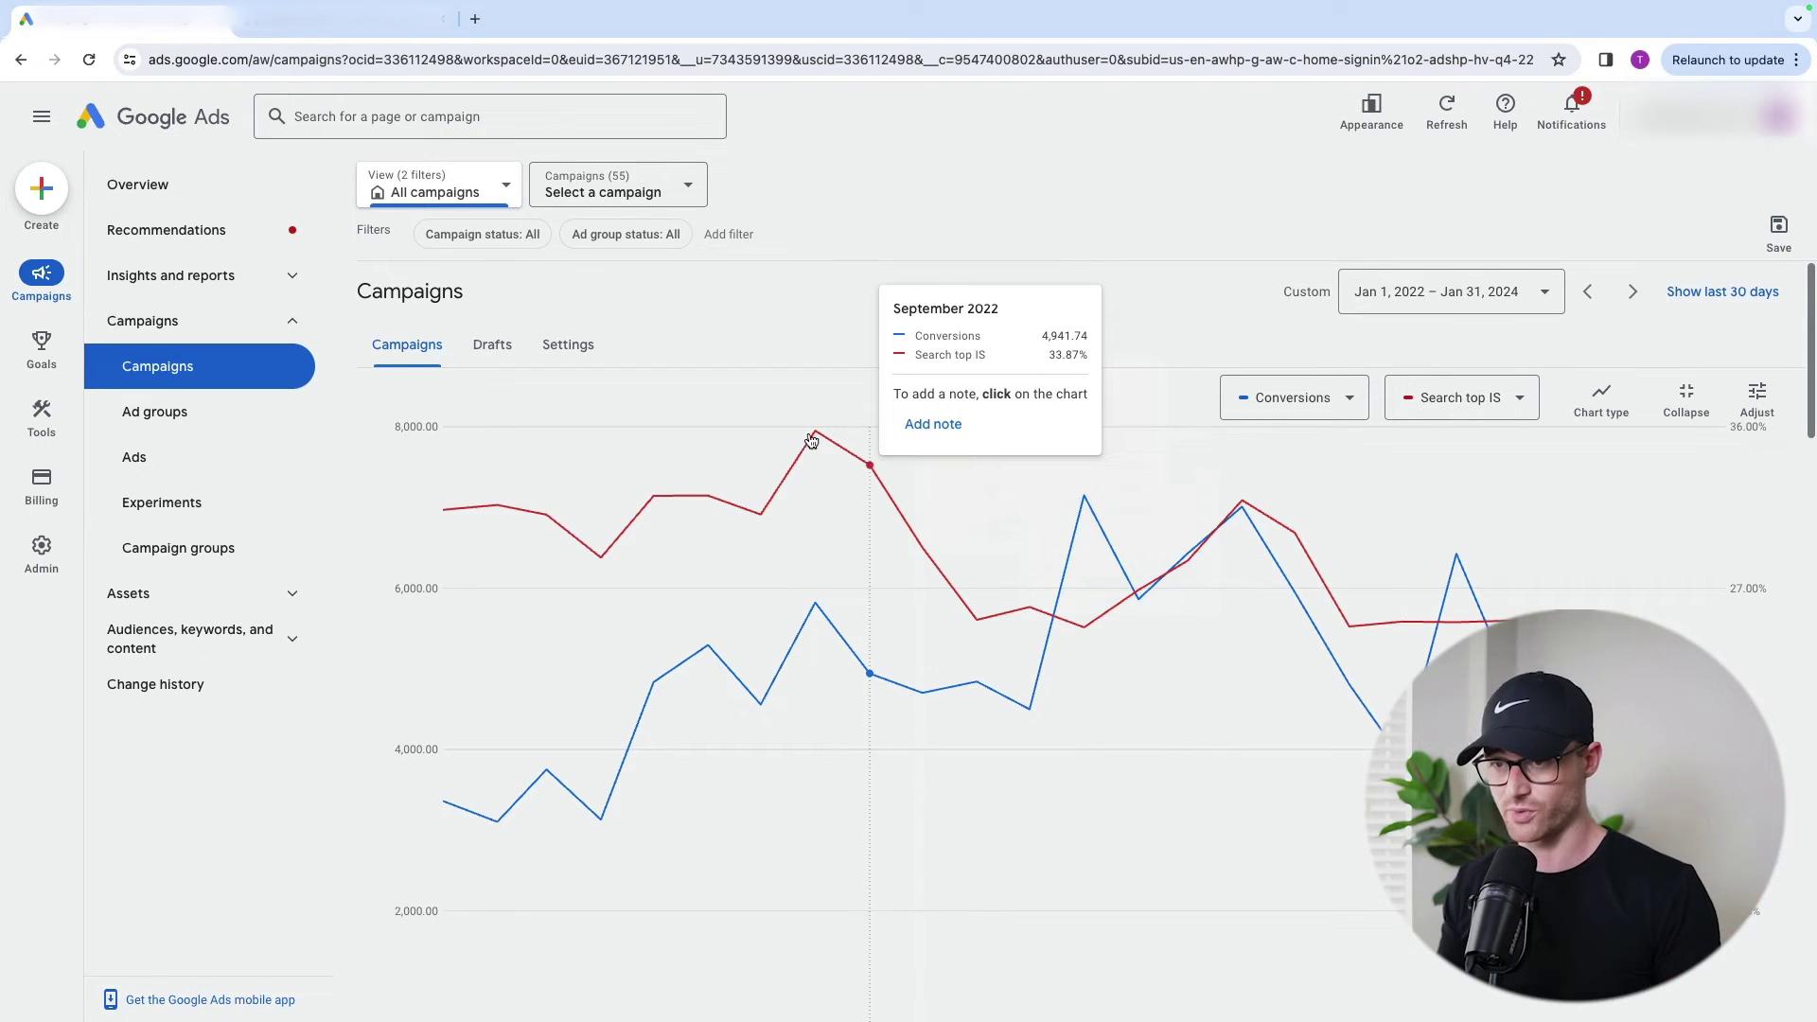
# - Compare the position above rate trend in the Auction Insights Time Series report with the Conversions and Search top IS chart for the campaigns
pyautogui.hotkey('ctrl', 'Tab')
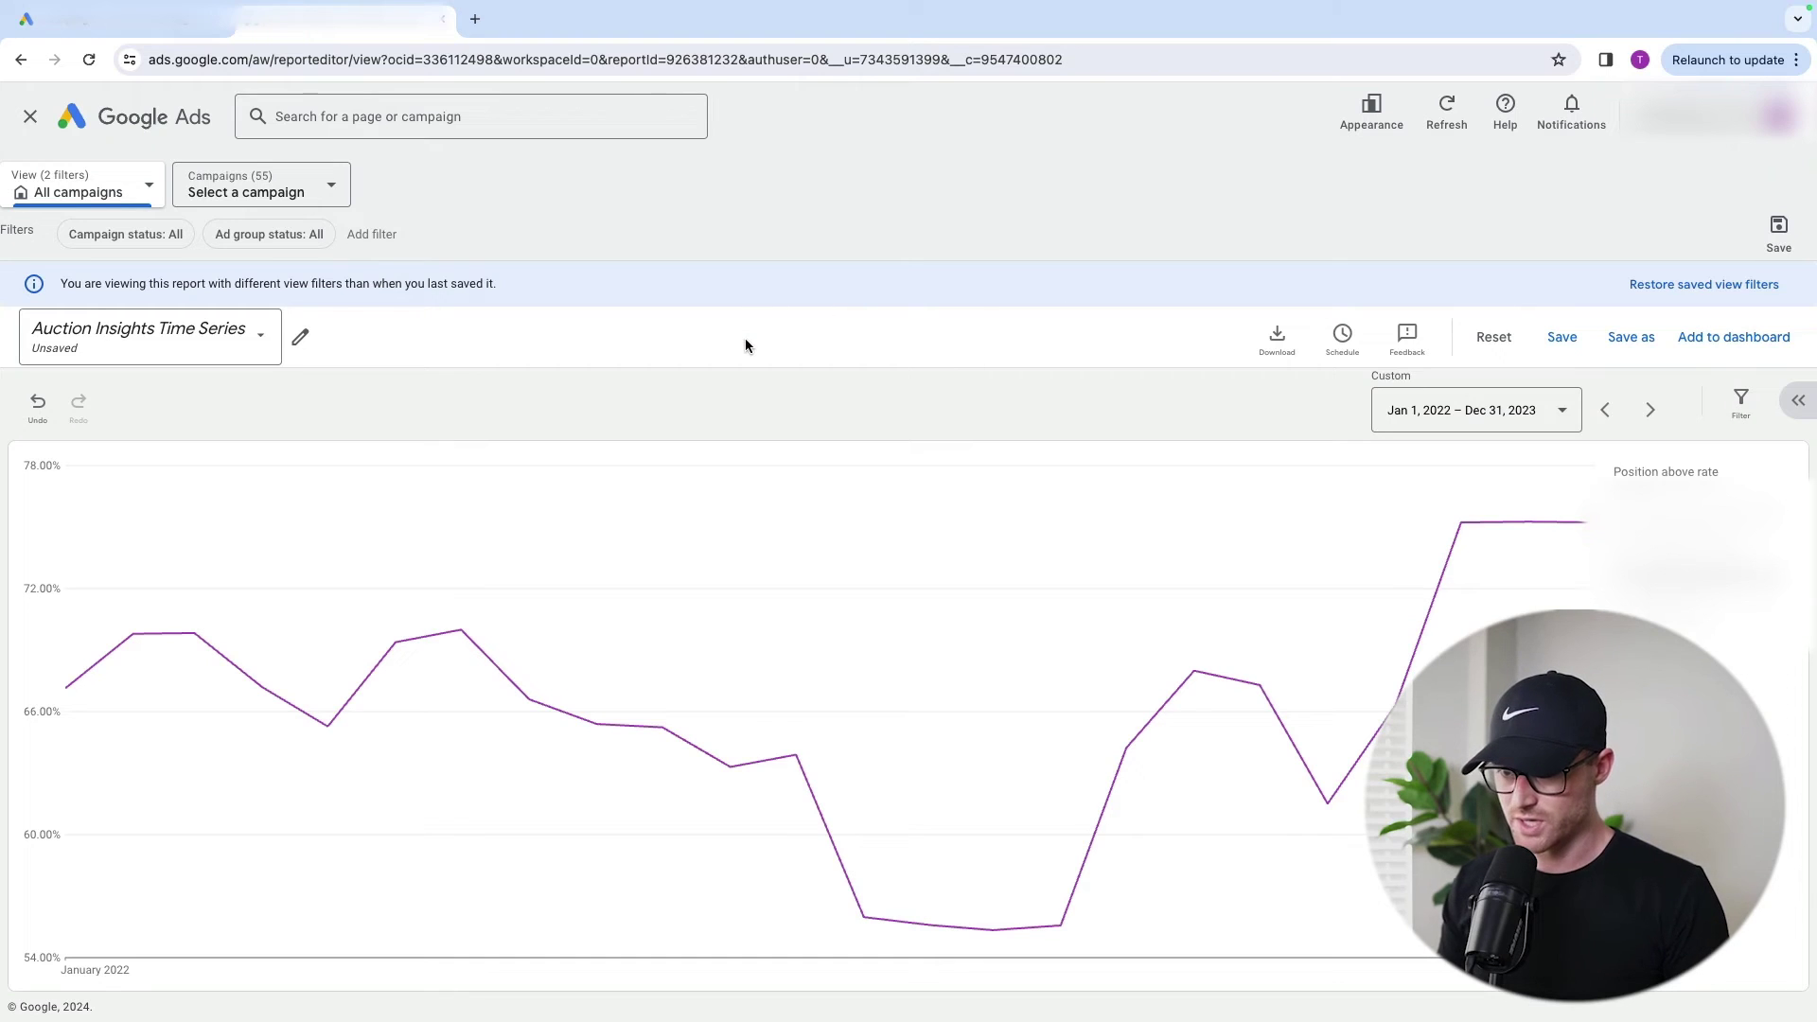
pyautogui.moveTo(1751, 476); pyautogui.dragTo(1606, 476)
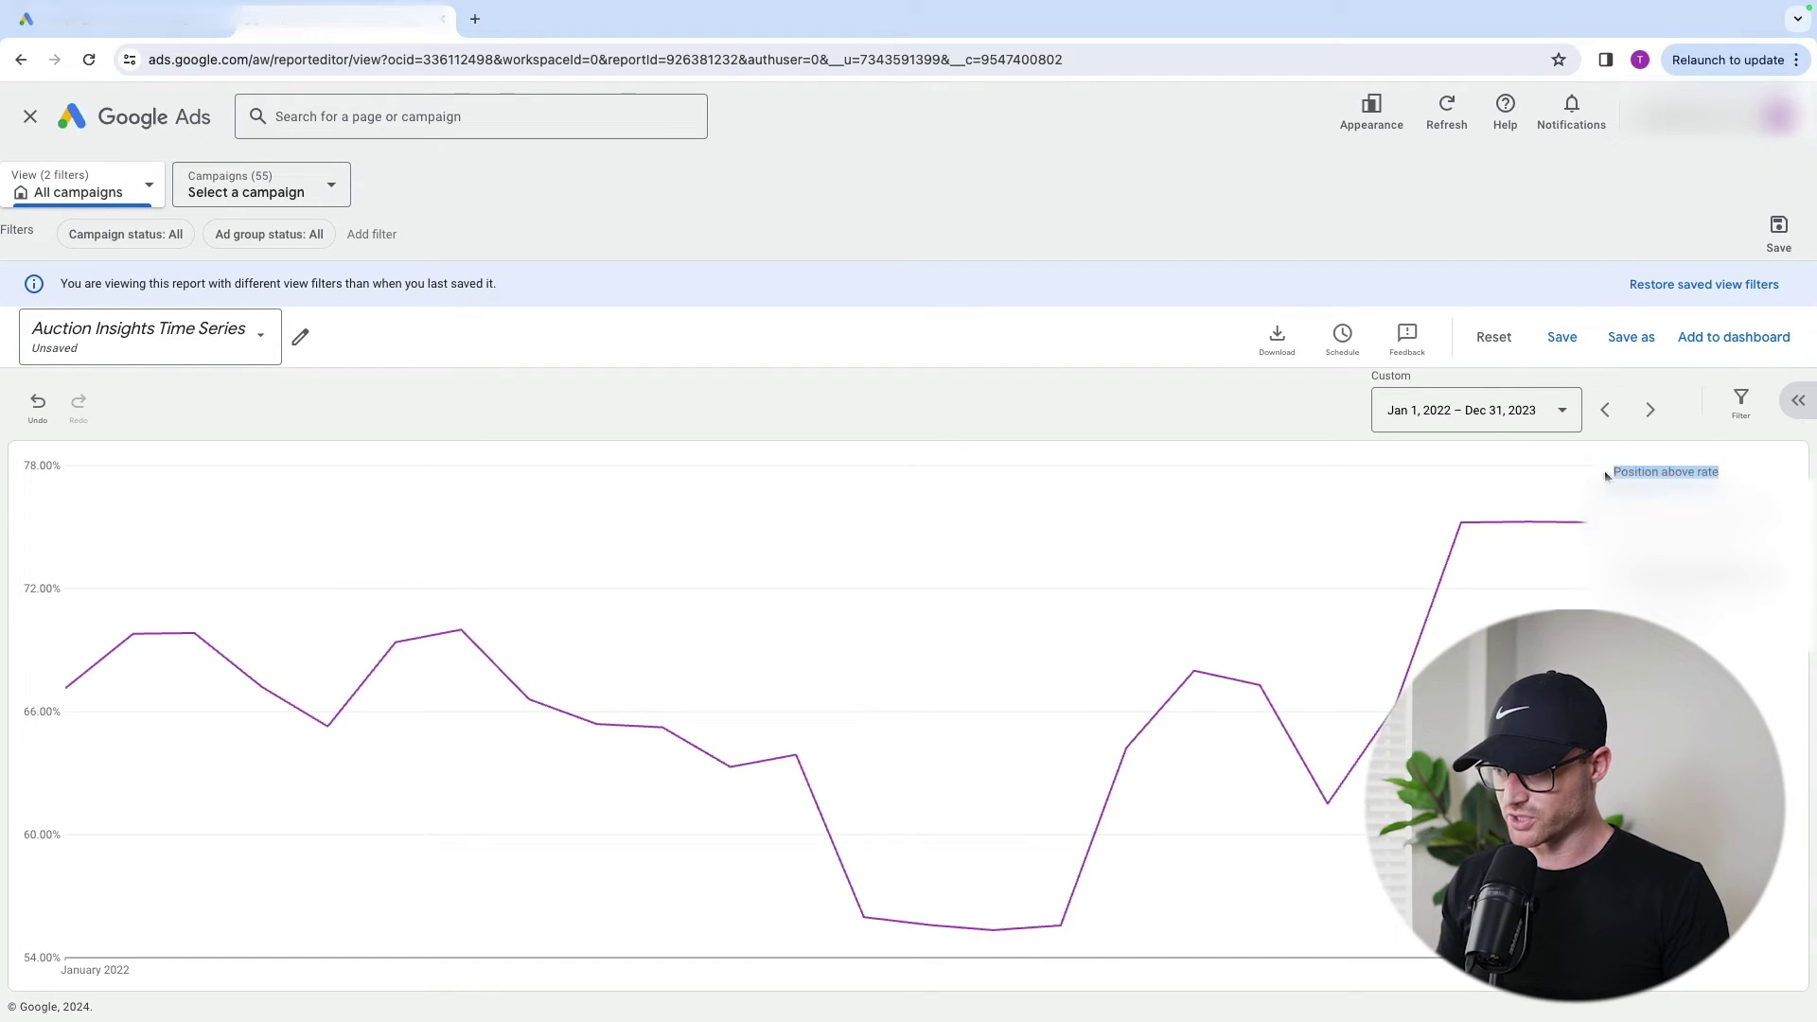
pyautogui.click(1382, 516)
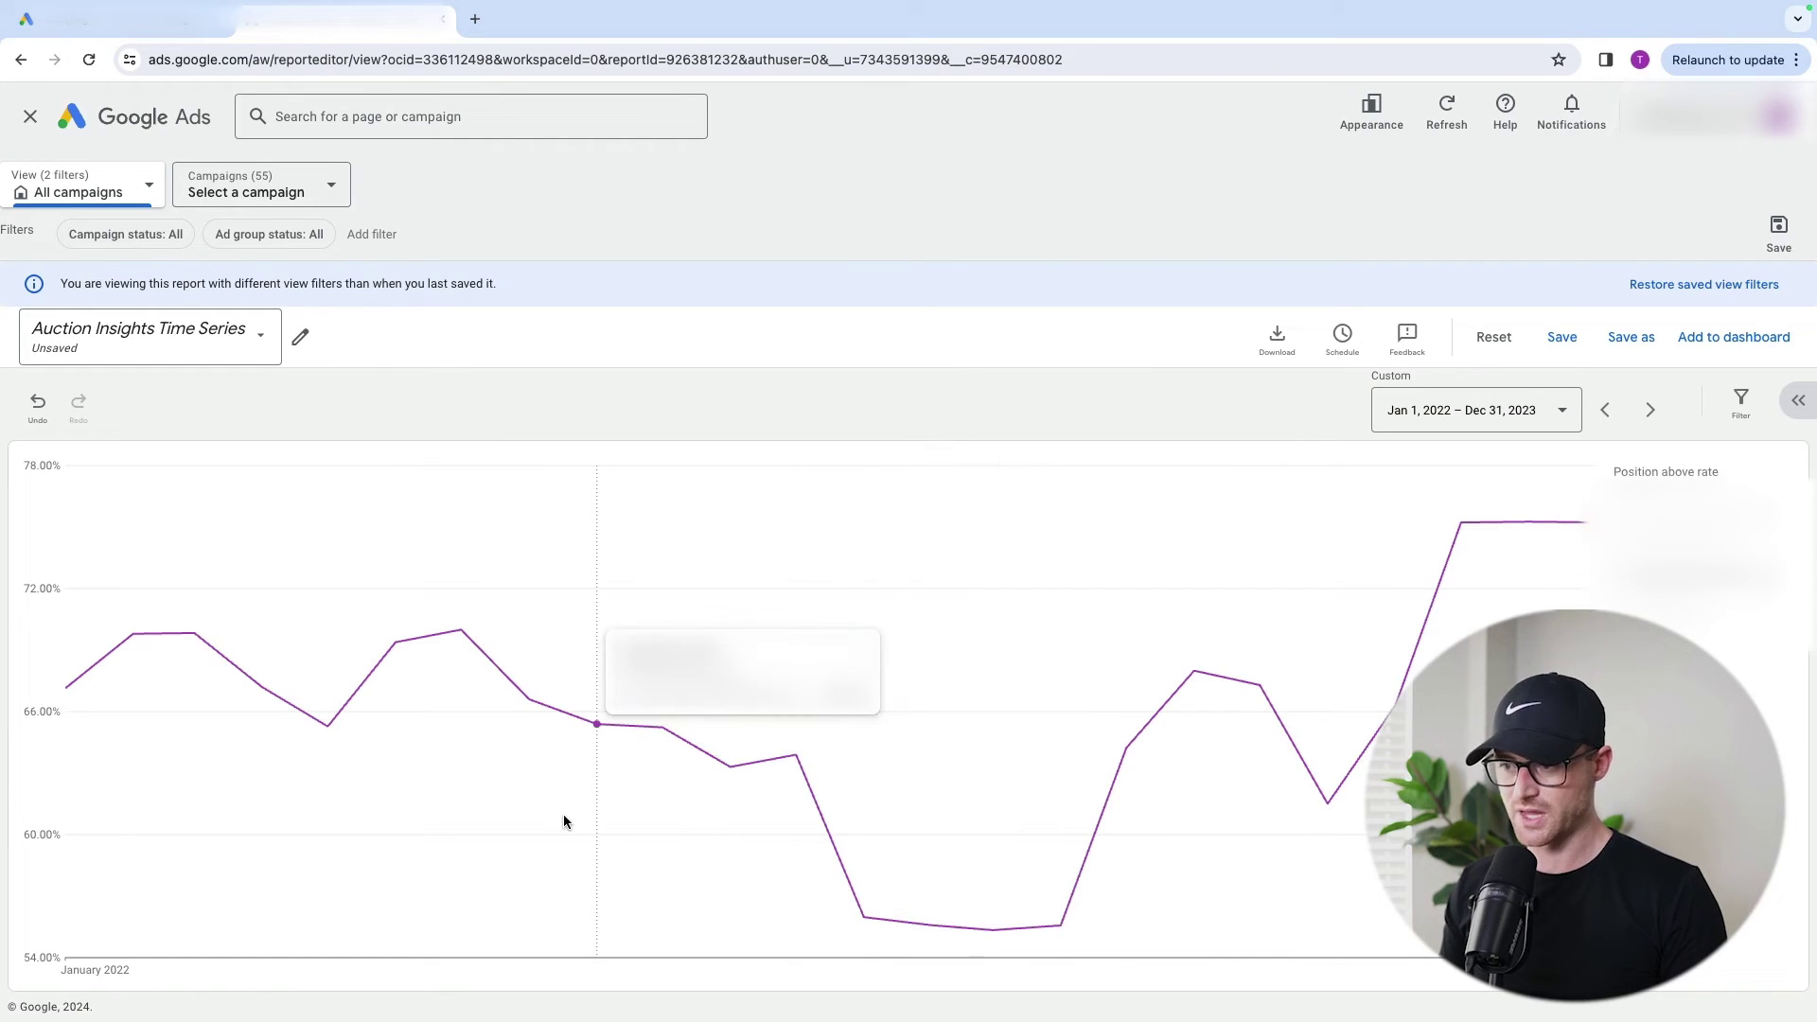
pyautogui.hotkey('alt', 'Left')
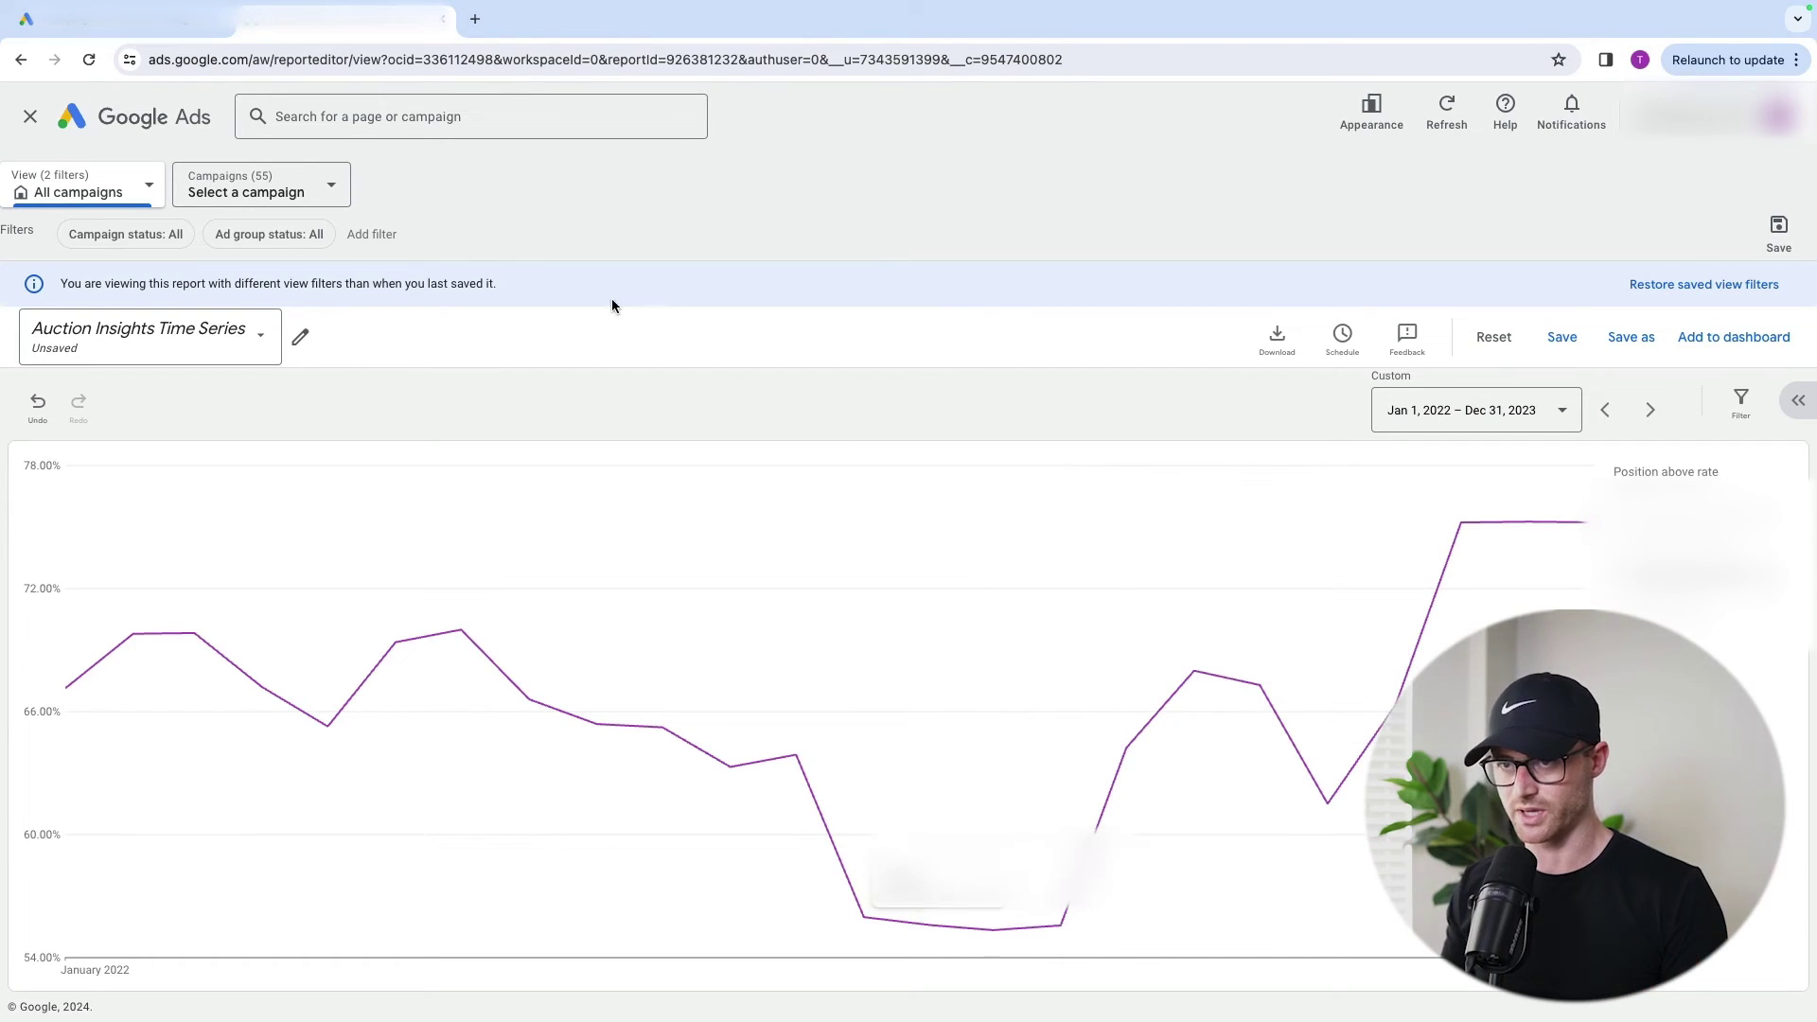
pyautogui.hotkey('alt', 'Left')
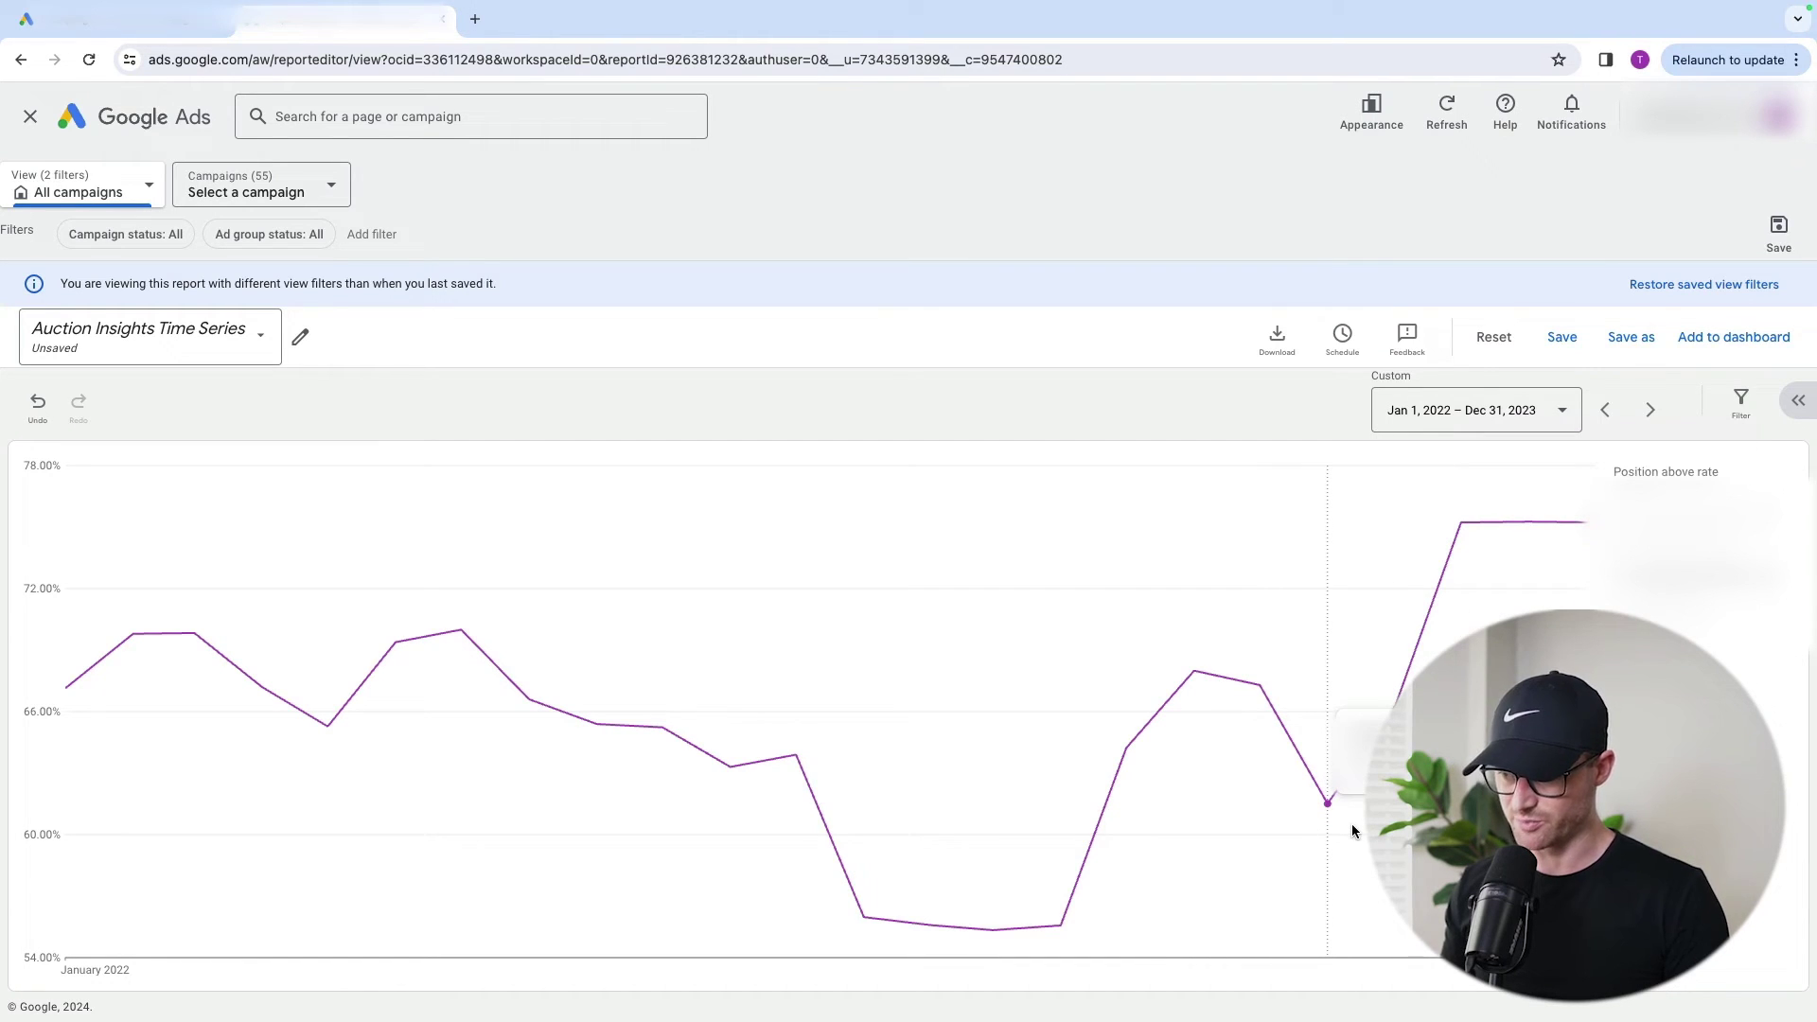
pyautogui.click(164, 29)
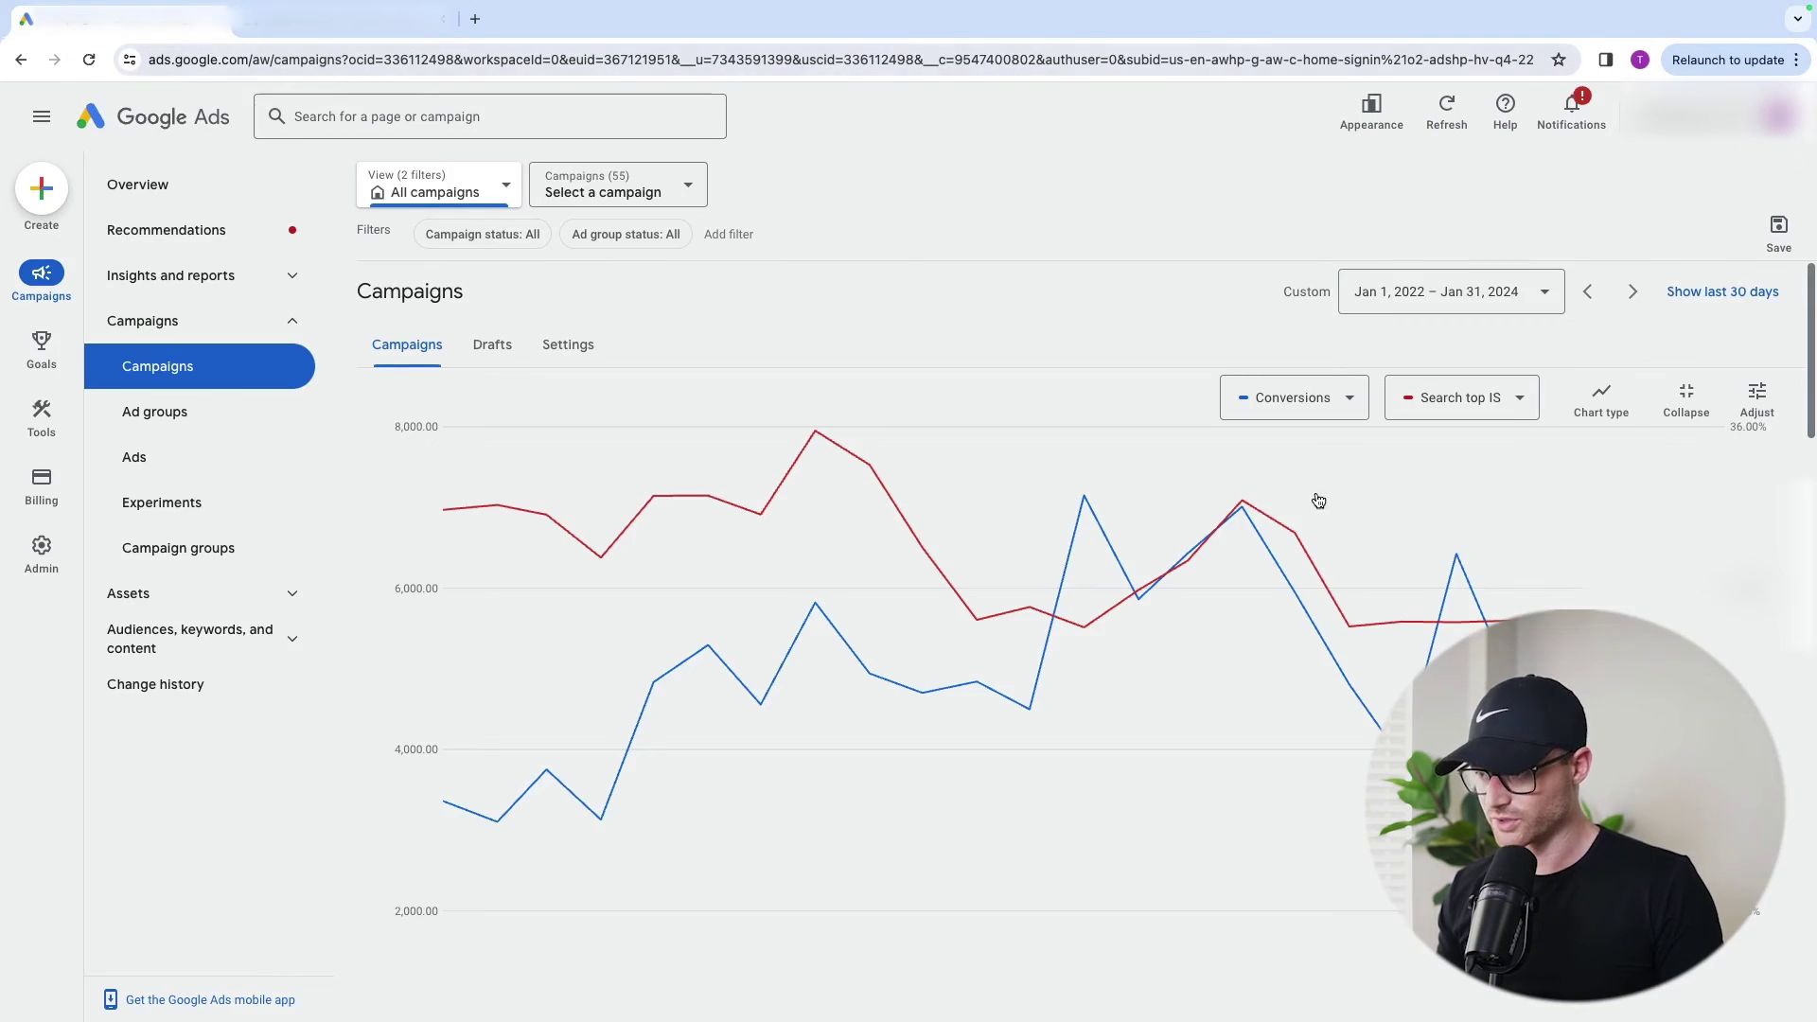
pyautogui.moveTo(1450, 579)
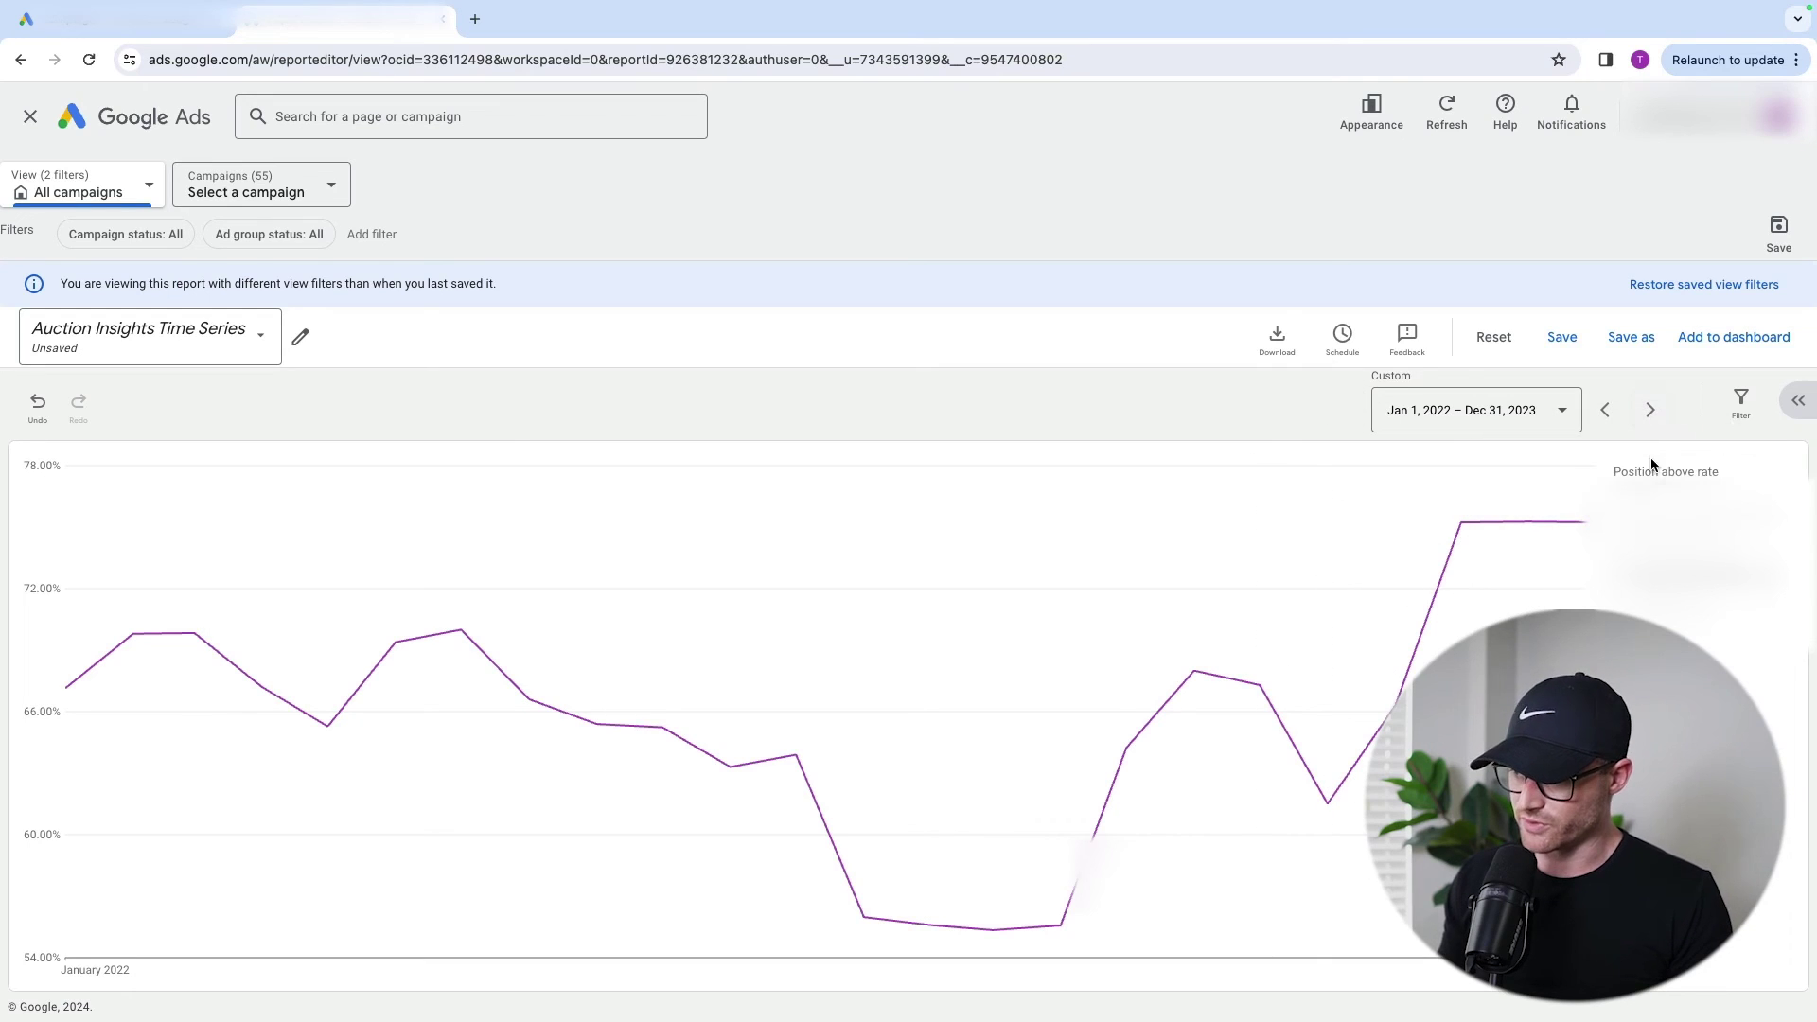
# - Replace Position above rate with Search outranking share in the time series line chart, and review position above rate in Auction insights
pyautogui.click(1795, 402)
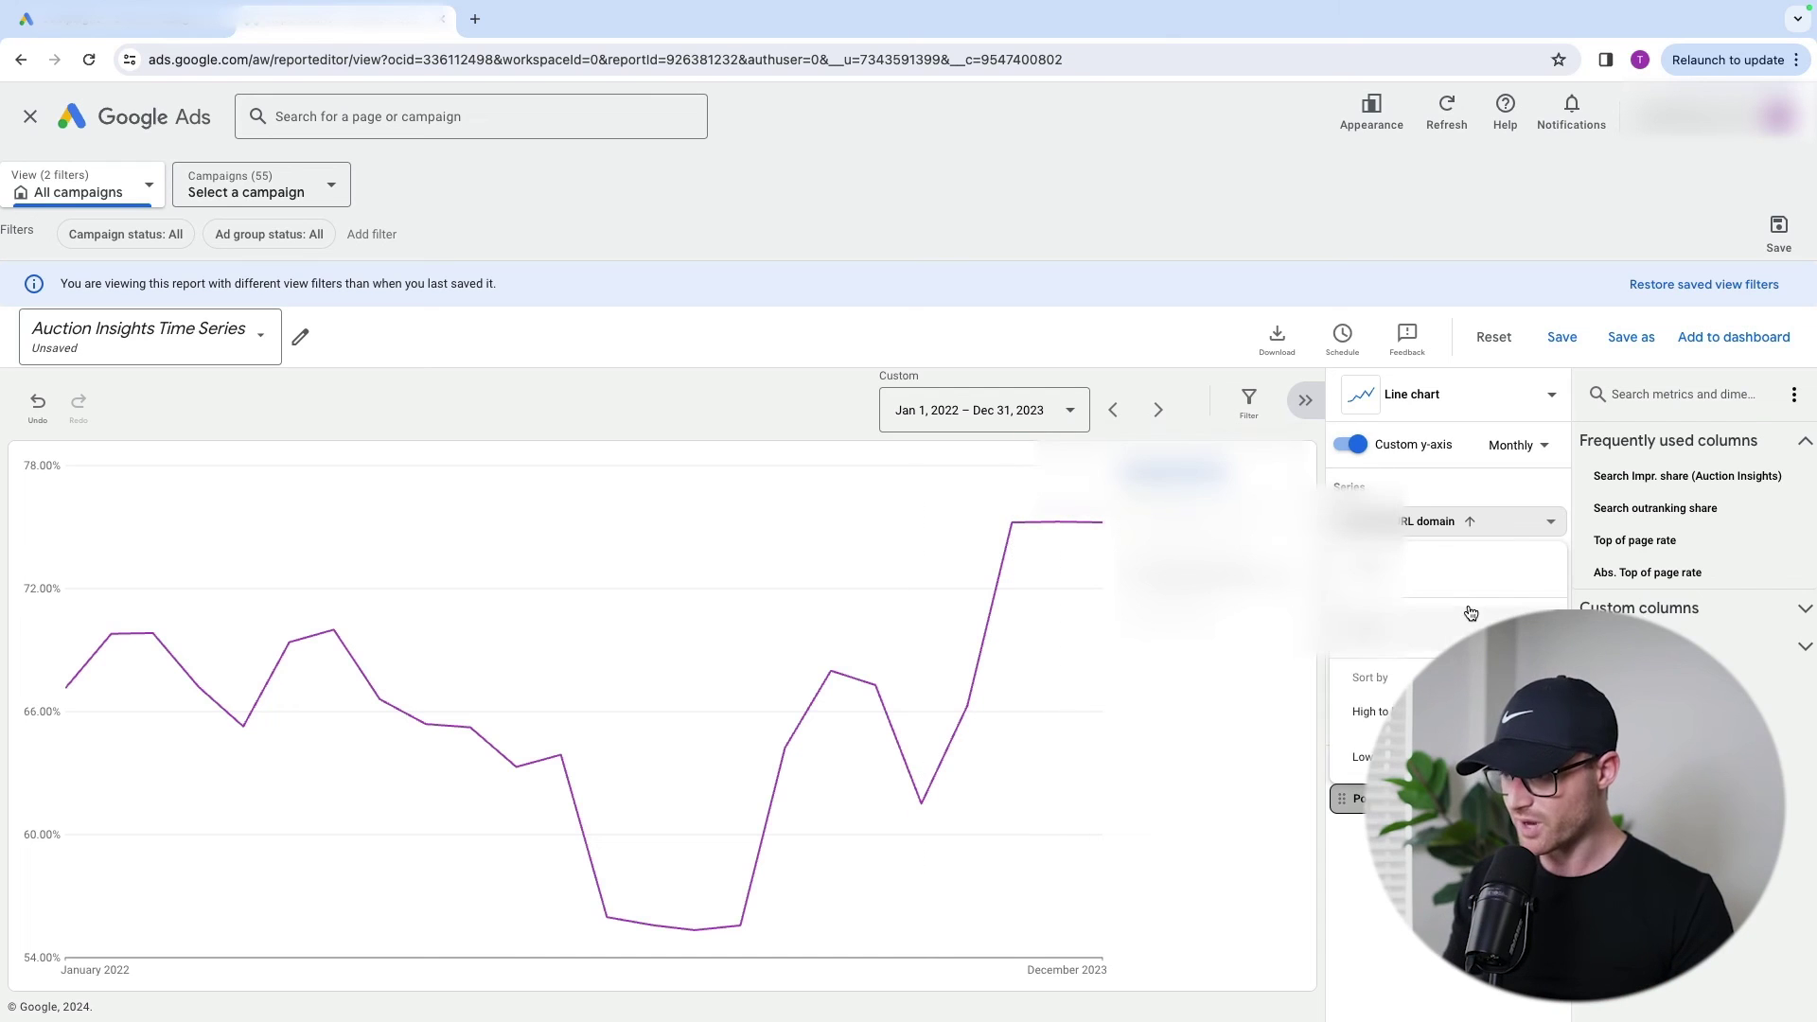
pyautogui.click(1470, 613)
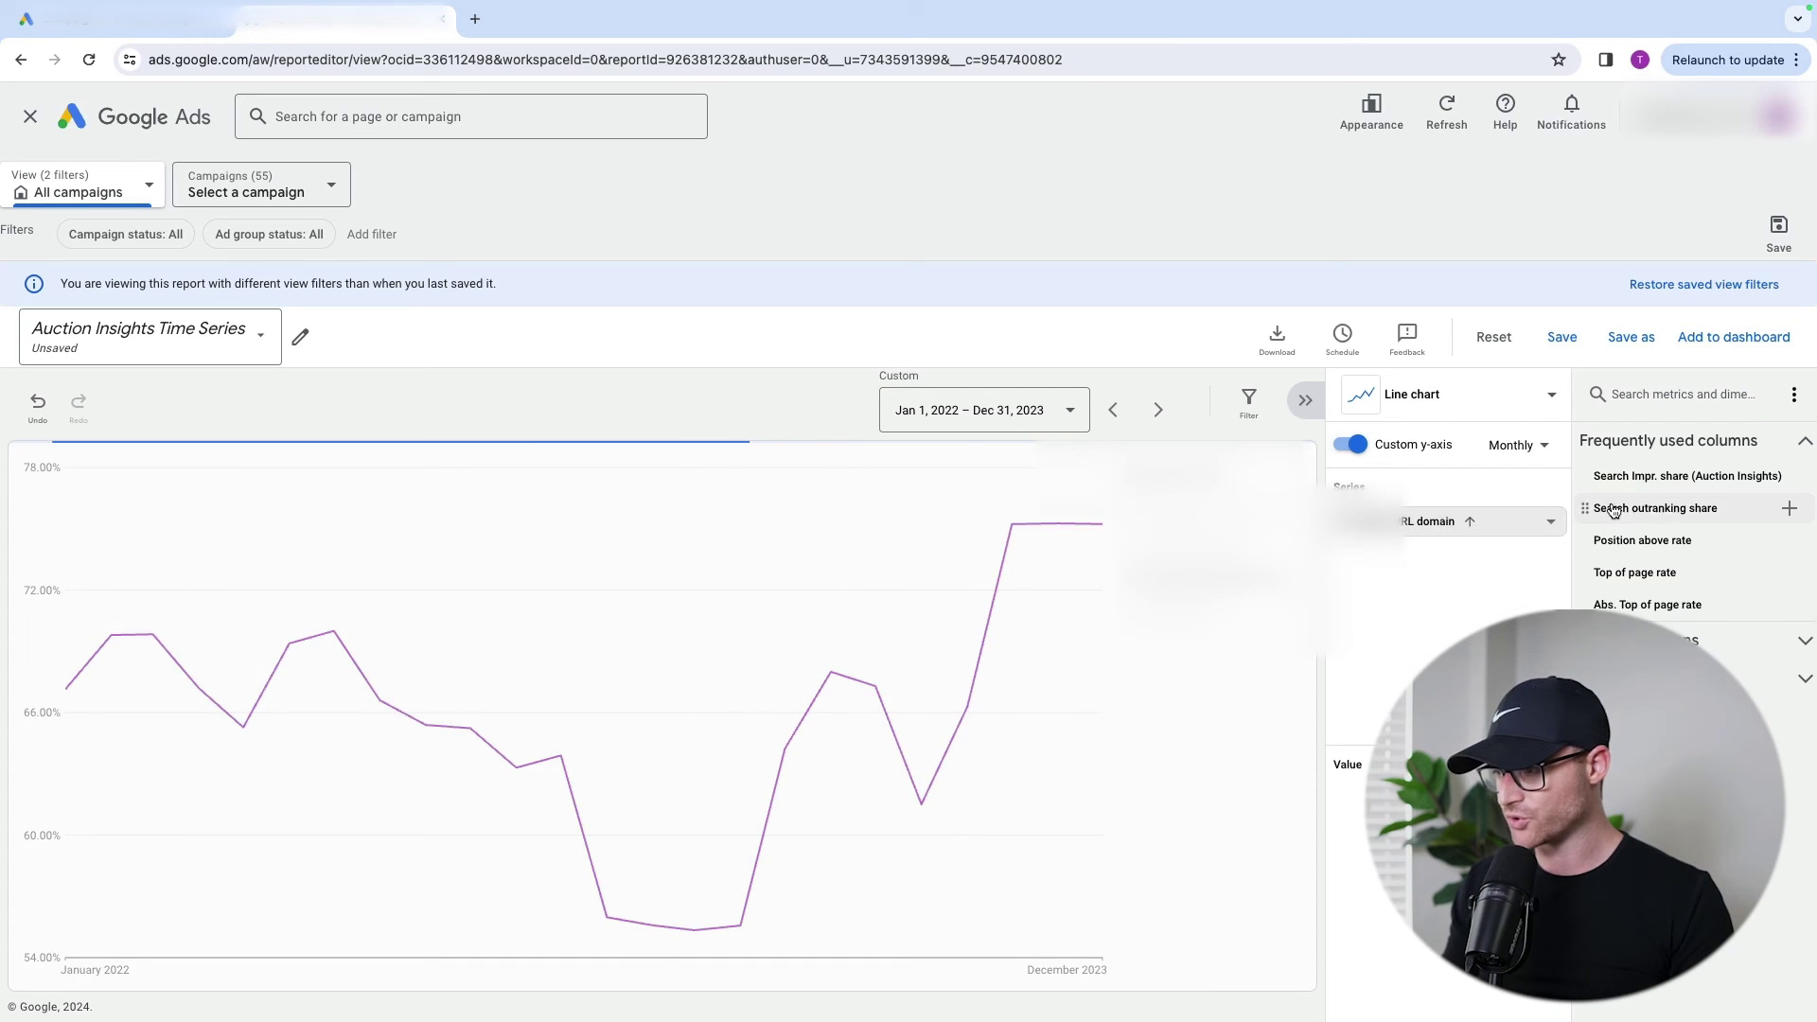
pyautogui.click(1719, 511)
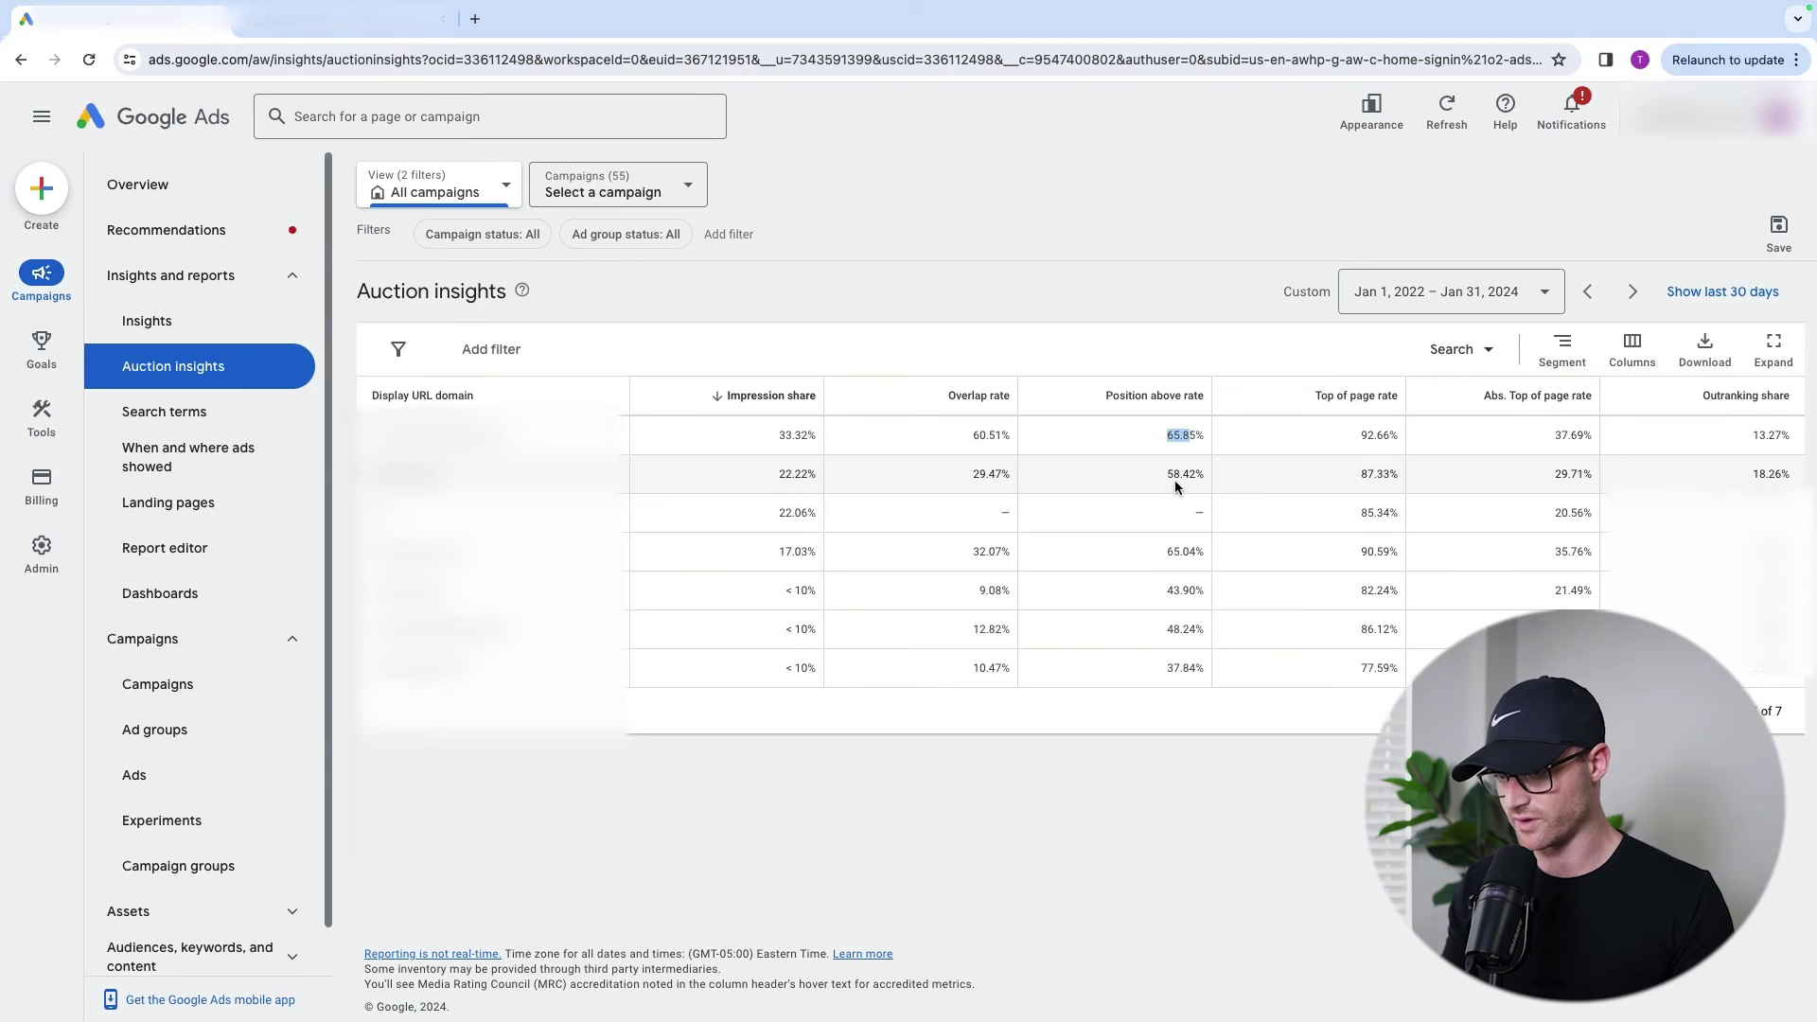
pyautogui.click(1148, 541)
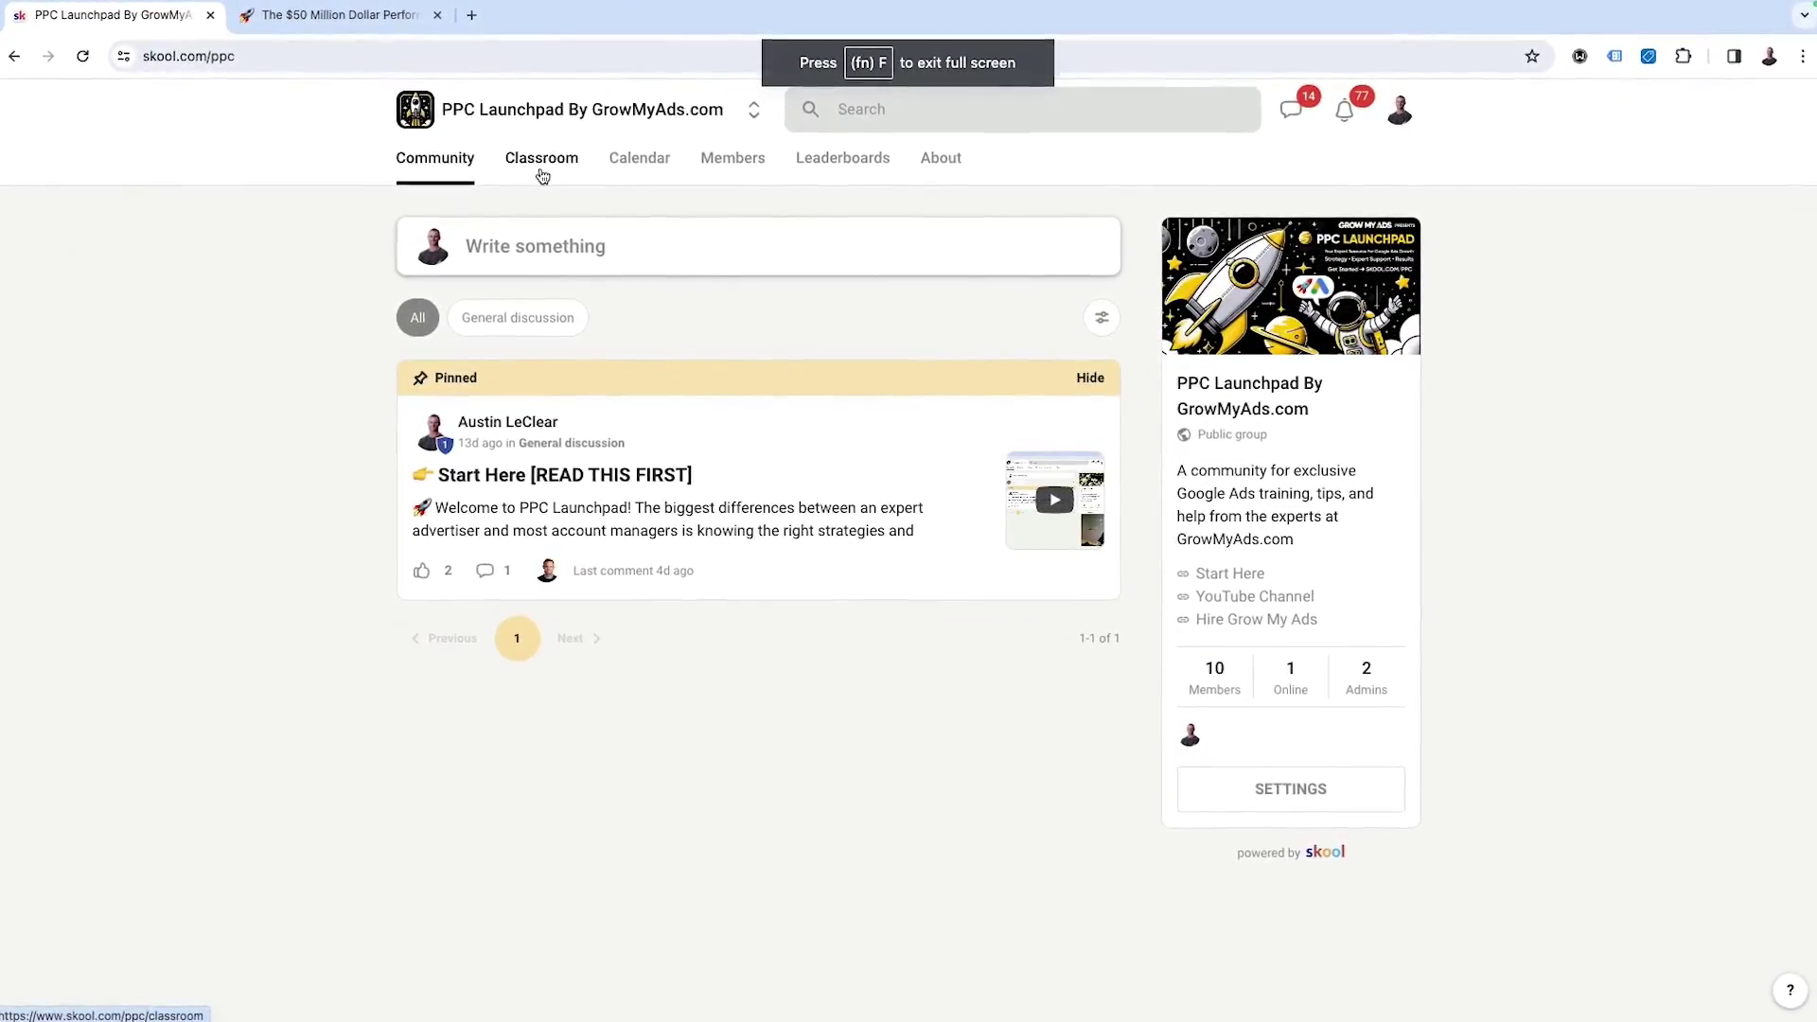
# - Switch to the PPC Launchpad community on Skool, open the free Performance Max course in its classroom and look through the lessons
pyautogui.click(540, 169)
pyautogui.click(642, 257)
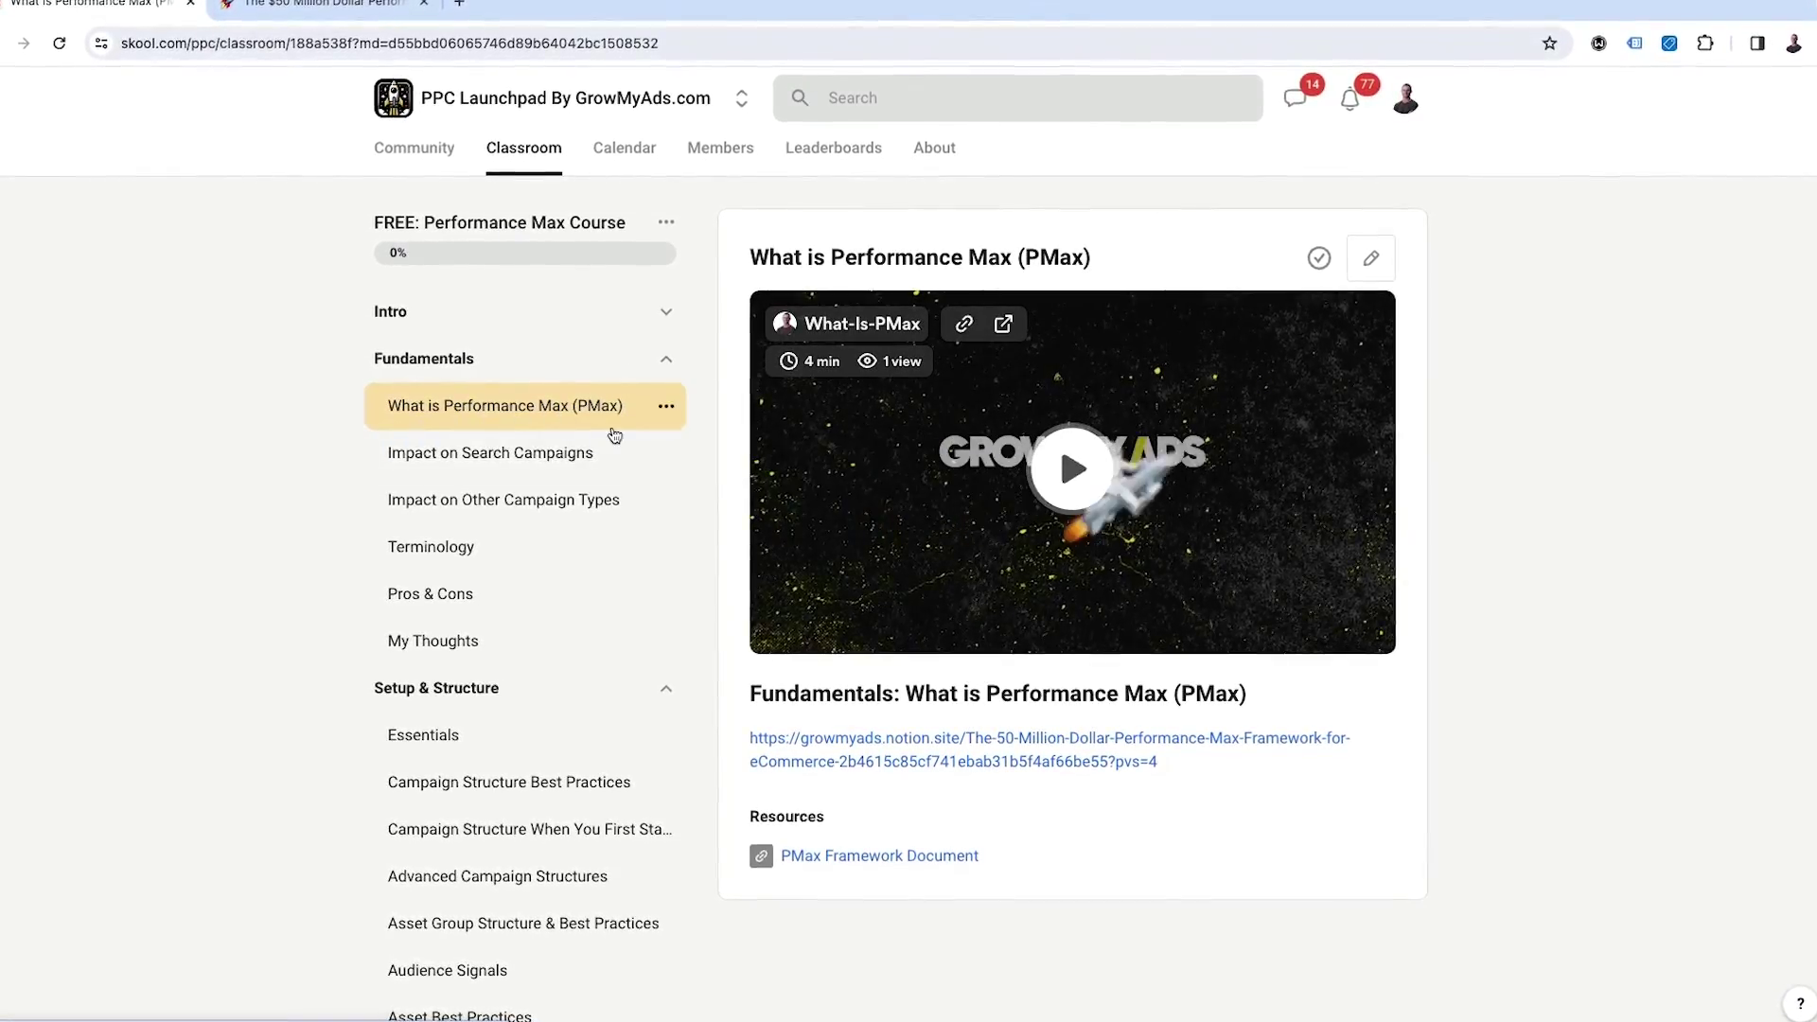
pyautogui.scroll(-6, 511, 490)
pyautogui.scroll(2, 560, 403)
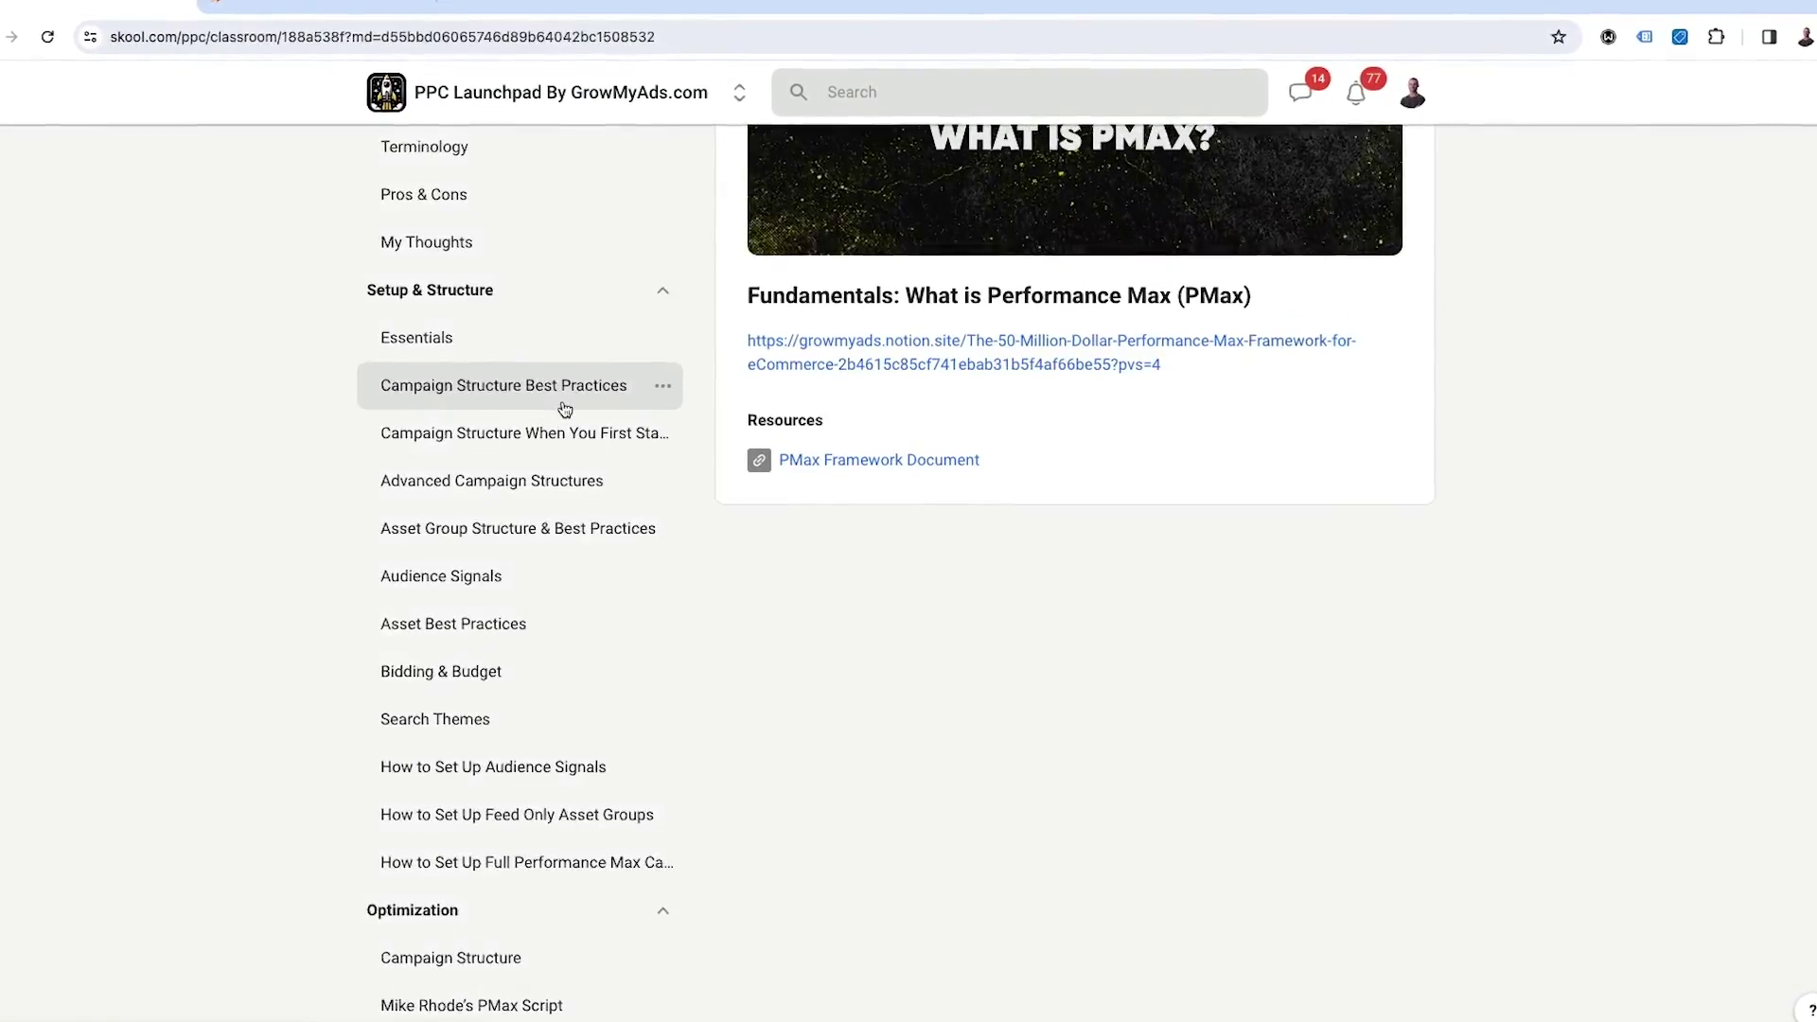
pyautogui.scroll(-2, 564, 406)
pyautogui.scroll(-3, 566, 411)
pyautogui.scroll(8, 566, 411)
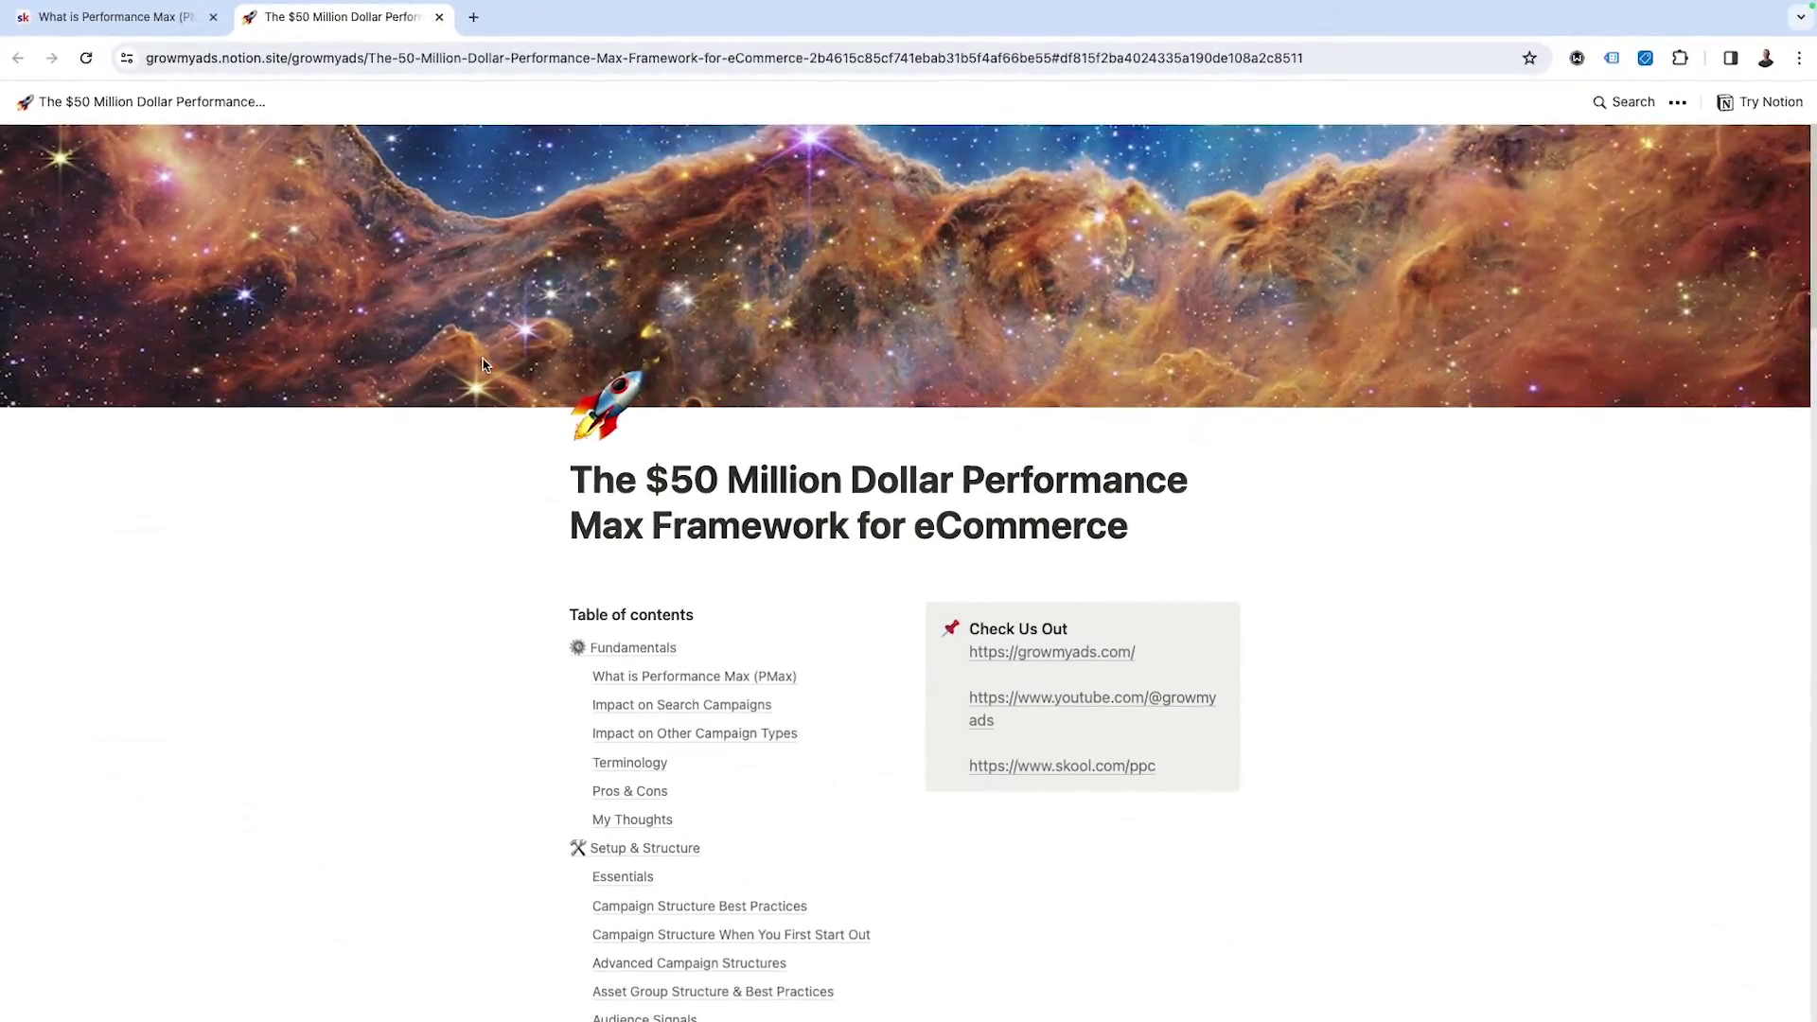
# - Look through the Notion document The $50 Million Dollar Performance Max Framework for eCommerce, down to its campaign structure diagrams
pyautogui.scroll(-15, 534, 346)
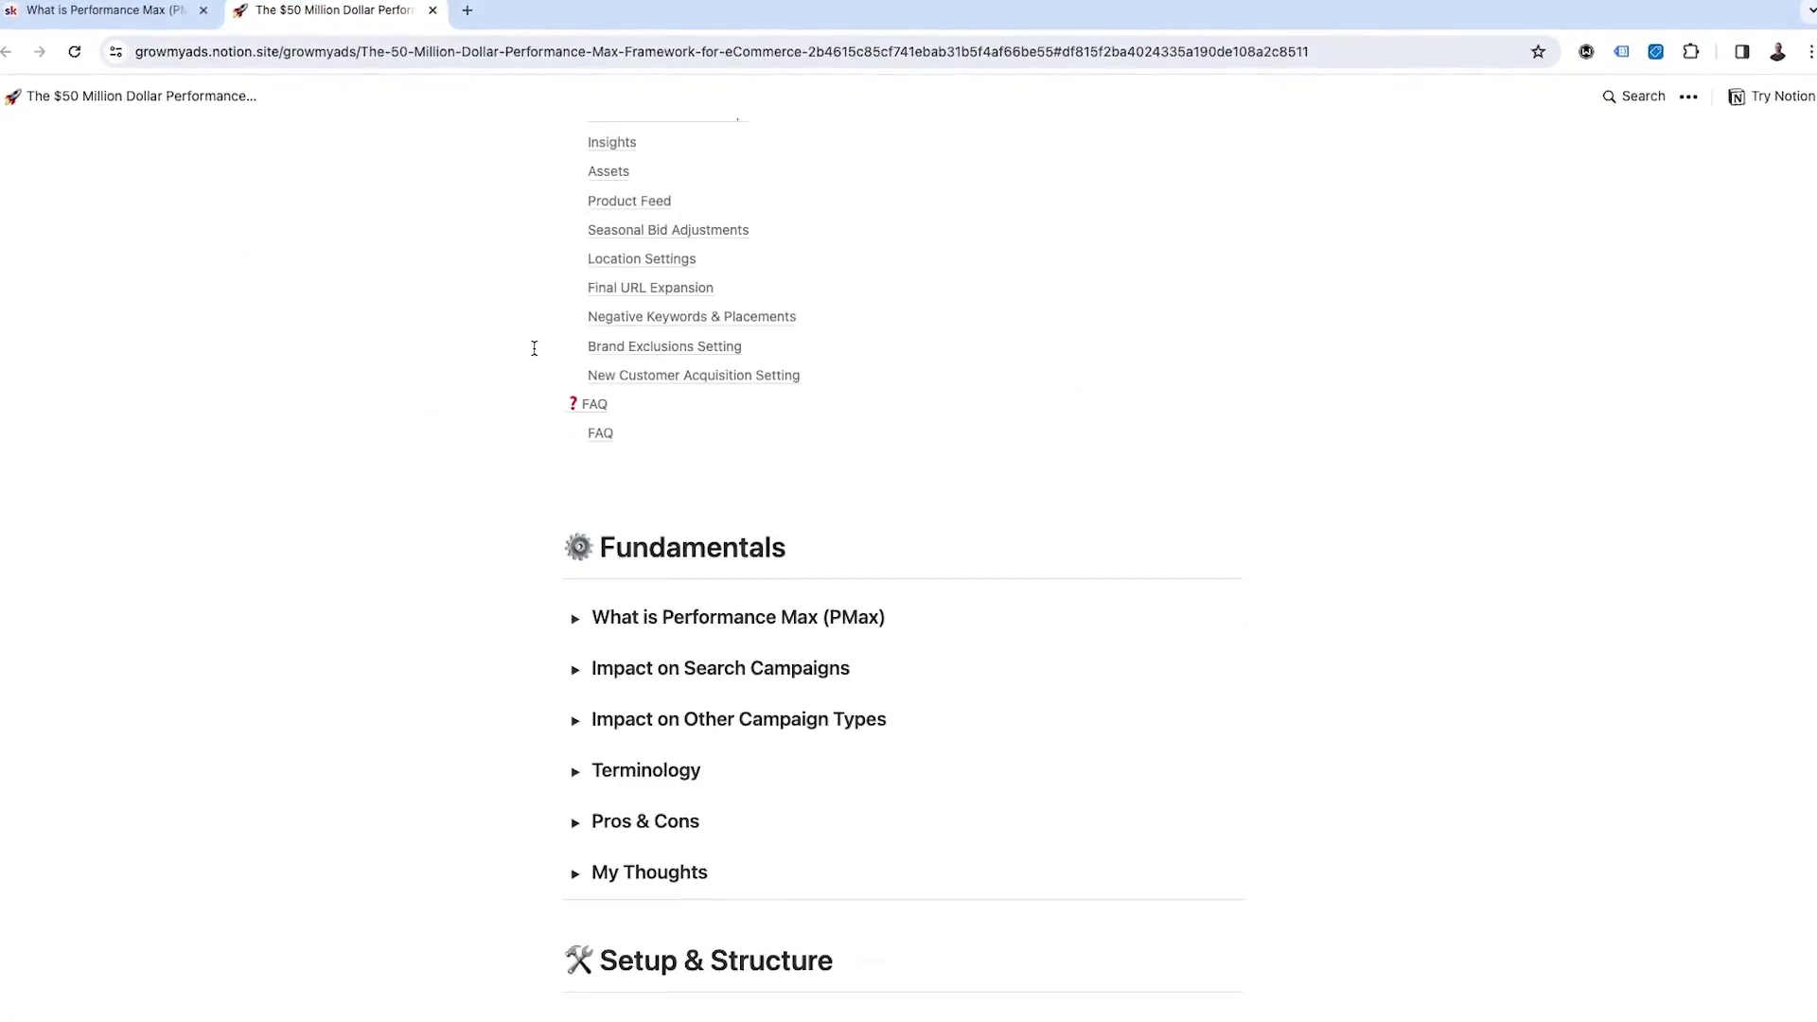
pyautogui.scroll(-15, 533, 347)
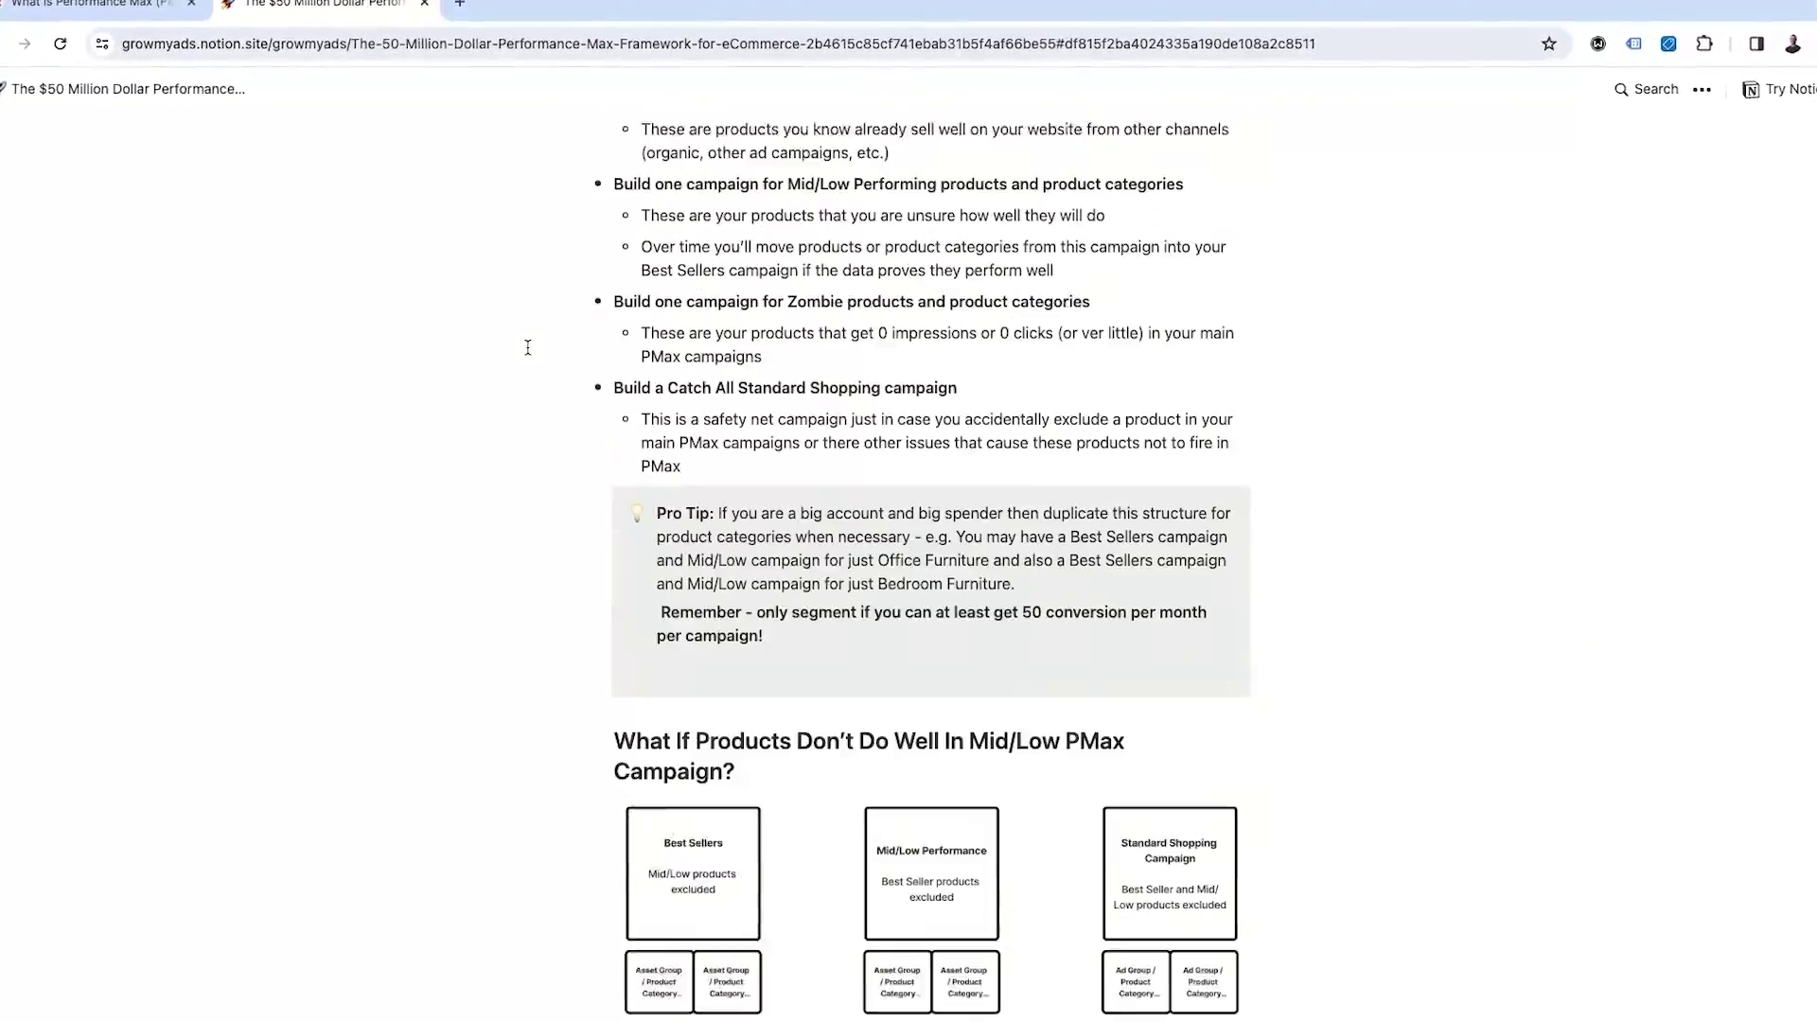
pyautogui.scroll(-15, 528, 347)
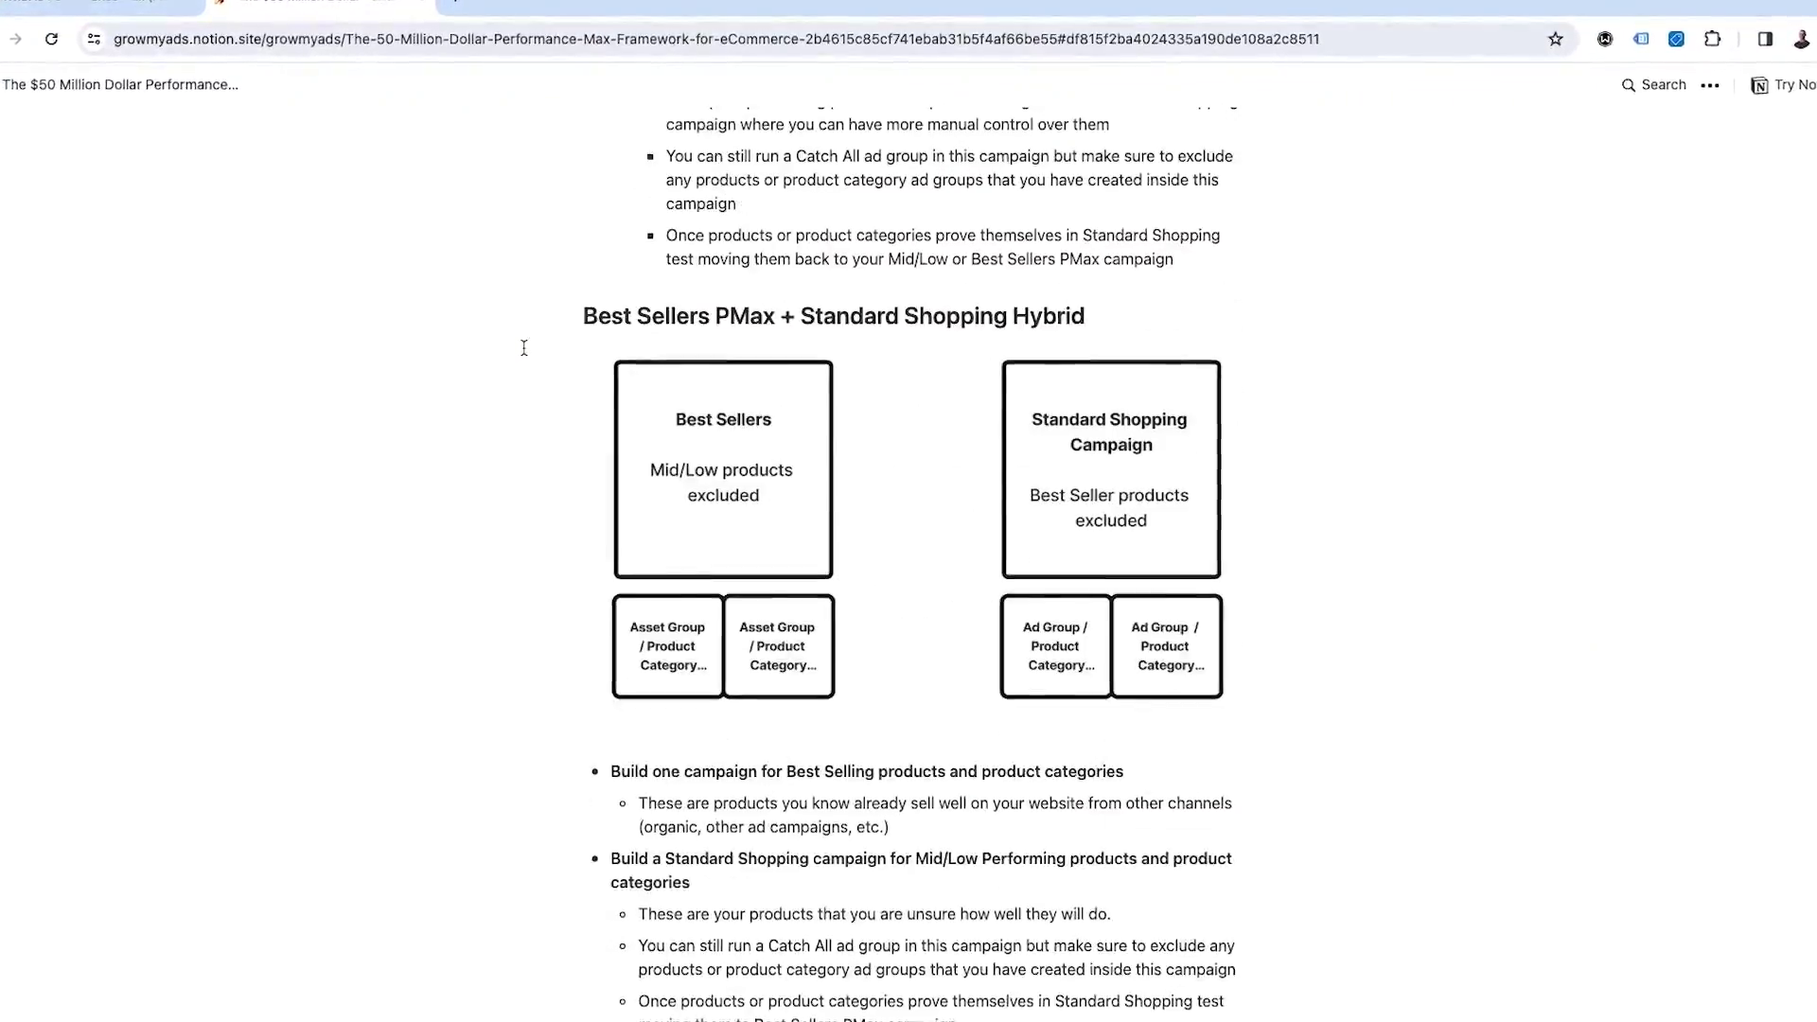